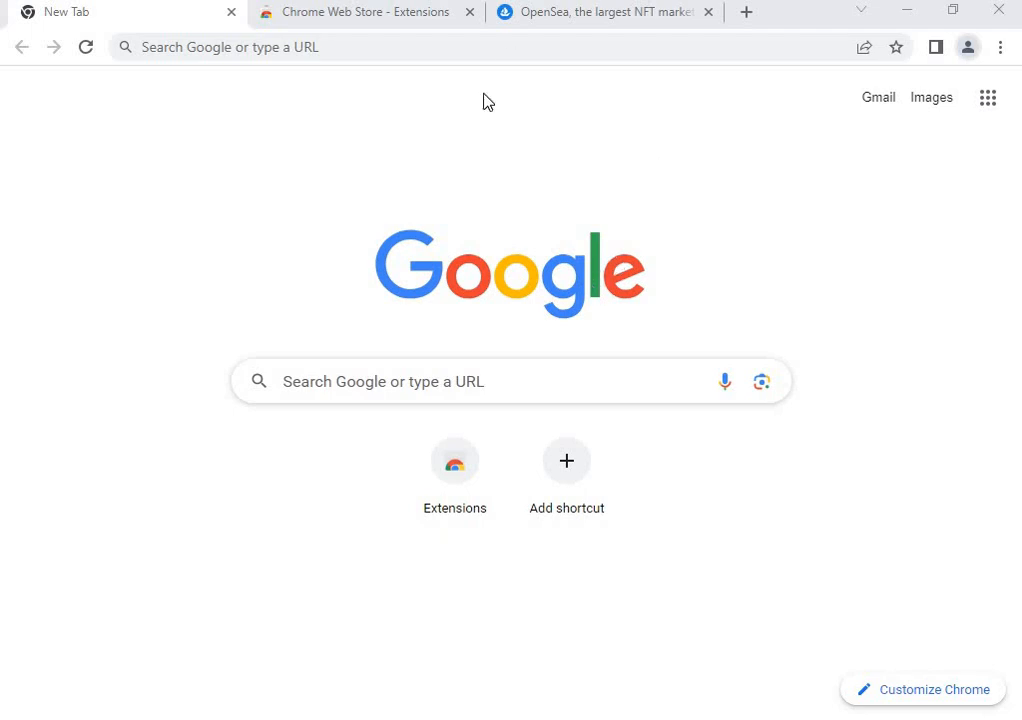
# Search the Chrome Web Store for 'metamask' and open the MetaMask extension's detail page.
pyautogui.click(420, 18)
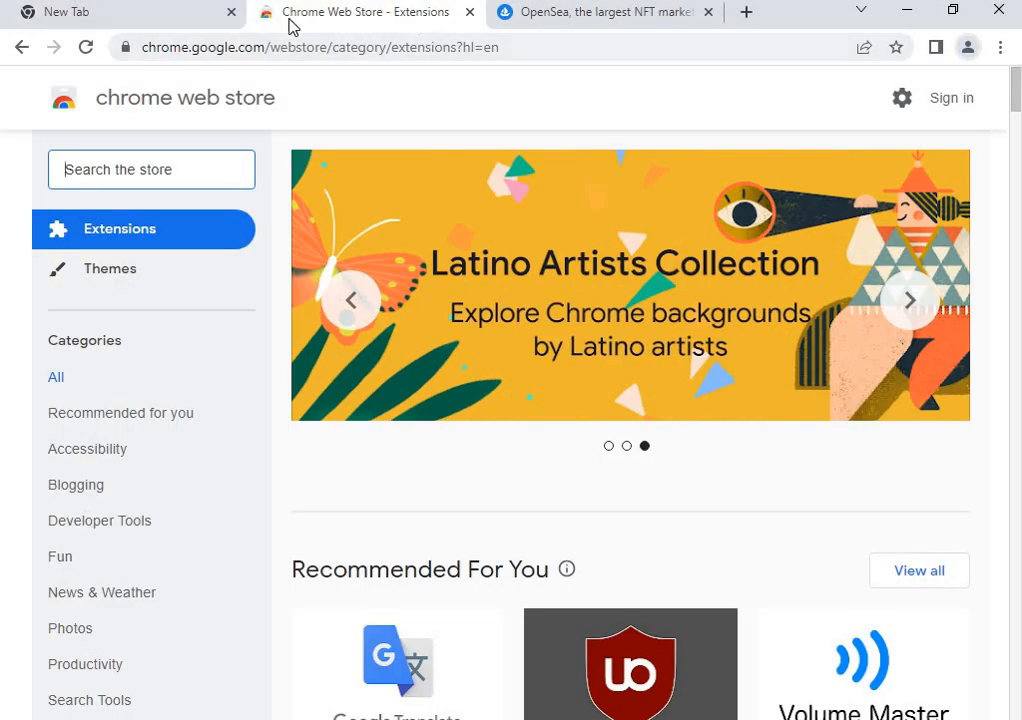
pyautogui.click(226, 167)
pyautogui.write('met')
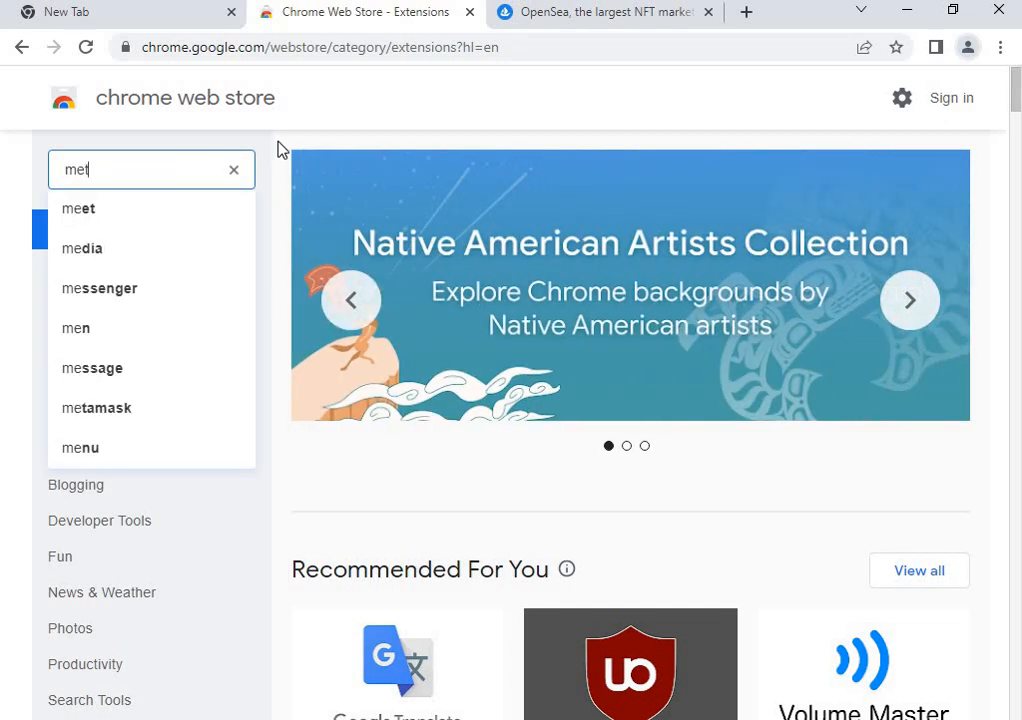
pyautogui.write('amask')
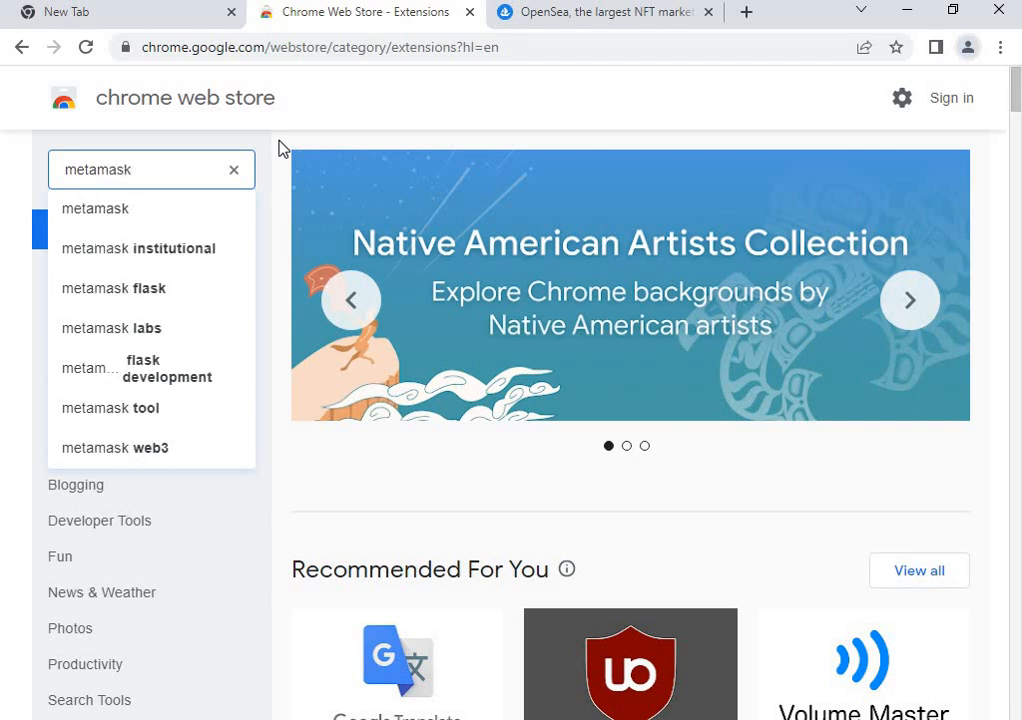
pyautogui.press('Return')
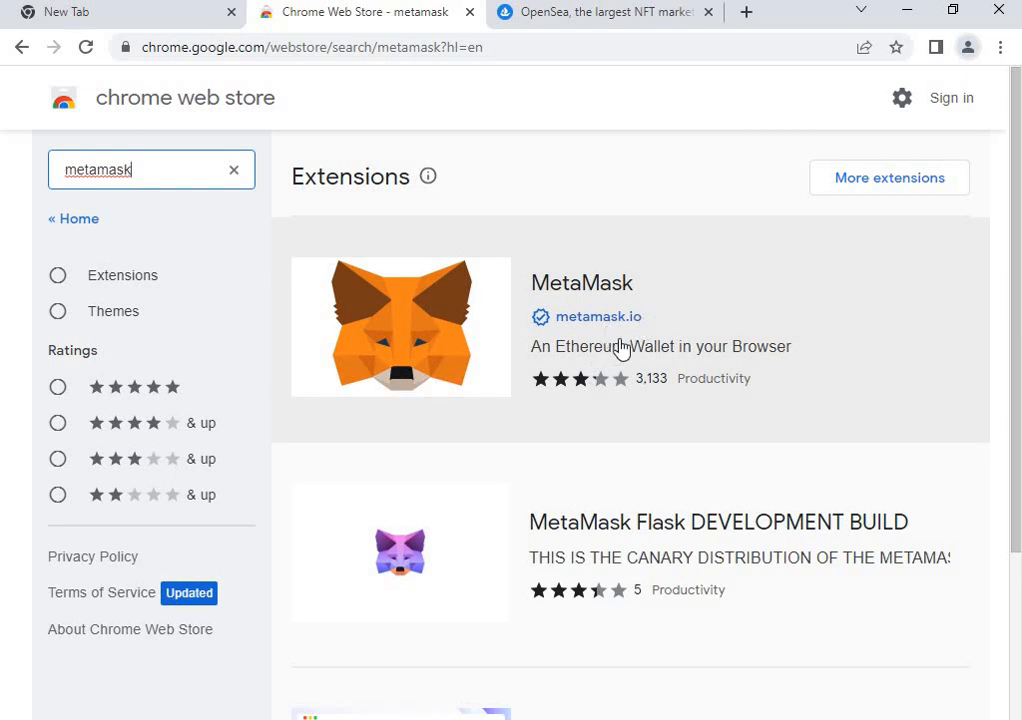
pyautogui.click(470, 372)
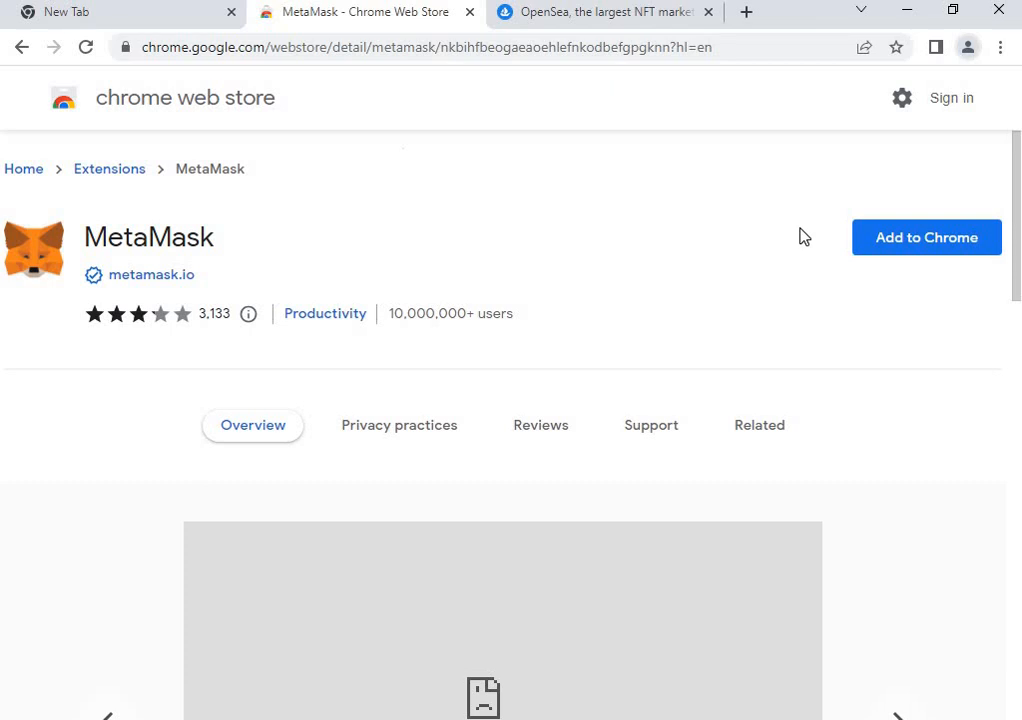
# Add MetaMask to Chrome and confirm the Add extension prompt.
pyautogui.click(895, 243)
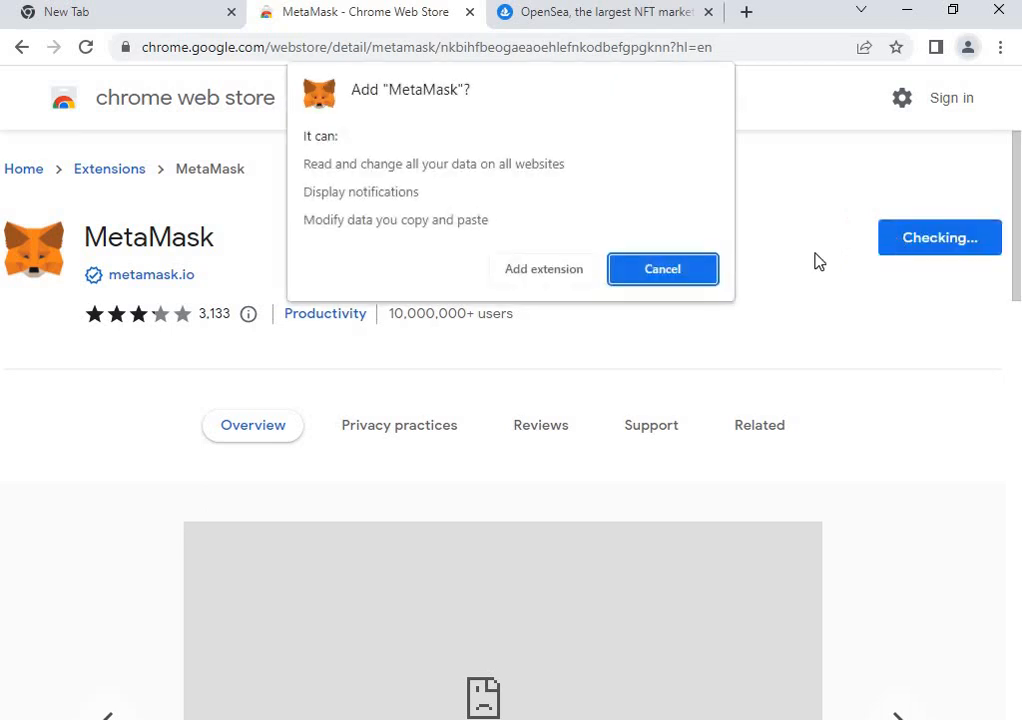
pyautogui.click(559, 278)
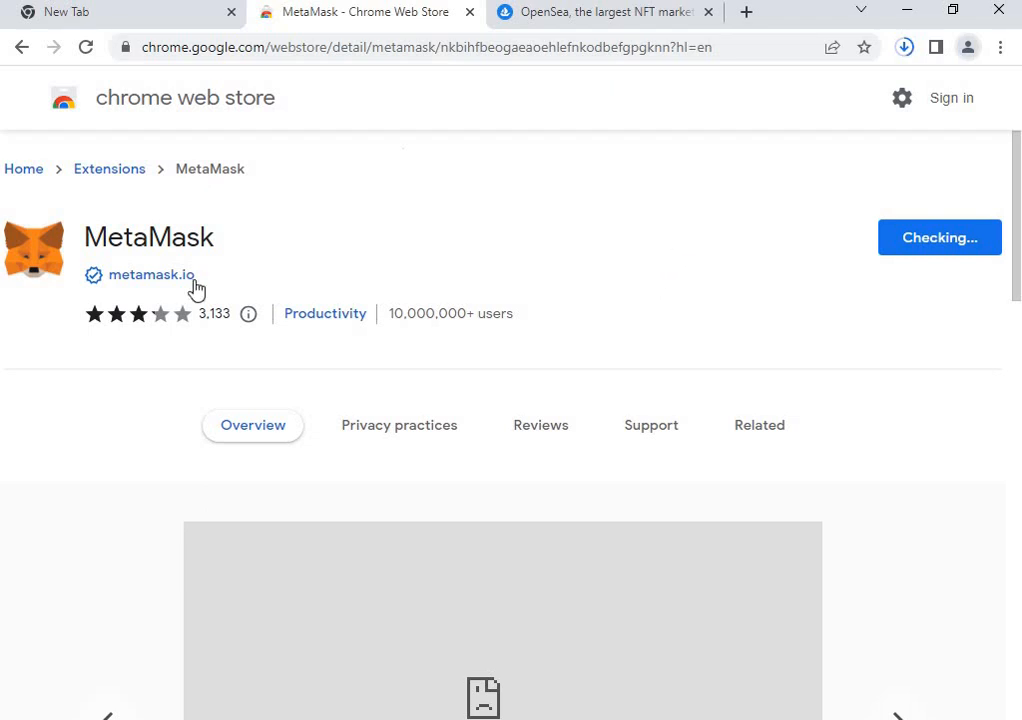
pyautogui.scroll(-5, 413, 417)
pyautogui.scroll(5, 720, 545)
# Check the Downloads bubble until the 18.2 MB MetaMask .crx package has finished downloading.
pyautogui.click(907, 52)
pyautogui.click(913, 54)
pyautogui.click(913, 54)
pyautogui.scroll(-1, 178, 255)
pyautogui.scroll(-5, 178, 255)
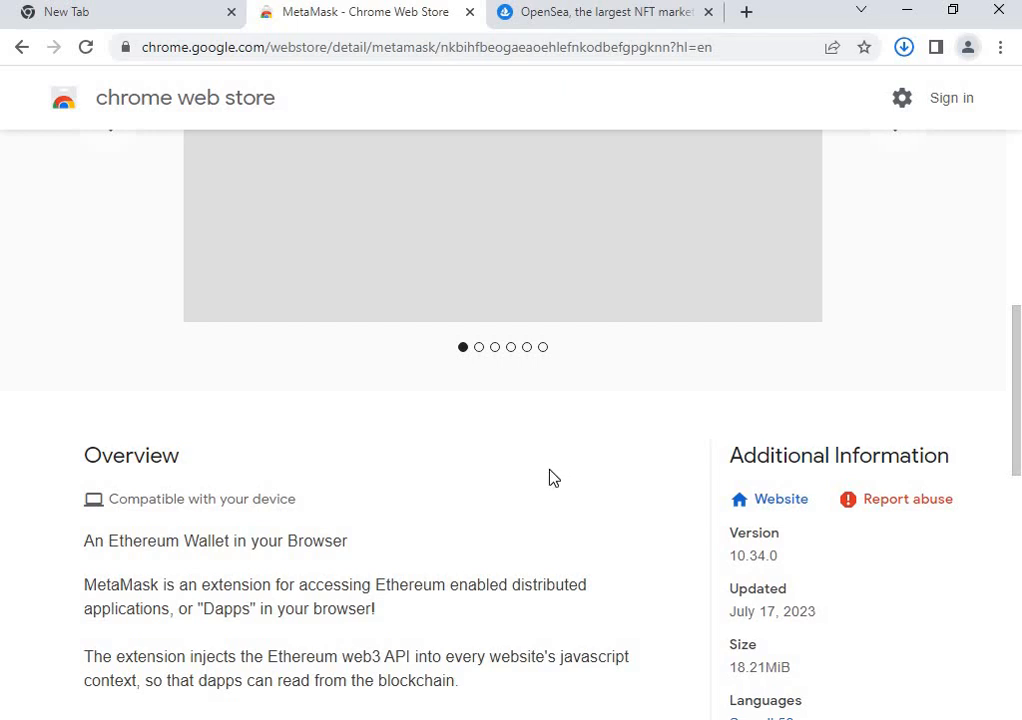
pyautogui.scroll(-4, 447, 510)
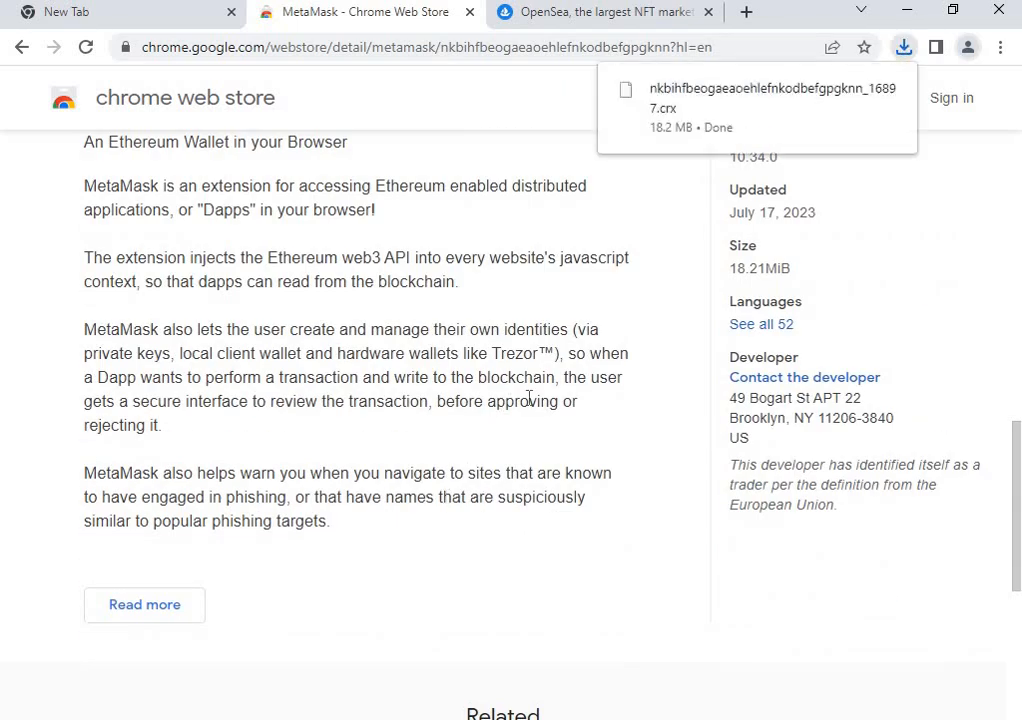
pyautogui.scroll(4, 531, 401)
pyautogui.scroll(5, 586, 509)
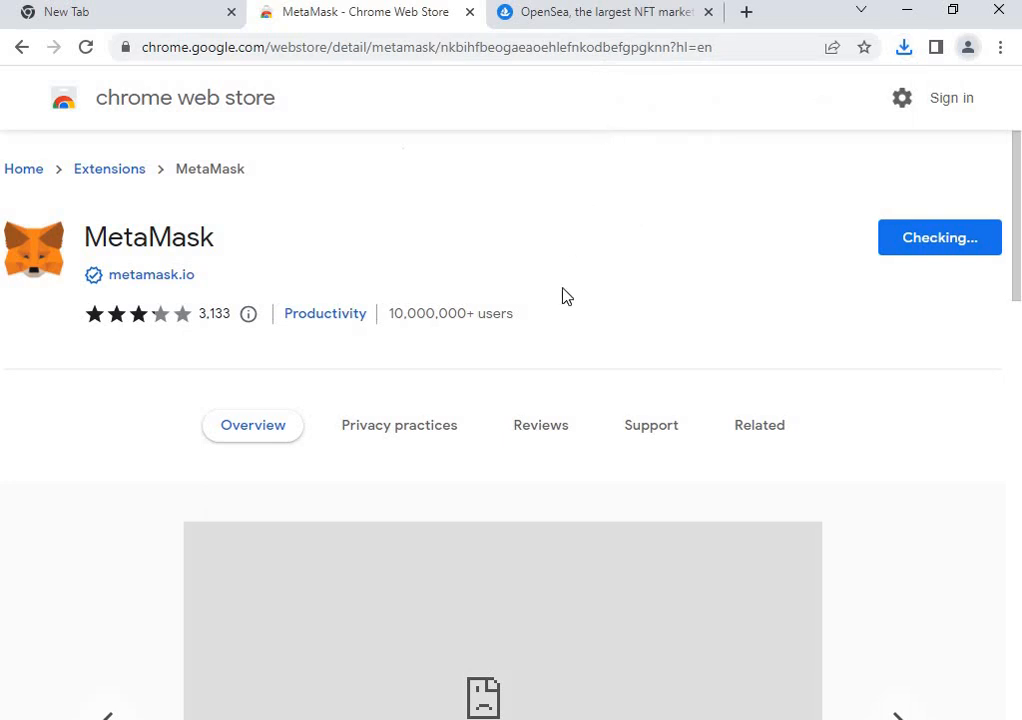
# Back on OpenSea, dismiss the MetaMask added notice and pin MetaMask to the browser toolbar.
pyautogui.click(578, 20)
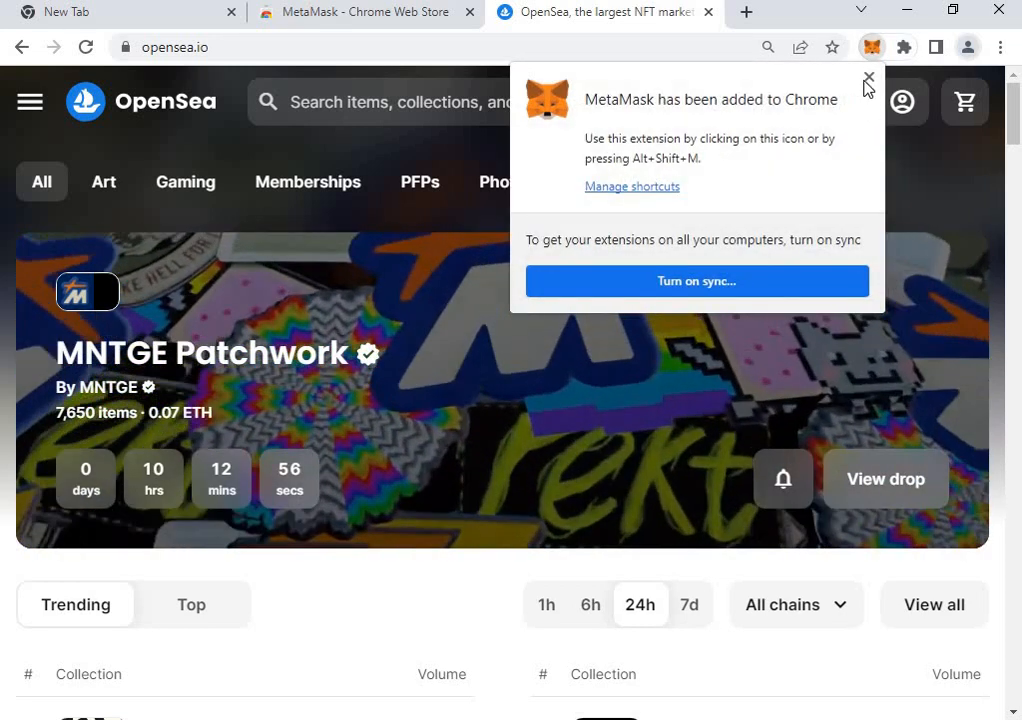
pyautogui.click(864, 80)
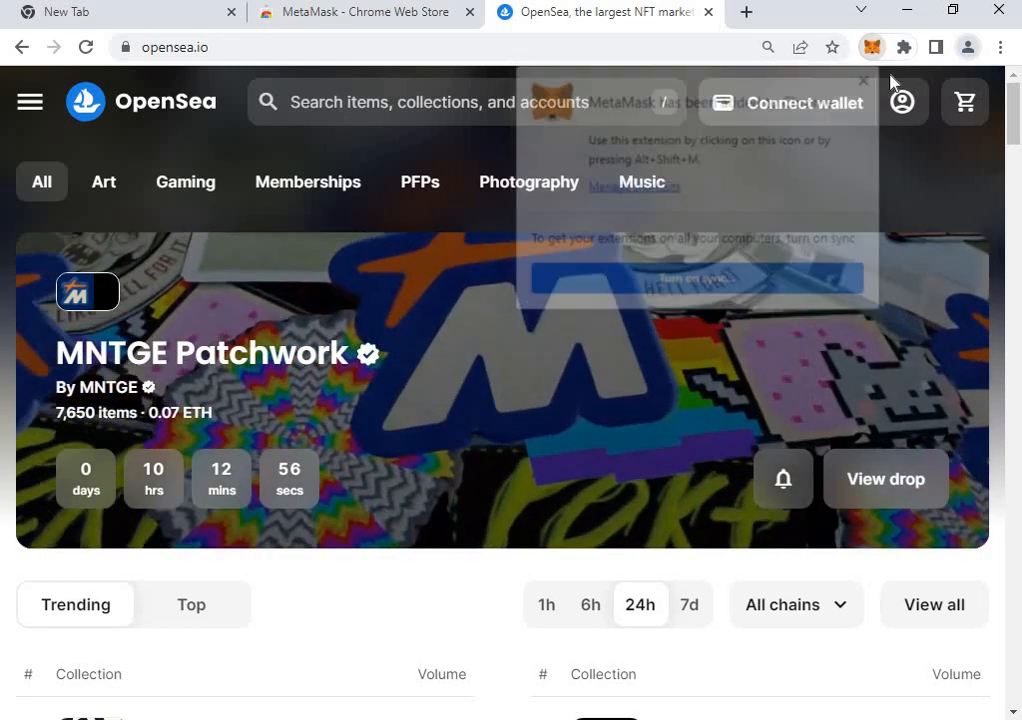
pyautogui.click(904, 47)
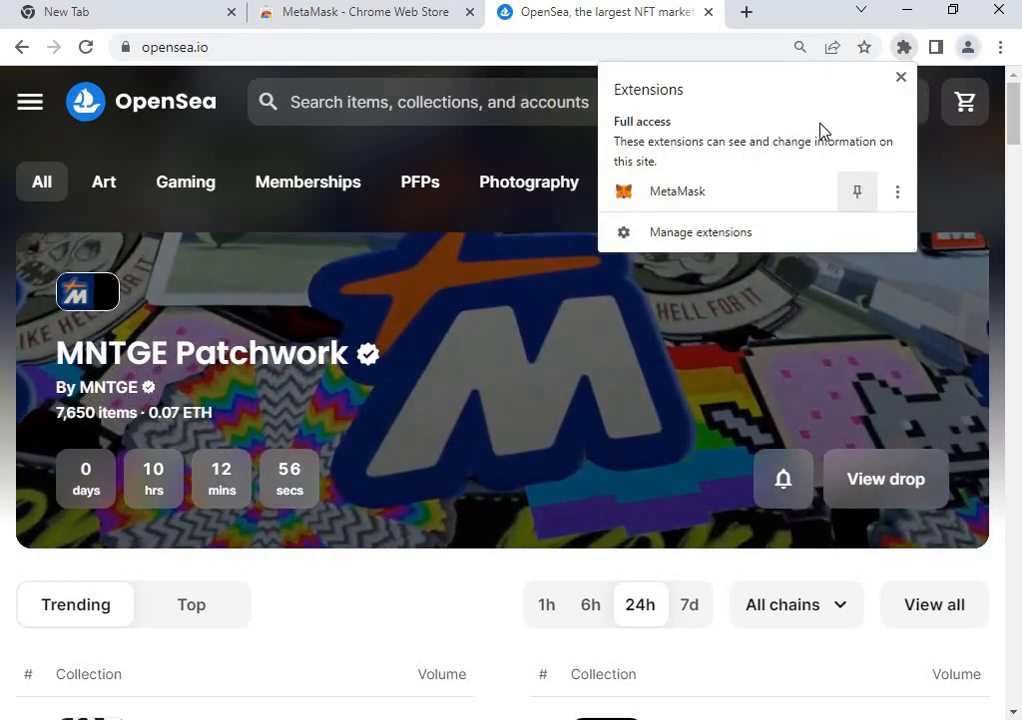
pyautogui.click(904, 47)
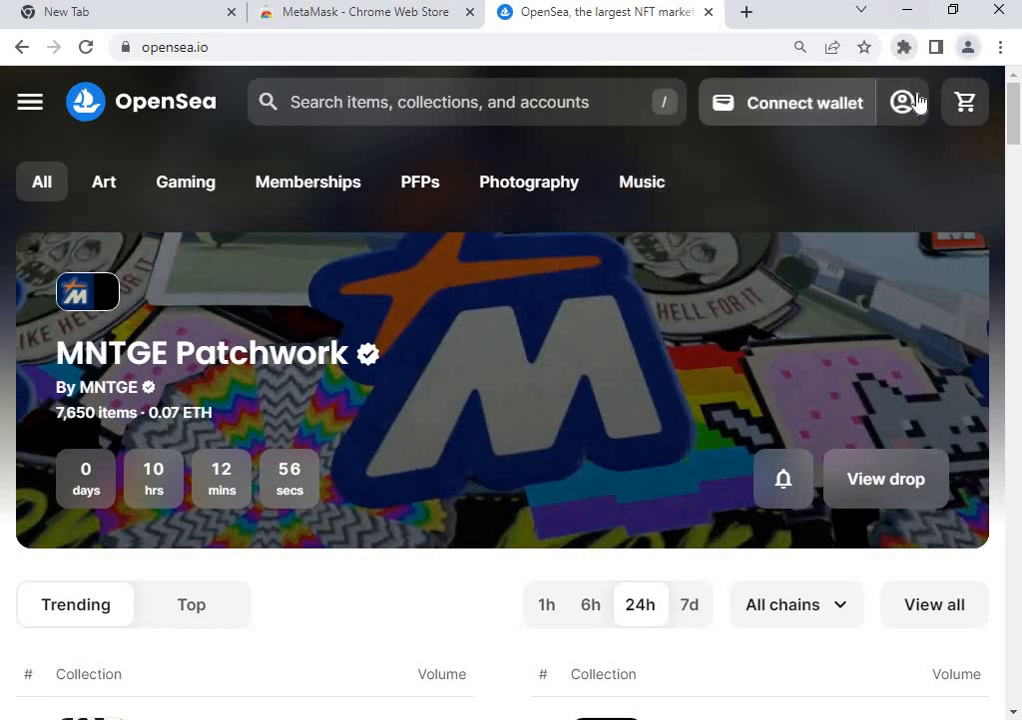
pyautogui.click(905, 47)
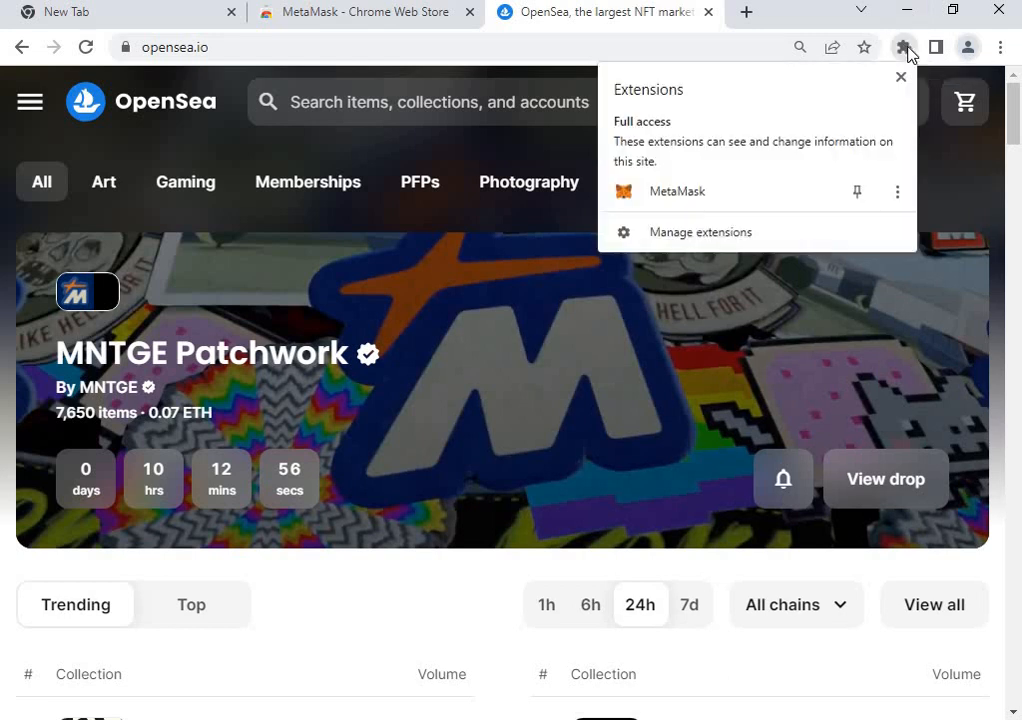
pyautogui.click(854, 192)
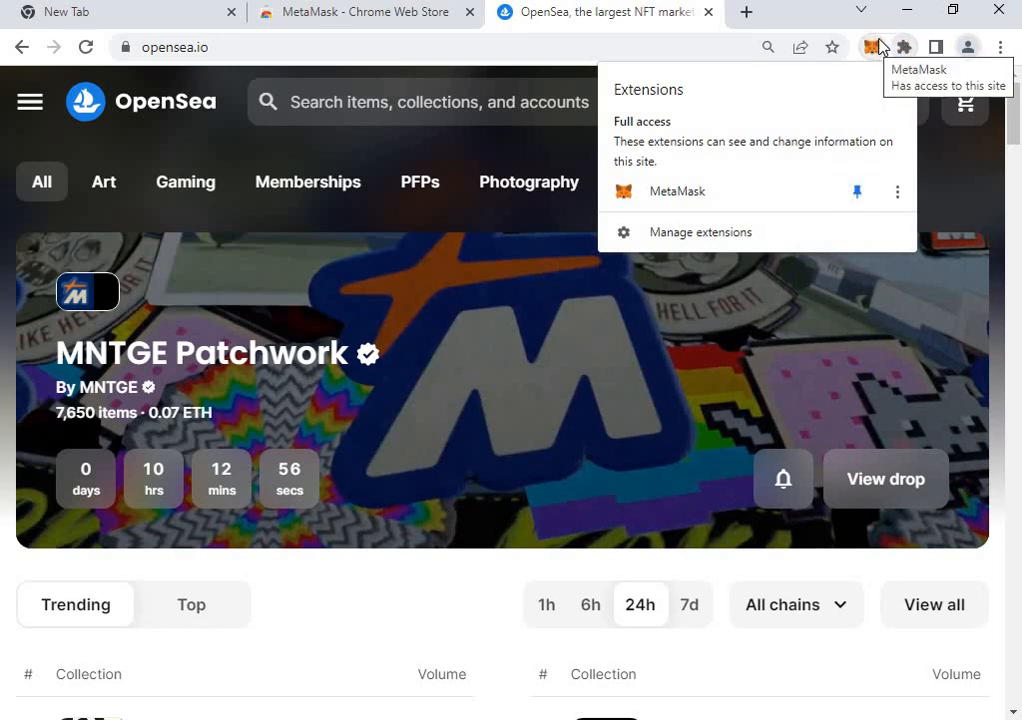
pyautogui.click(520, 552)
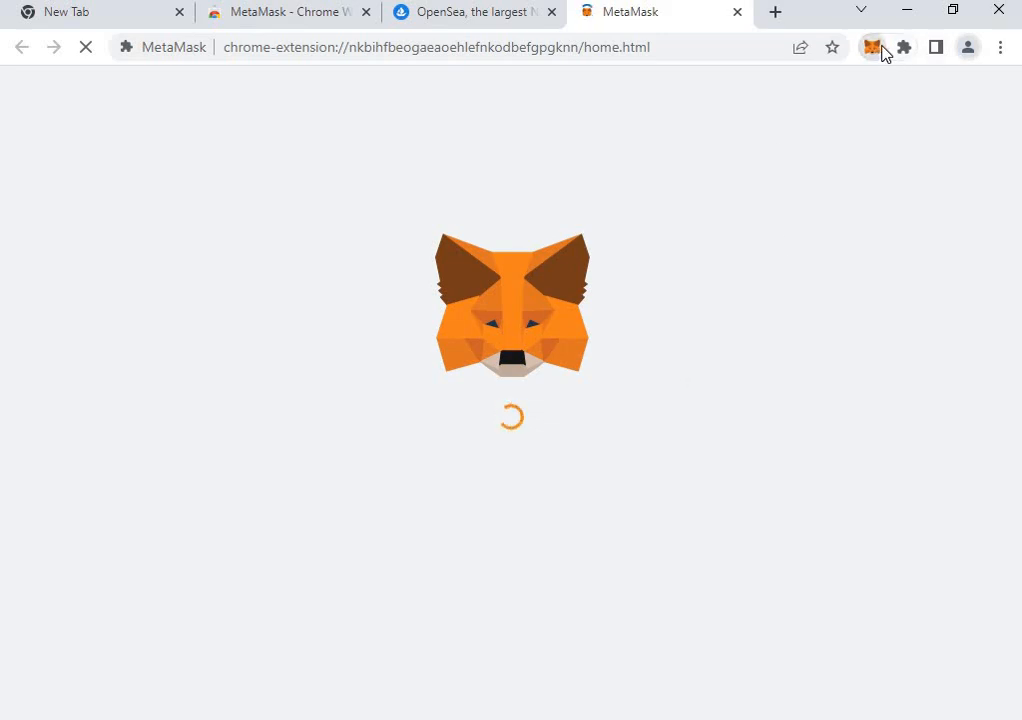
# Accept MetaMask's Terms of use, choose to create a new wallet, and agree to share usage data.
pyautogui.scroll(-2, 741, 592)
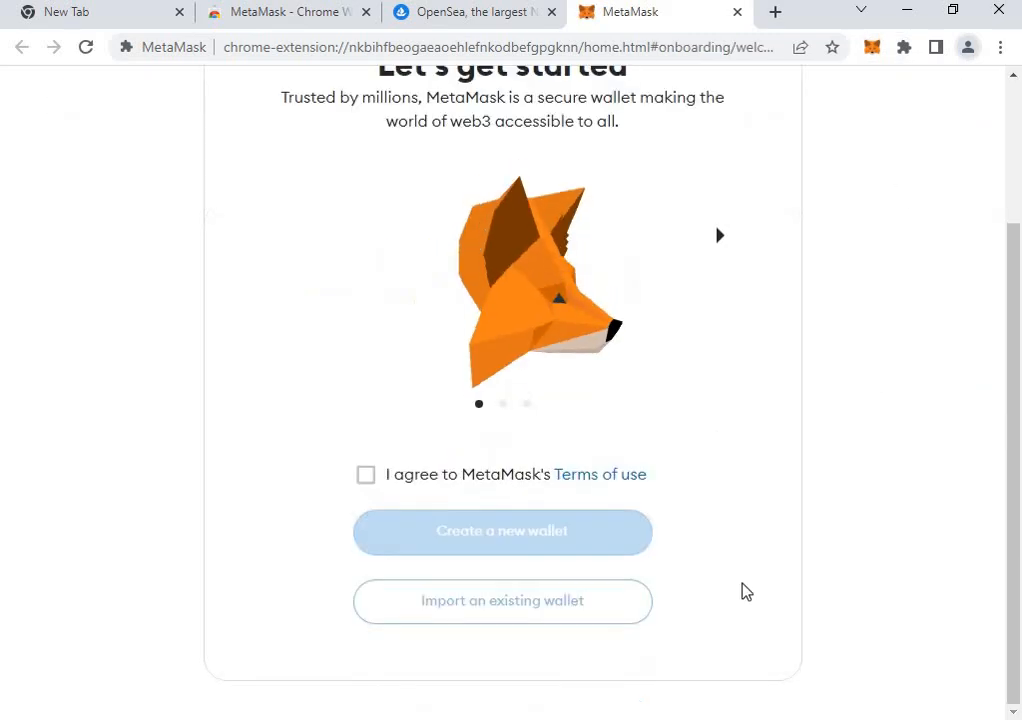
pyautogui.click(368, 482)
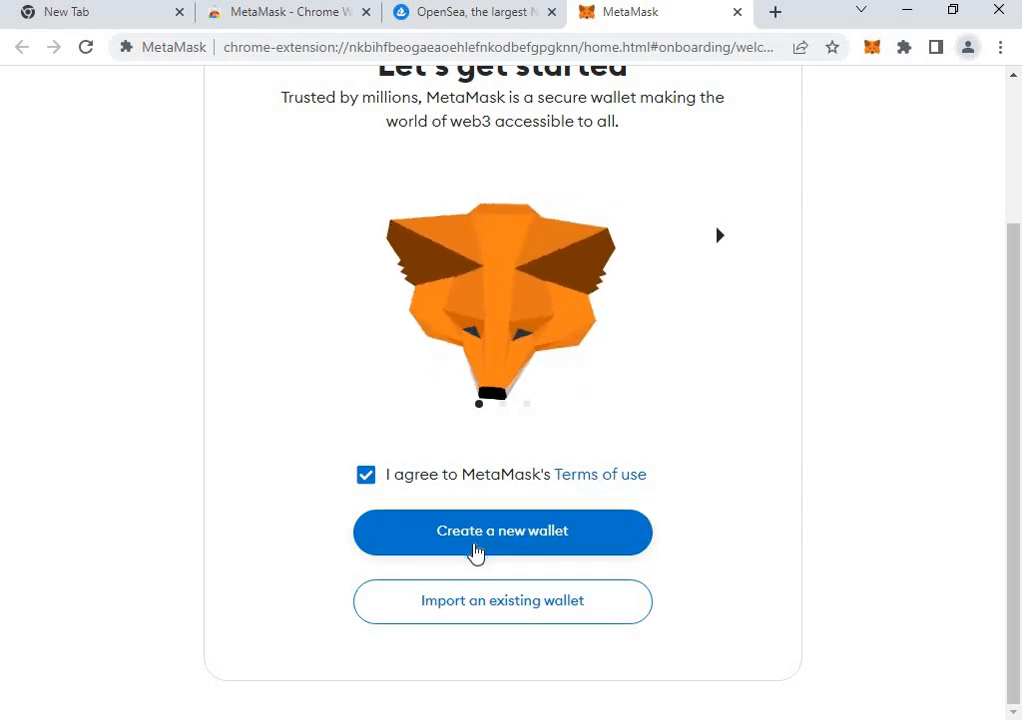
pyautogui.click(510, 538)
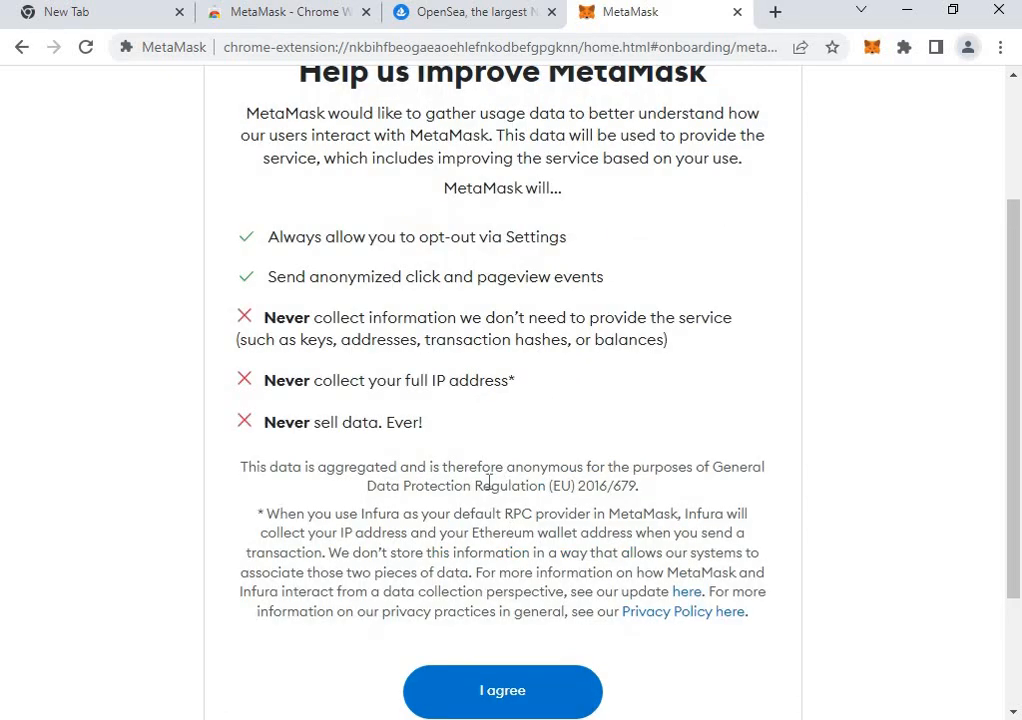
pyautogui.scroll(-2, 502, 568)
pyautogui.click(522, 530)
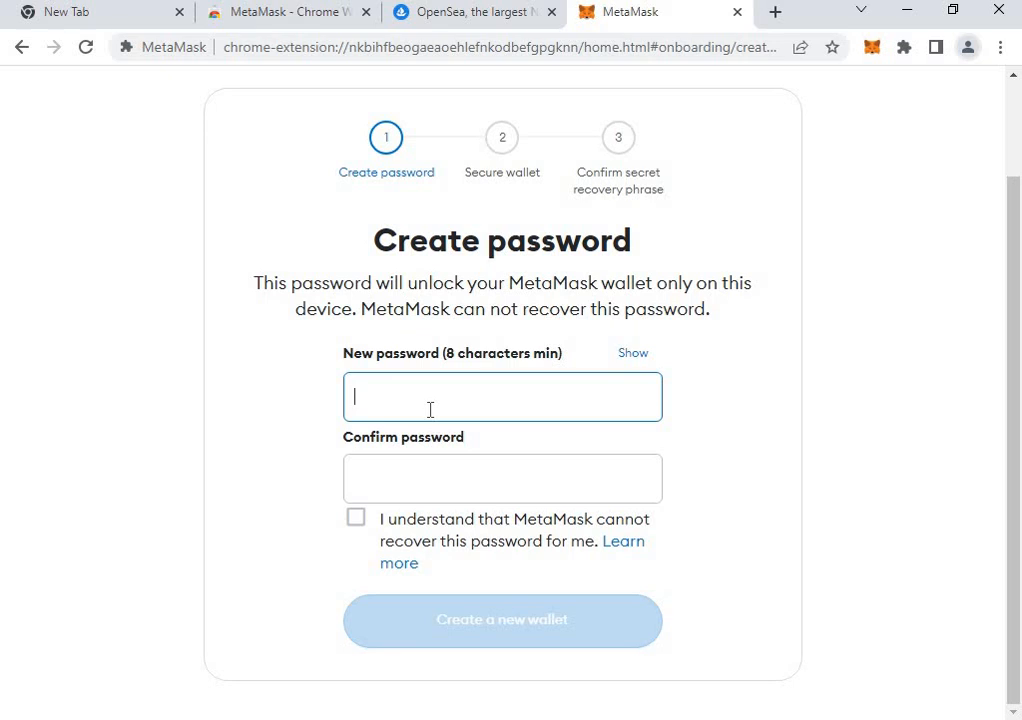
# Enter and confirm a new wallet password, acknowledge it can't be recovered, and create the wallet.
pyautogui.write('a')
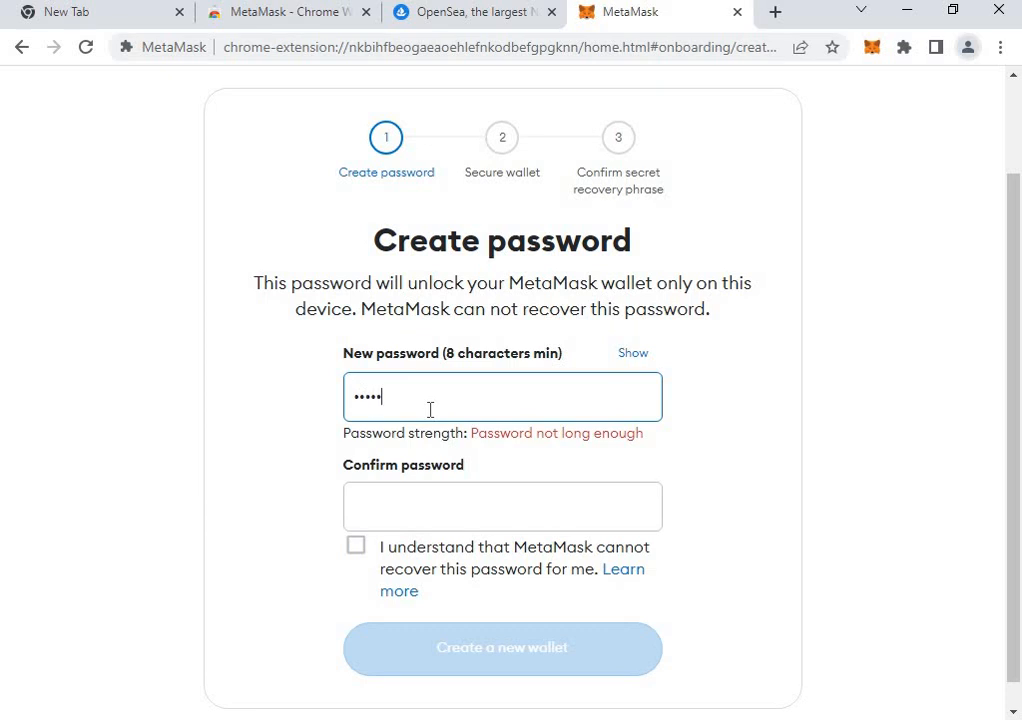
pyautogui.write('a')
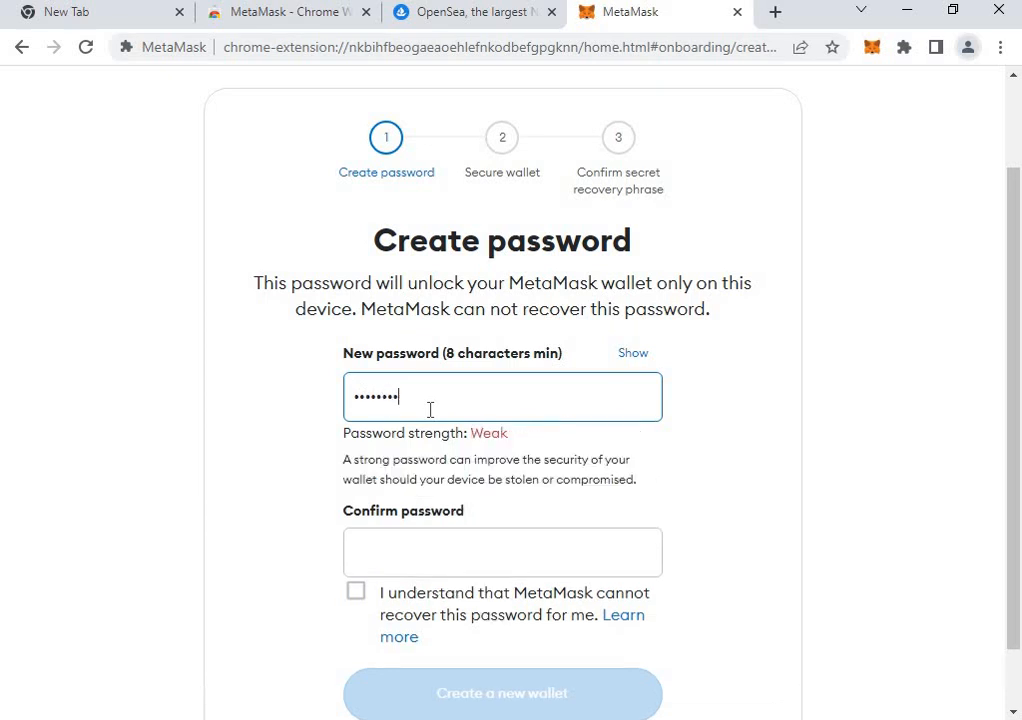
pyautogui.click(487, 573)
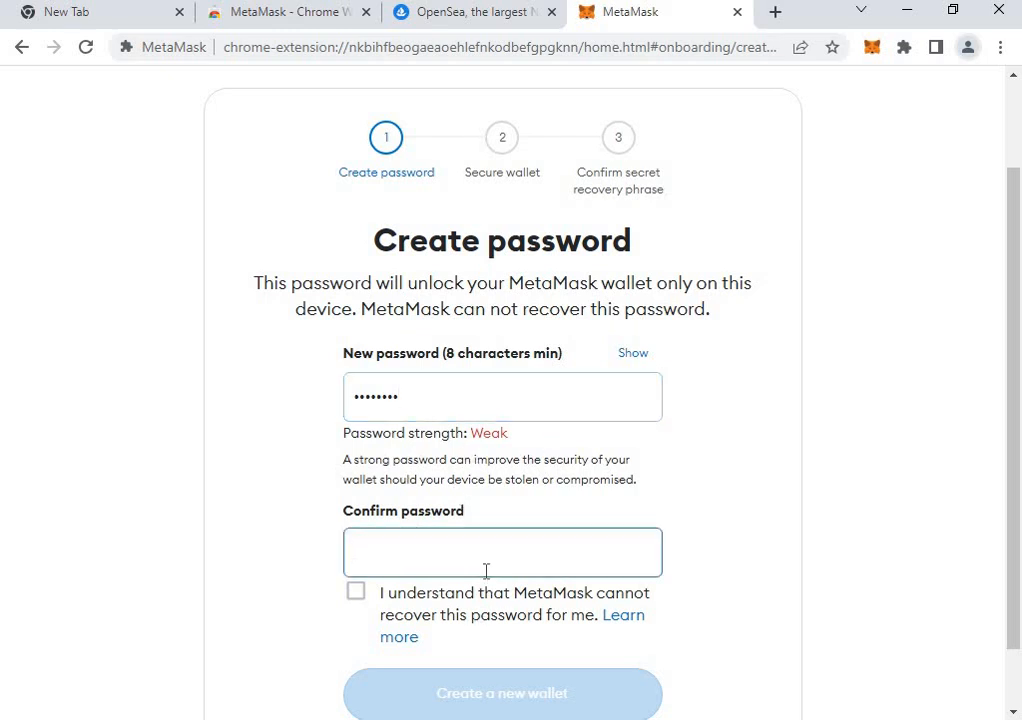
pyautogui.write('••')
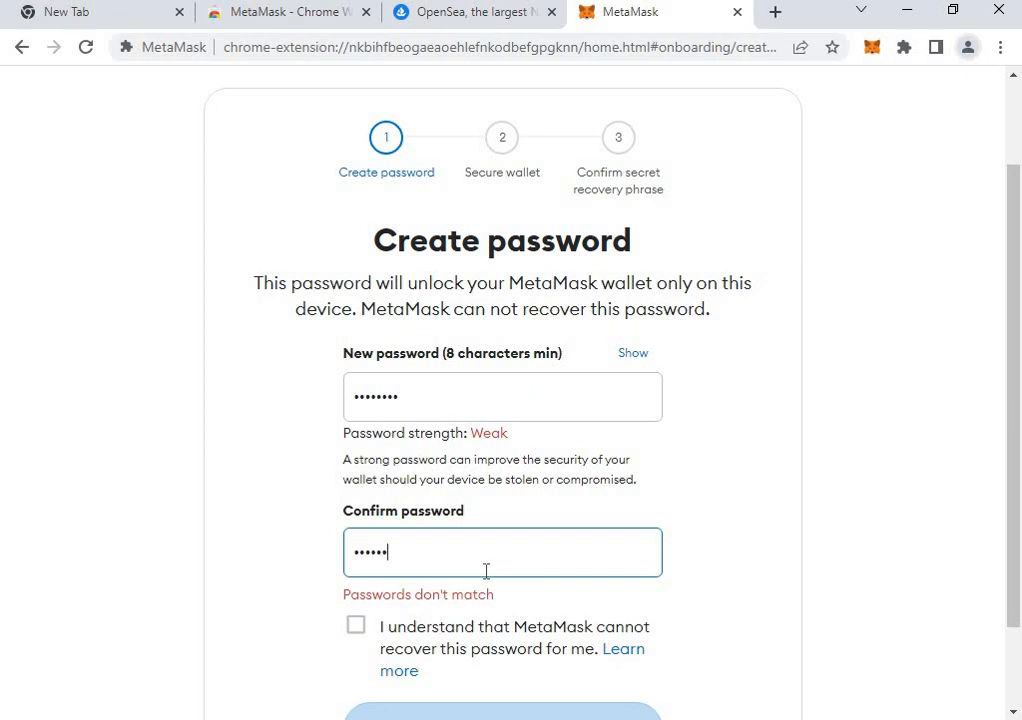
pyautogui.write('••••••')
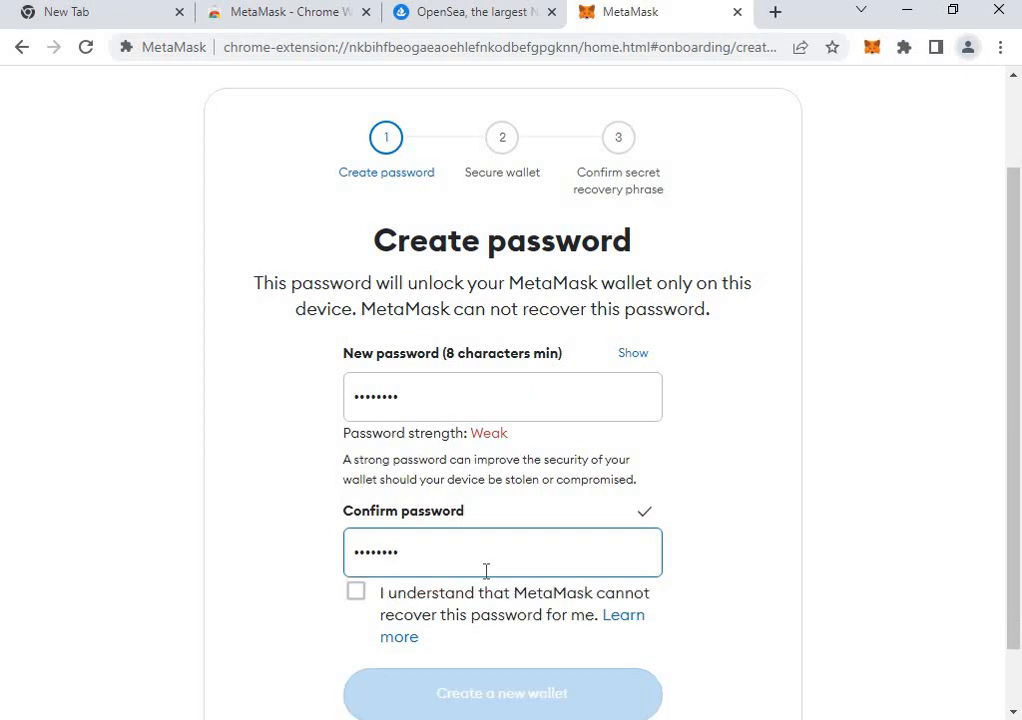
pyautogui.click(359, 593)
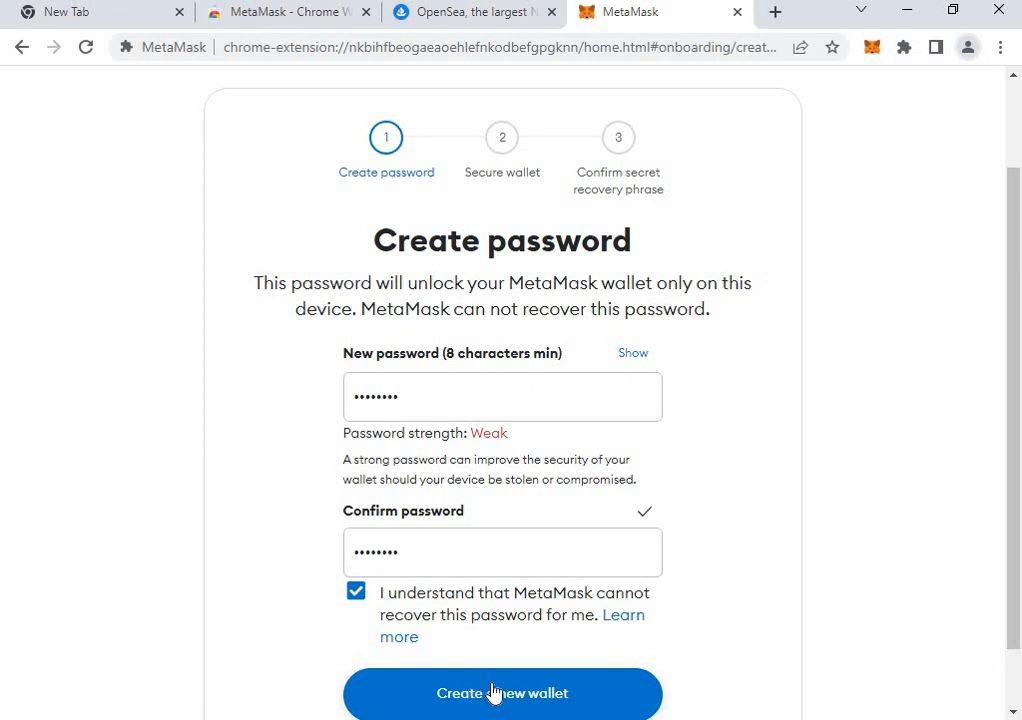
pyautogui.click(493, 694)
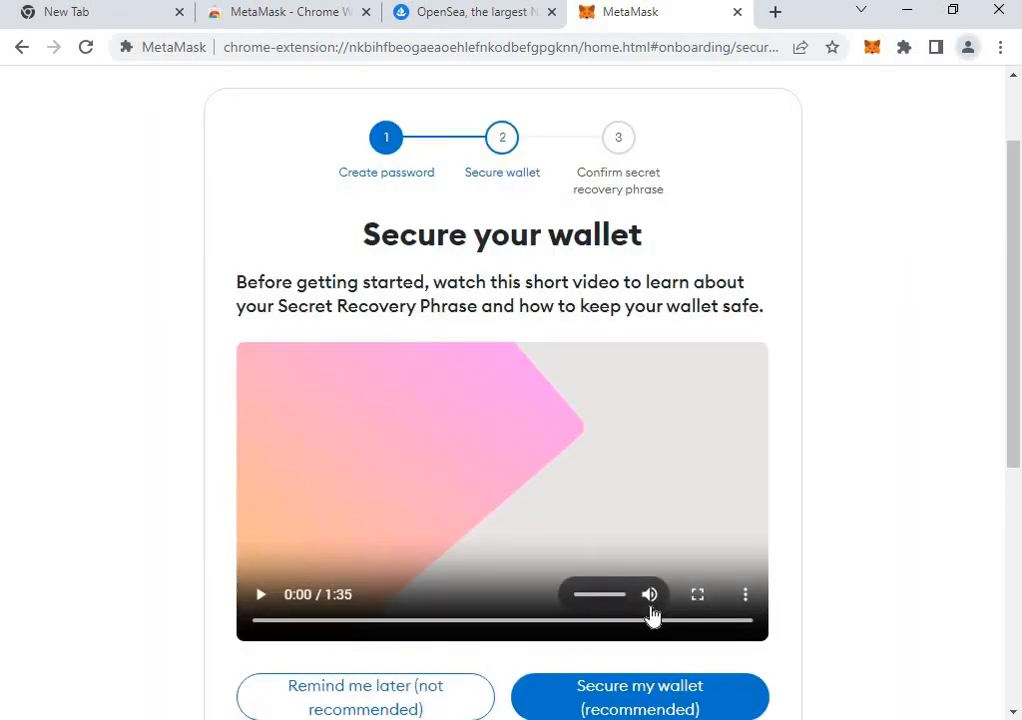
# Choose to secure the wallet now and clear the stray text selection on the recovery-phrase page.
pyautogui.scroll(-2, 728, 376)
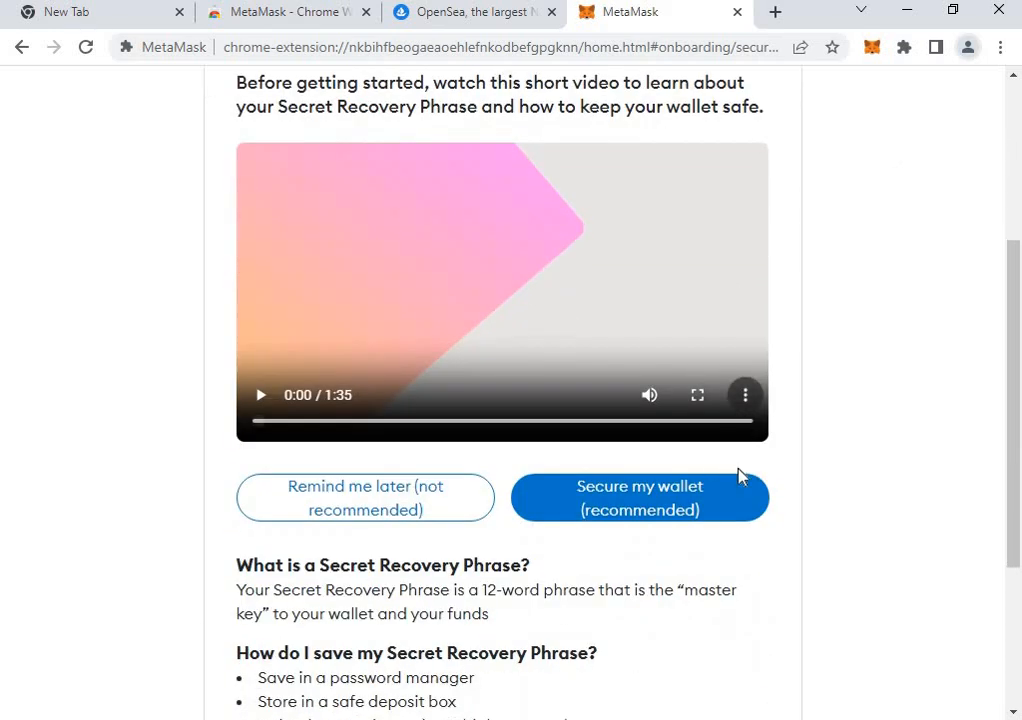
pyautogui.click(656, 517)
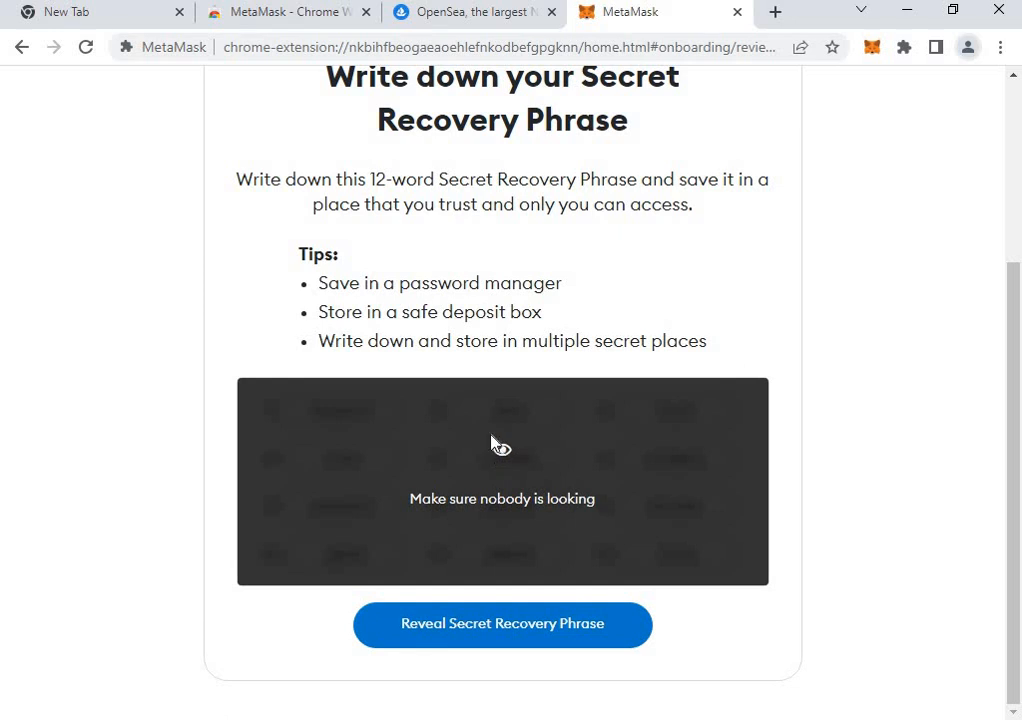
pyautogui.click(603, 492)
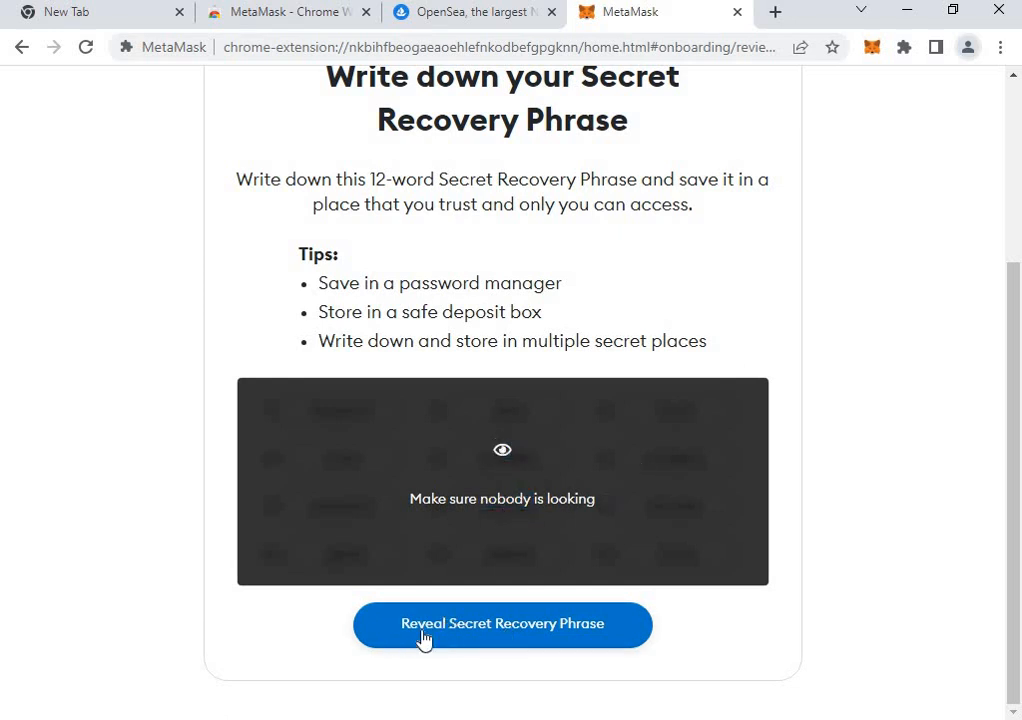
# Reveal the 12-word Secret Recovery Phrase, copy it, then open and close a new browser tab.
pyautogui.click(555, 640)
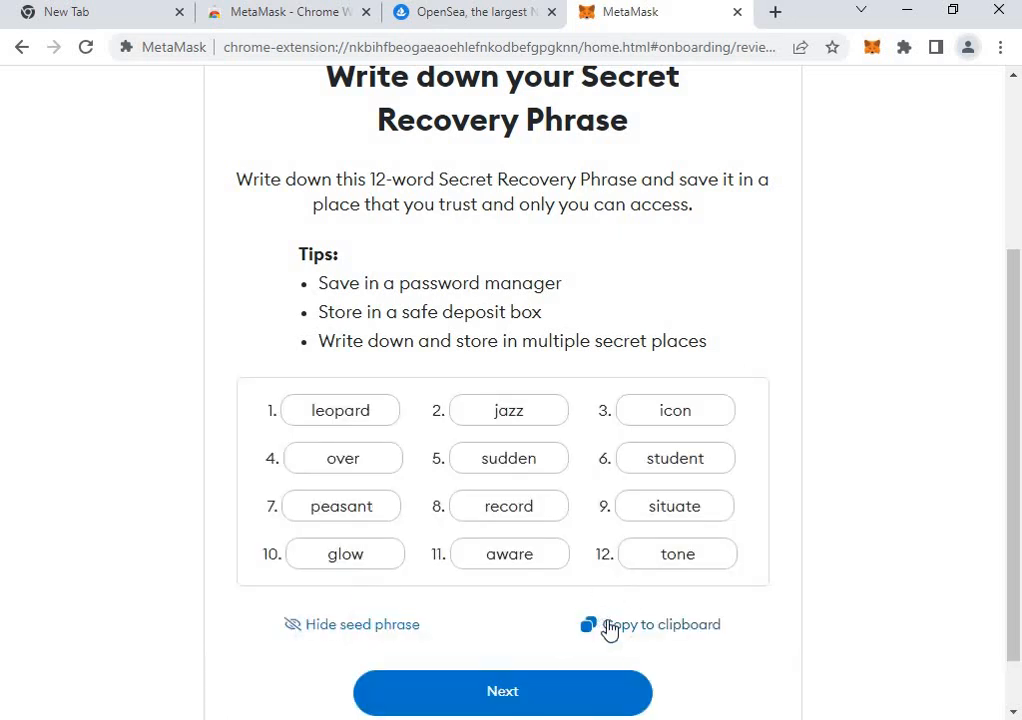
pyautogui.click(608, 626)
pyautogui.click(776, 20)
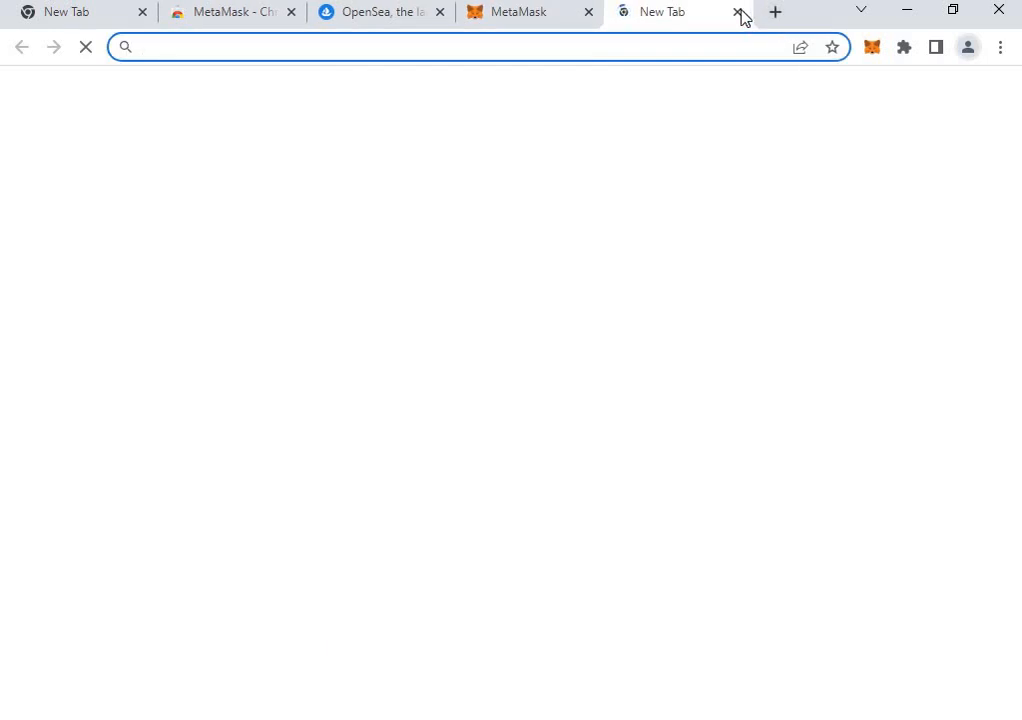
pyautogui.click(737, 13)
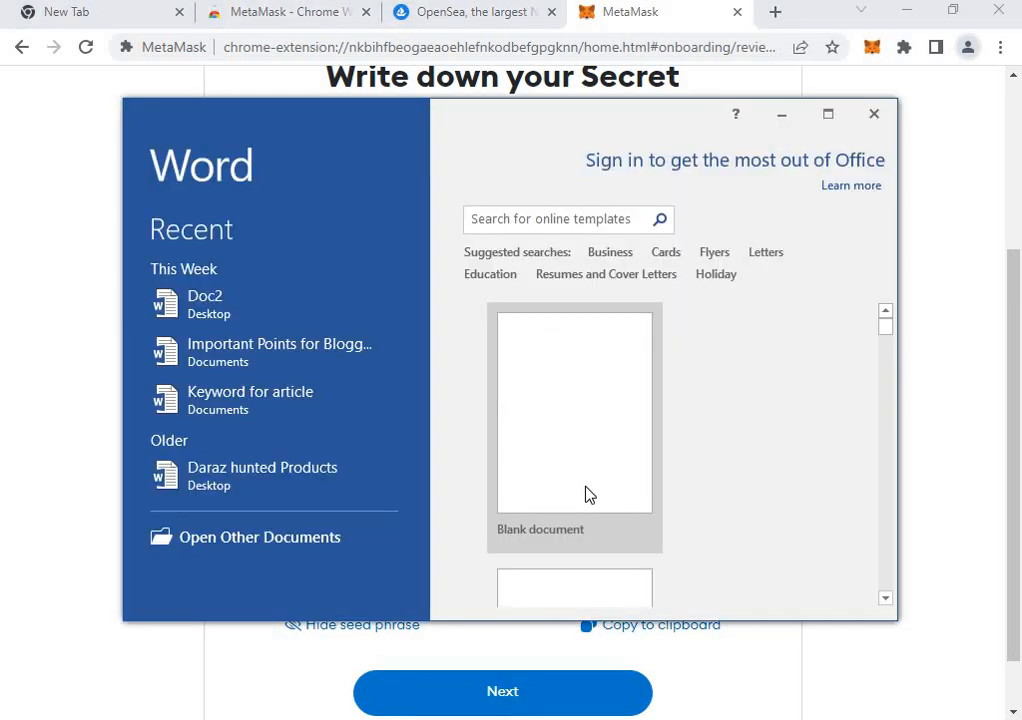
# Create a blank Word document and try pasting the phrase as plain text and with original formatting.
pyautogui.click(611, 488)
pyautogui.rightClick(514, 332)
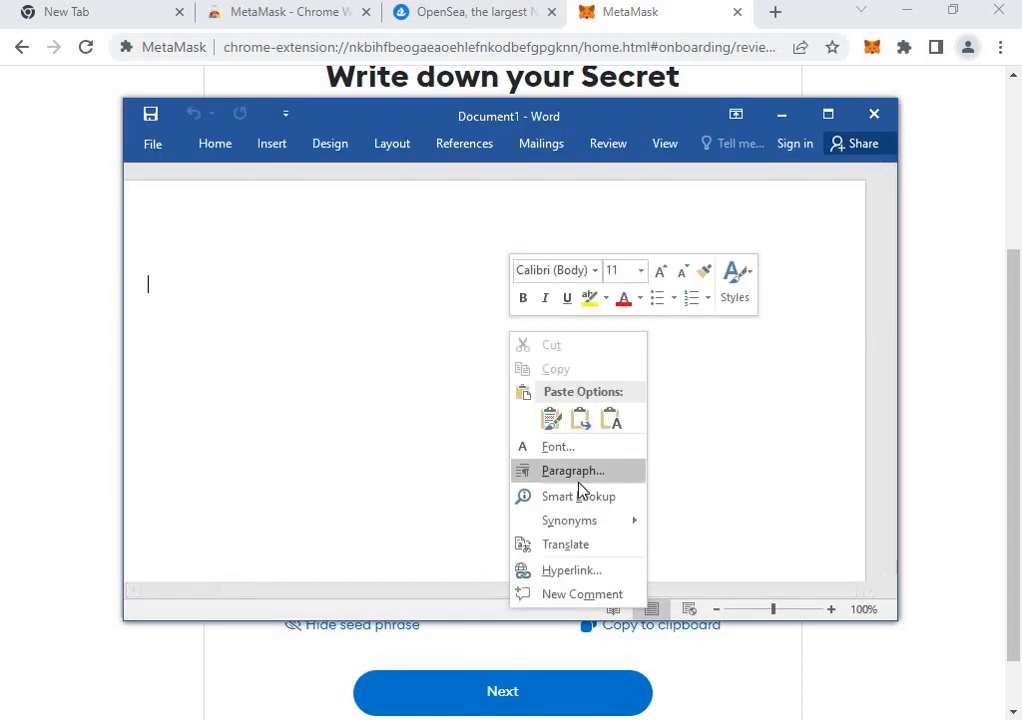
pyautogui.click(610, 419)
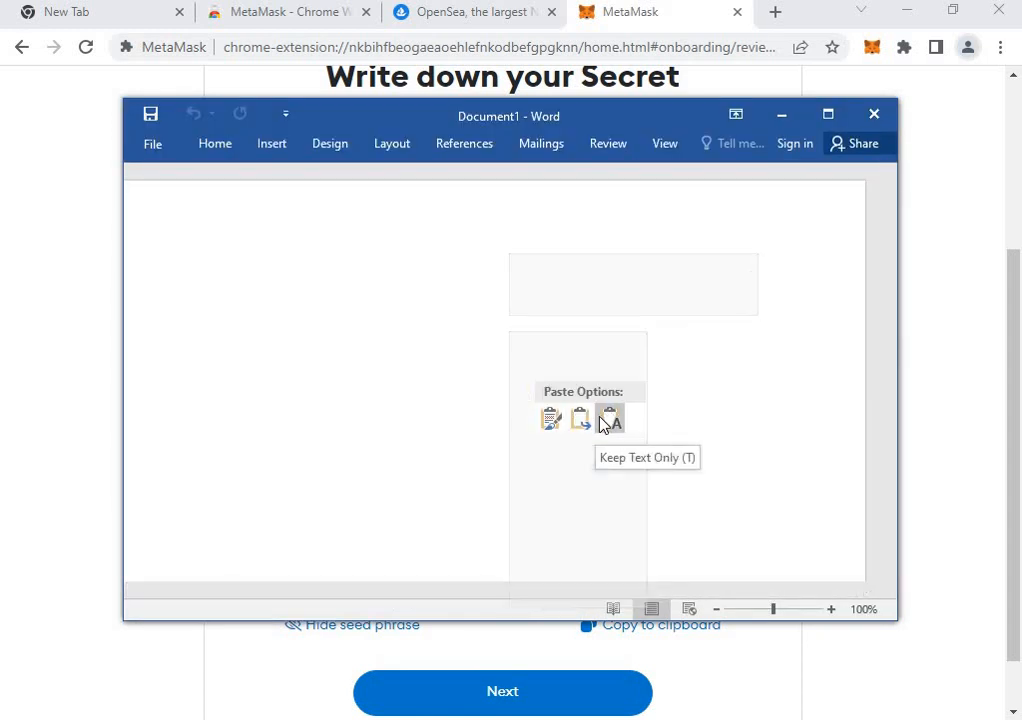
pyautogui.rightClick(297, 304)
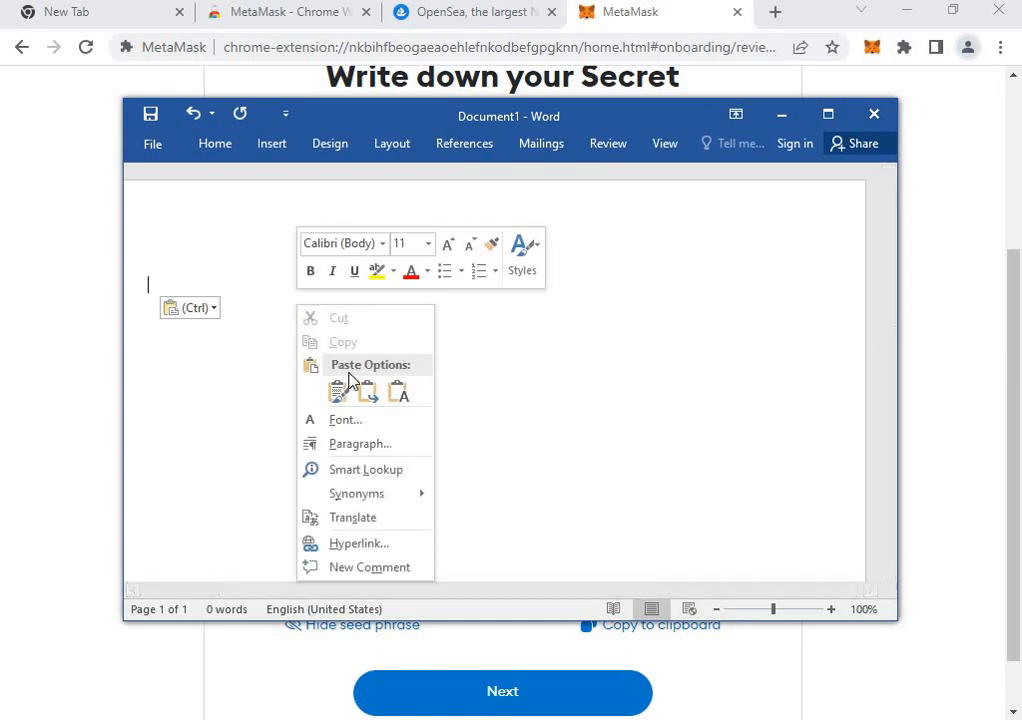
pyautogui.click(338, 393)
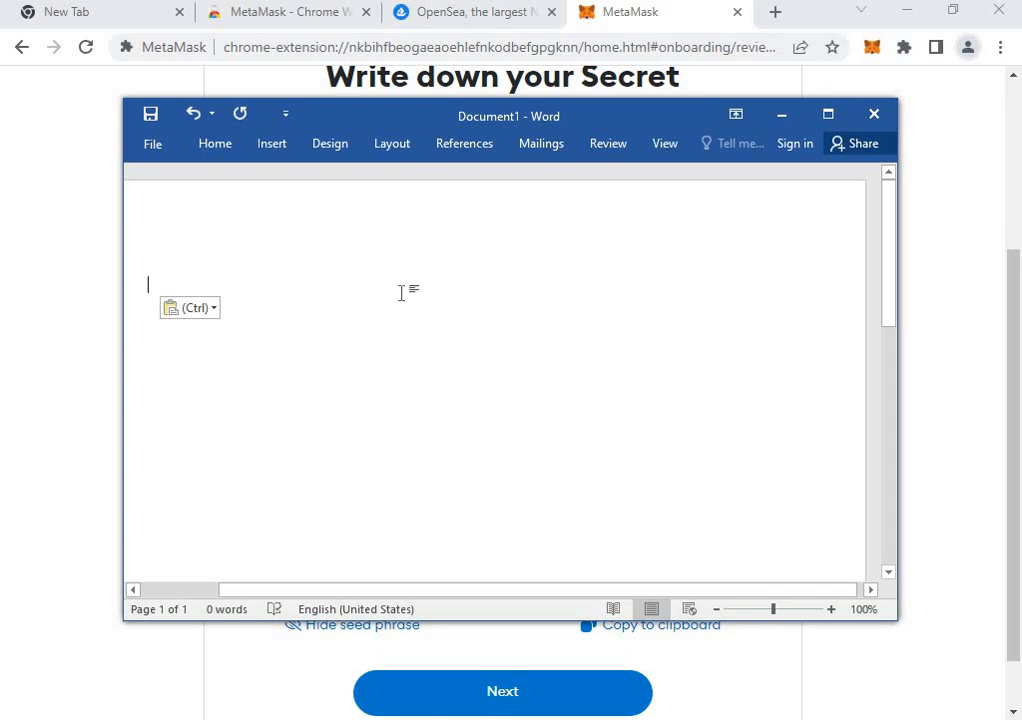
pyautogui.scroll(-1, 308, 445)
pyautogui.moveTo(349, 592); pyautogui.dragTo(276, 513)
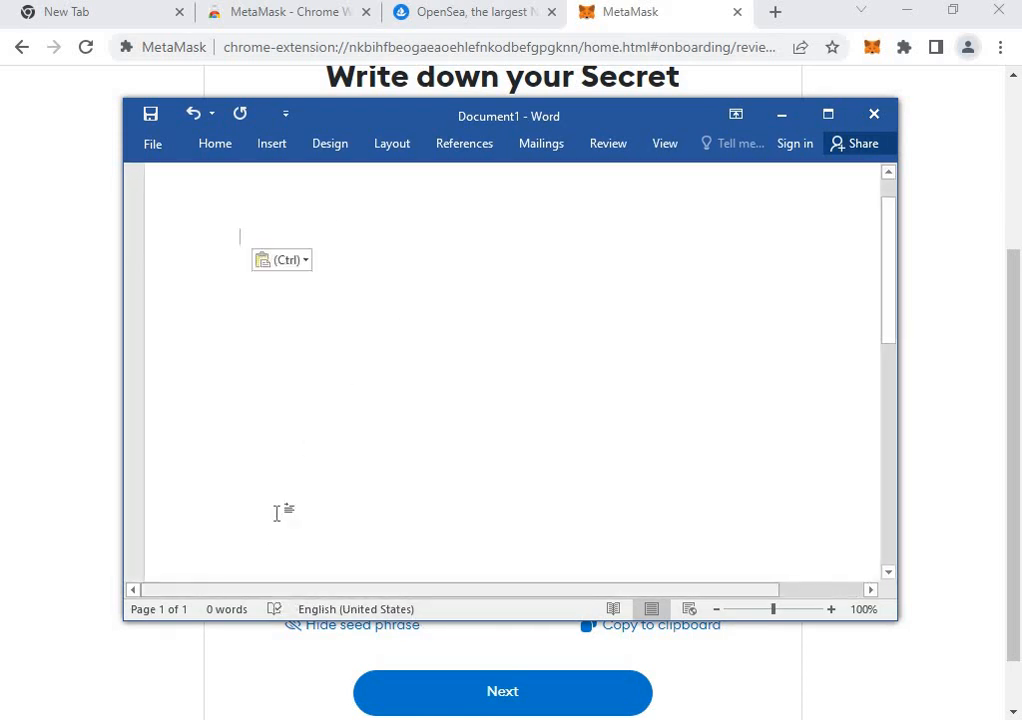
pyautogui.scroll(1, 427, 413)
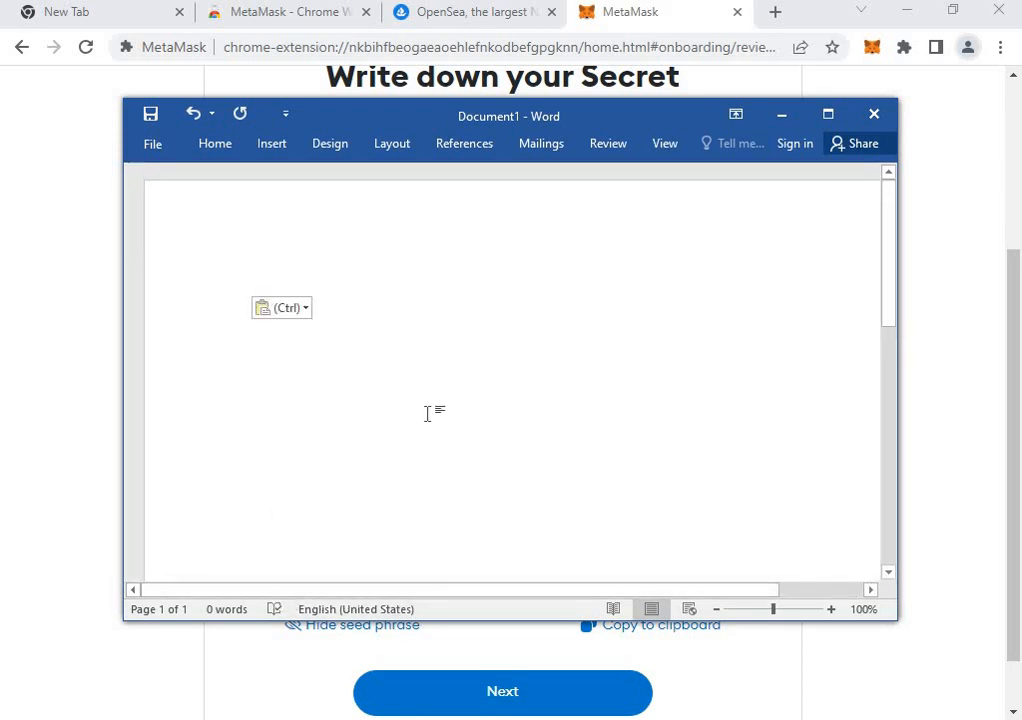
# Minimize Word, copy the recovery phrase again, retry pasting with Ctrl+V, and return to MetaMask.
pyautogui.click(784, 116)
pyautogui.click(711, 628)
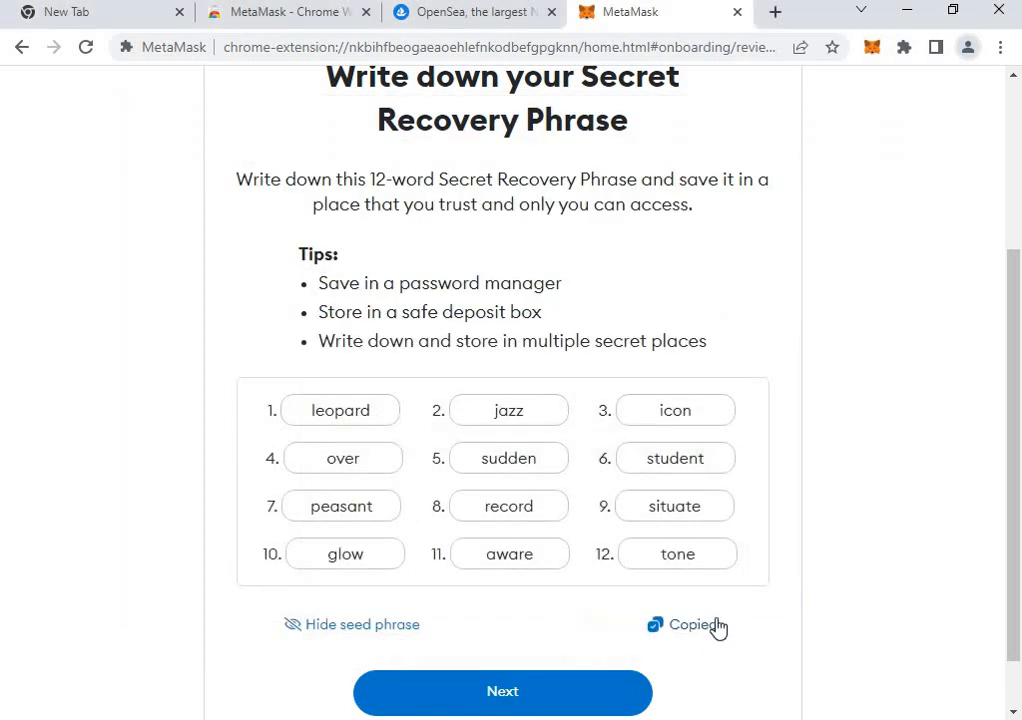
pyautogui.click(560, 719)
pyautogui.rightClick(432, 285)
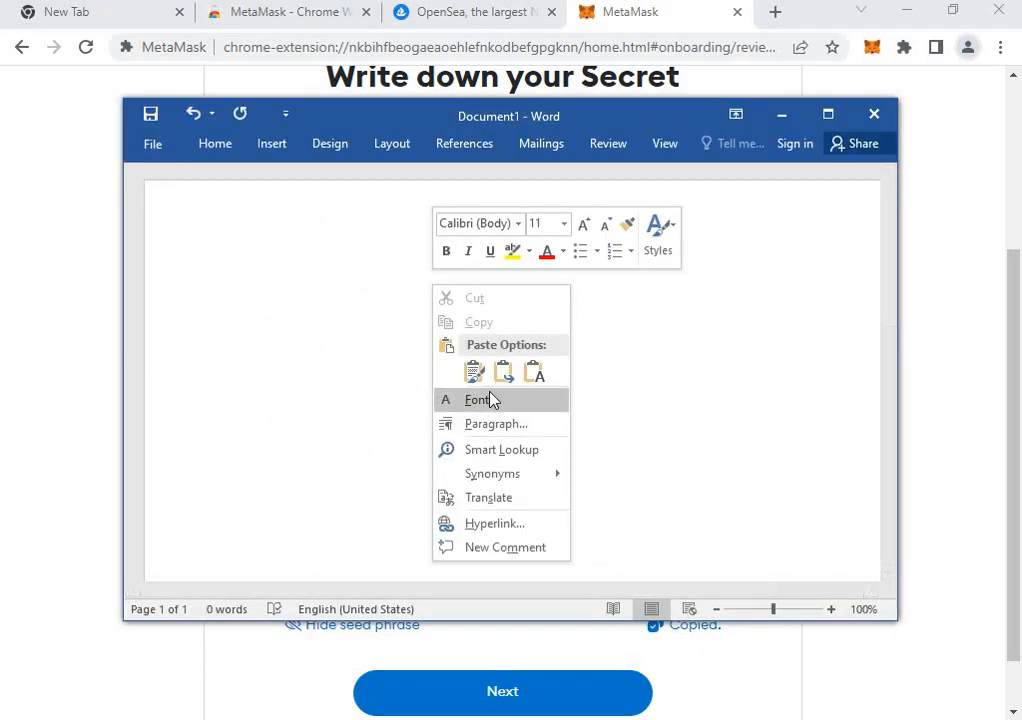
pyautogui.click(588, 427)
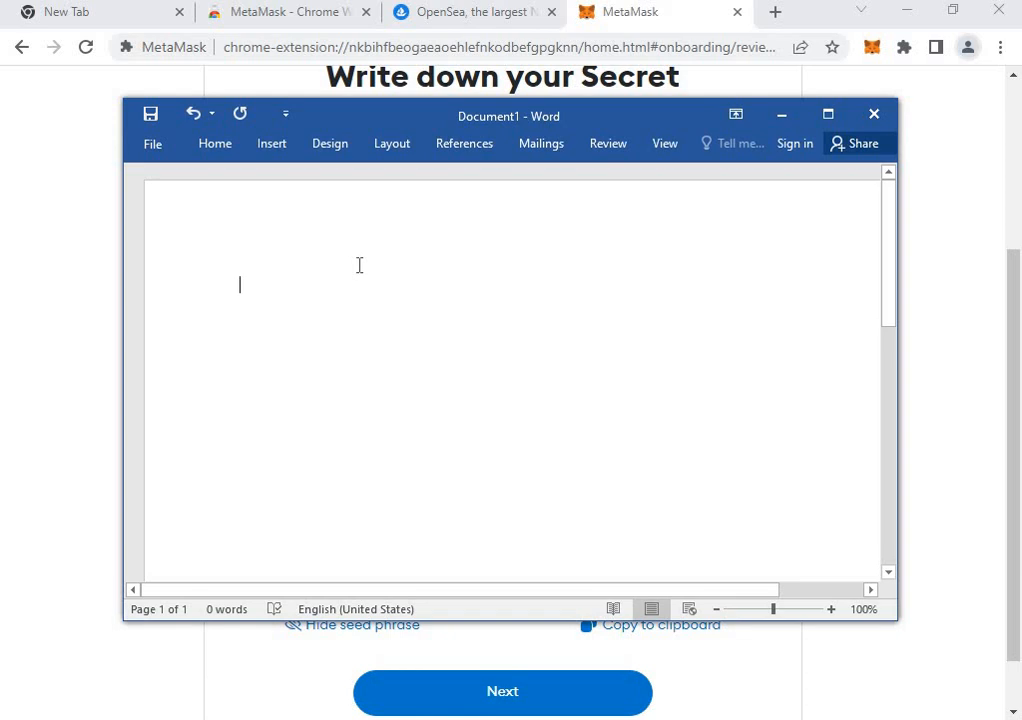
pyautogui.hotkey('ctrl', 'v')
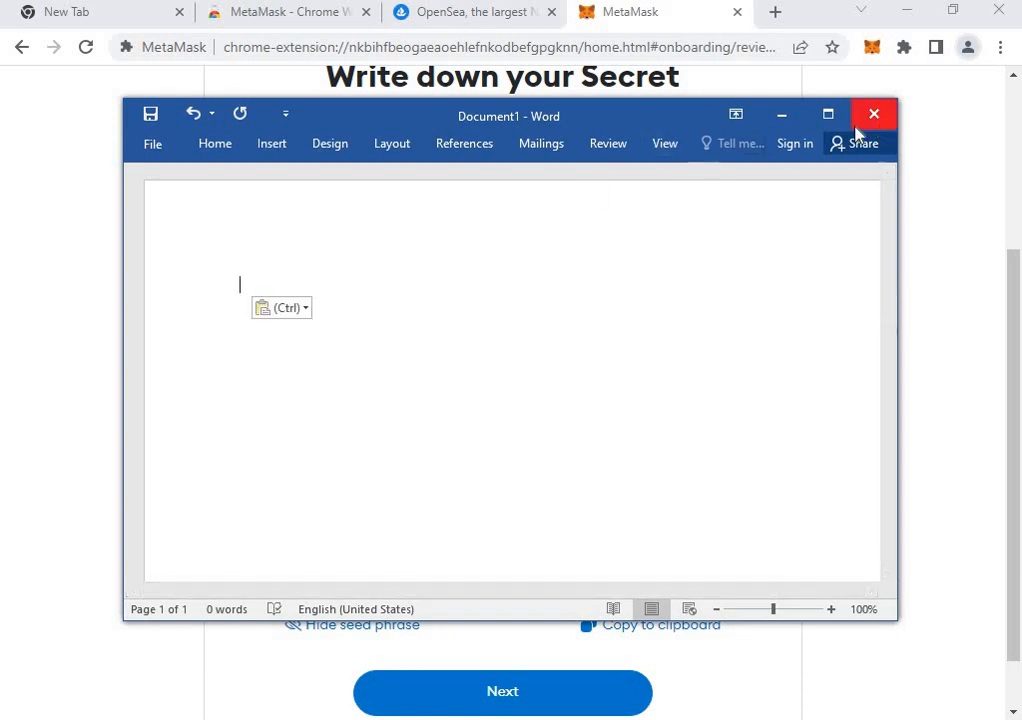
pyautogui.click(924, 244)
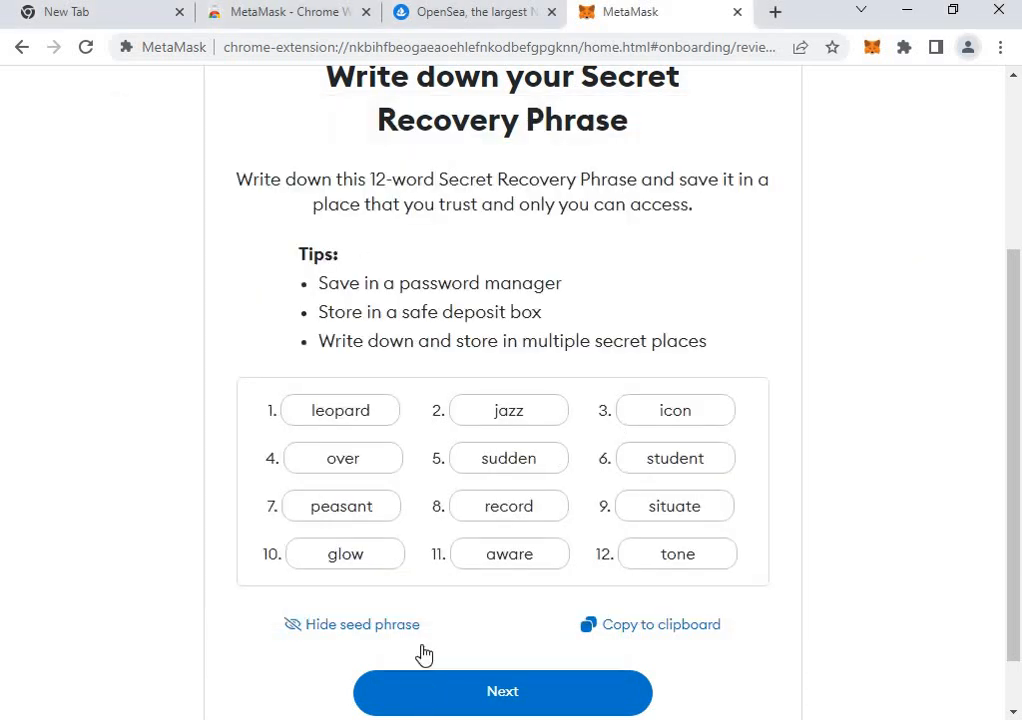
# Continue to the phrase confirmation step, select the empty word 8 and 4 fields, then go back to the phrase page.
pyautogui.click(568, 702)
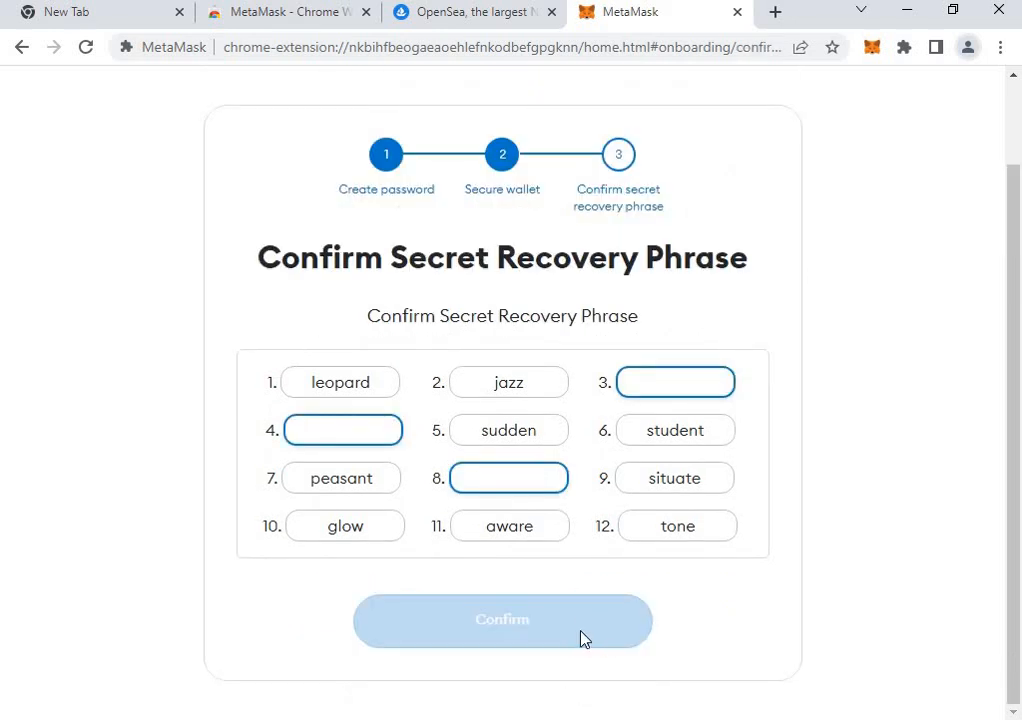
pyautogui.click(497, 488)
pyautogui.click(345, 424)
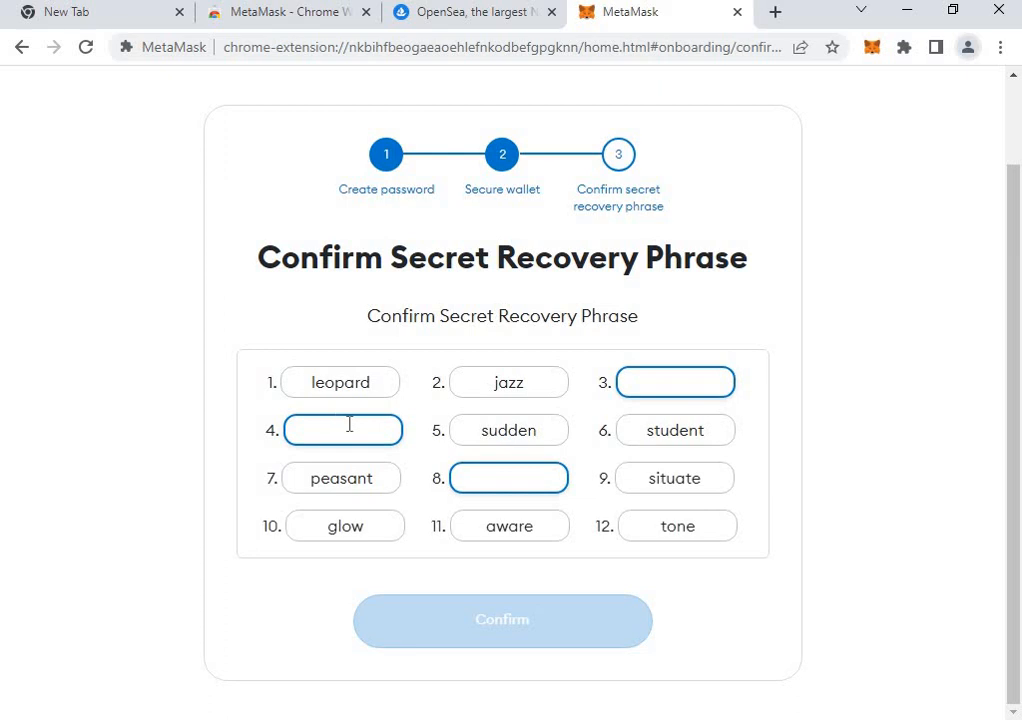
pyautogui.click(506, 478)
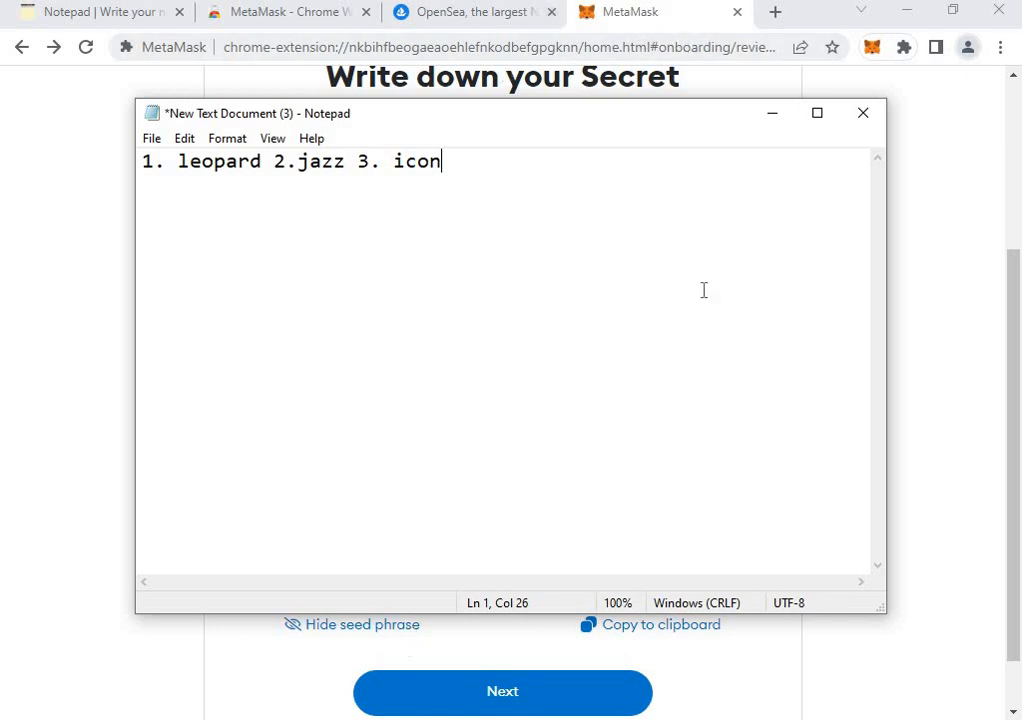
pyautogui.click(870, 314)
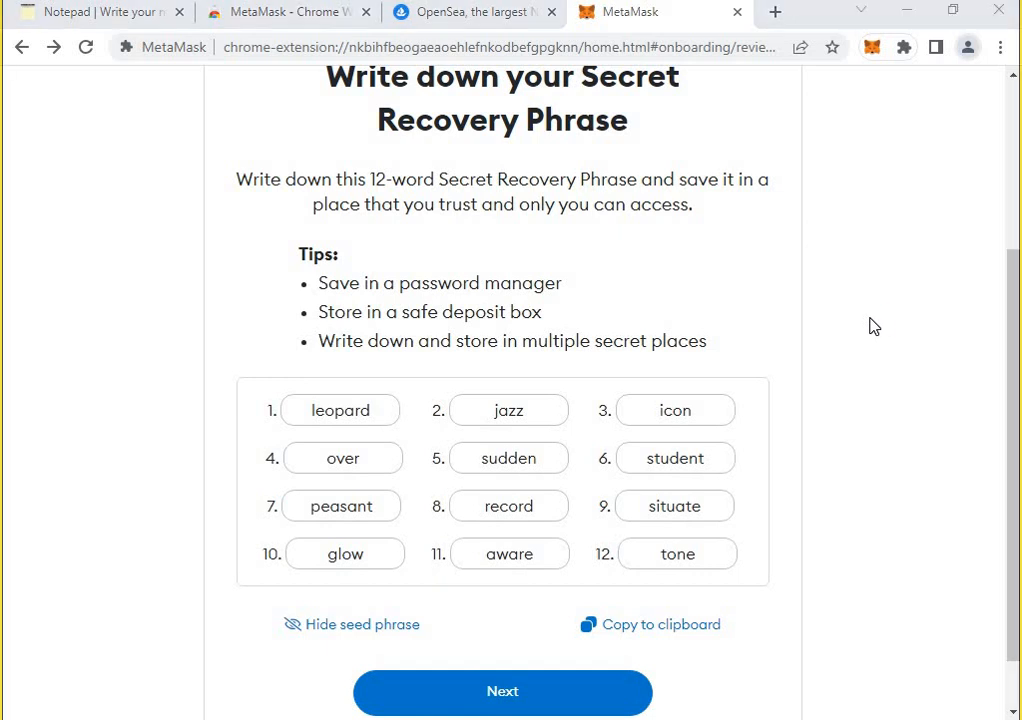
# Snip the 12-word phrase grid into Snip & Sketch, cancel saving it, and shrink its window.
pyautogui.press('super+shift+s')
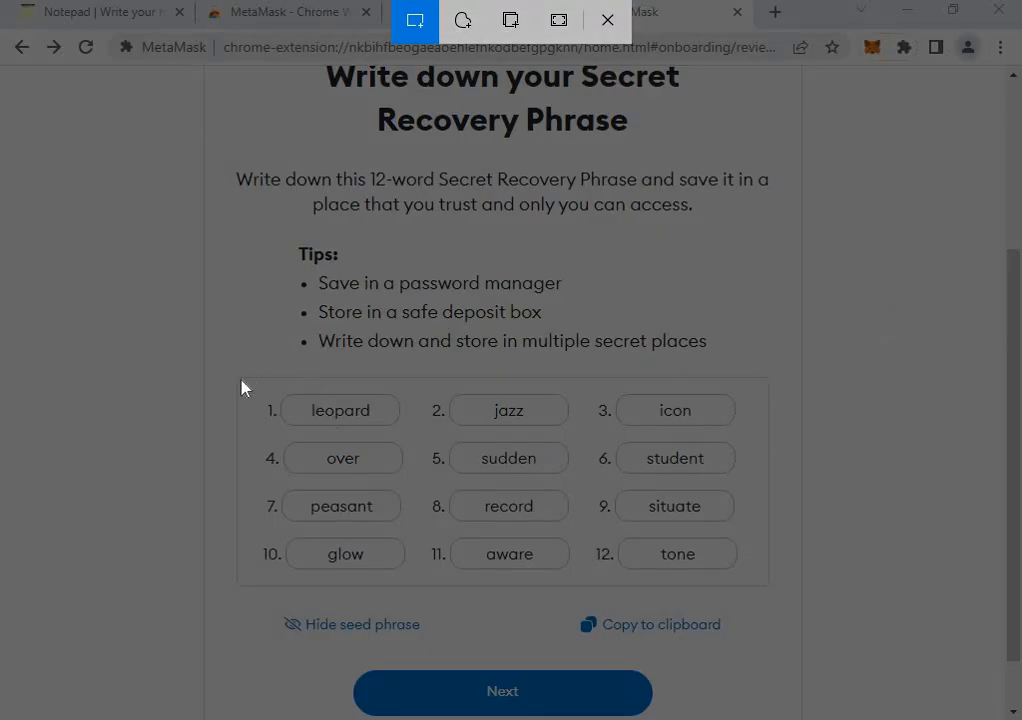
pyautogui.moveTo(241, 380); pyautogui.dragTo(776, 598)
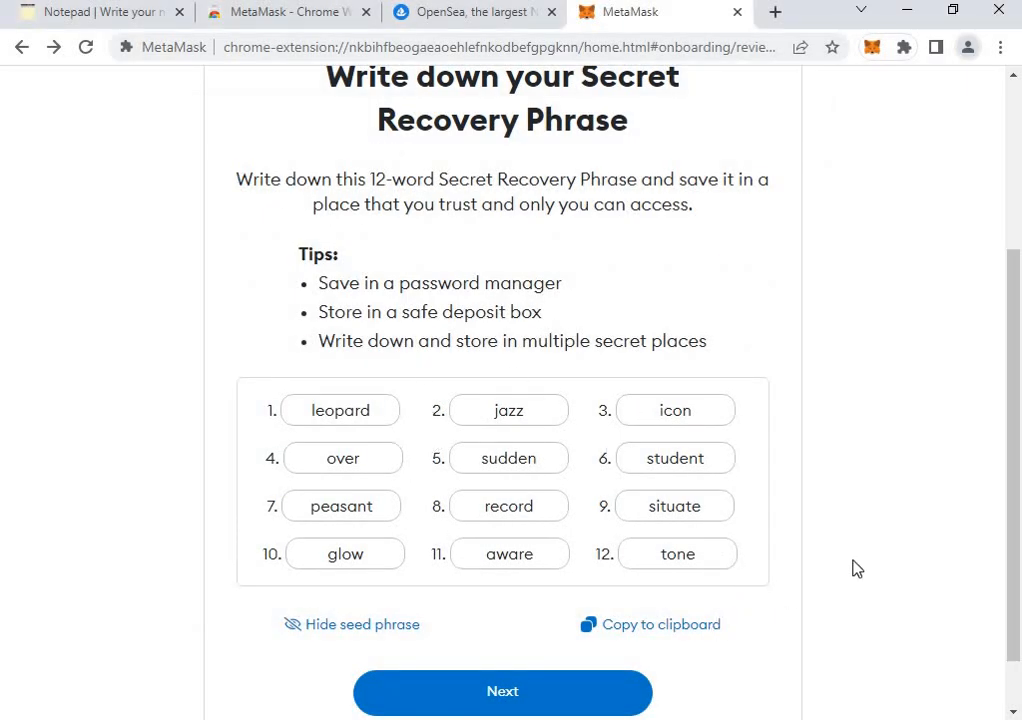
pyautogui.press('ctrl+super+s')
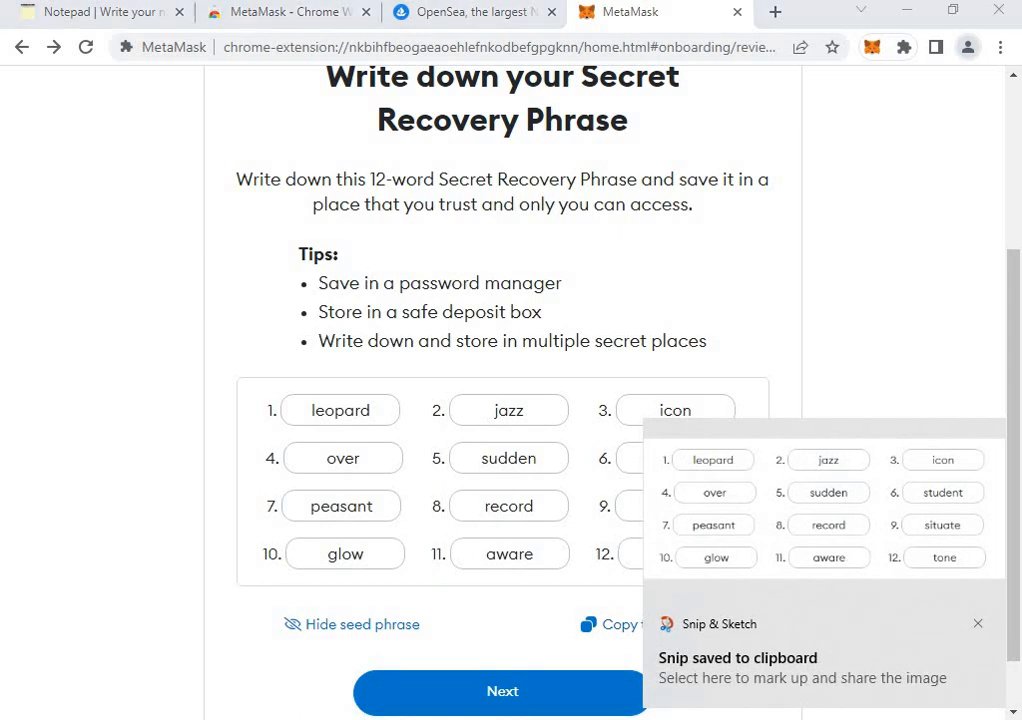
pyautogui.click(806, 117)
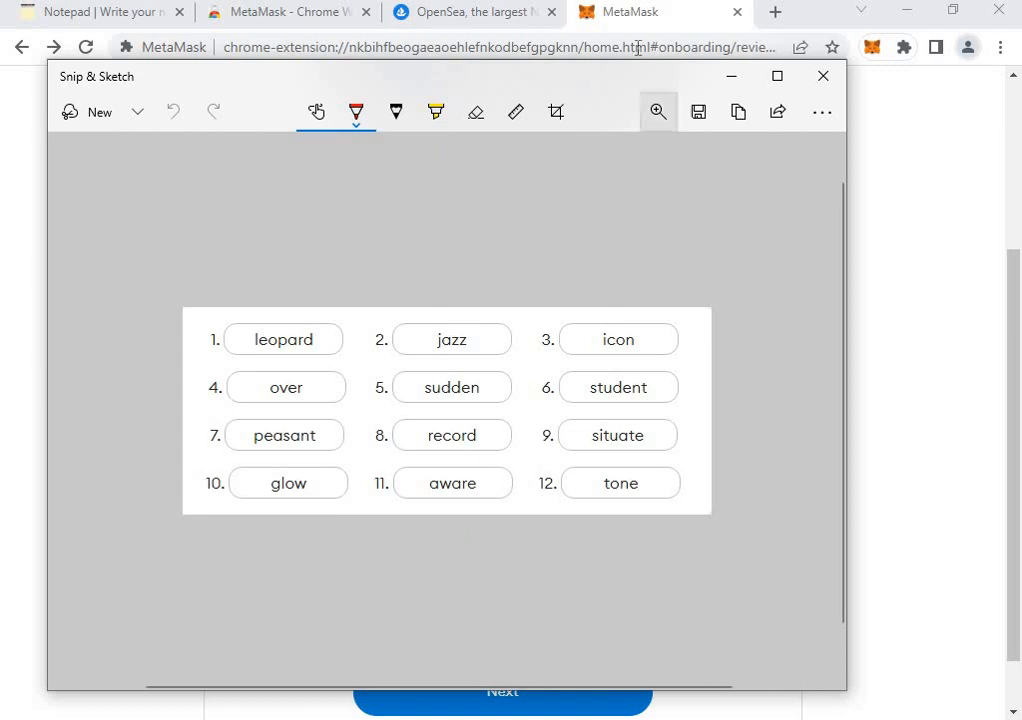
pyautogui.moveTo(630, 80)
pyautogui.mouseDown()
pyautogui.moveTo(769, 46)
pyautogui.moveTo(728, 45)
pyautogui.mouseUp()
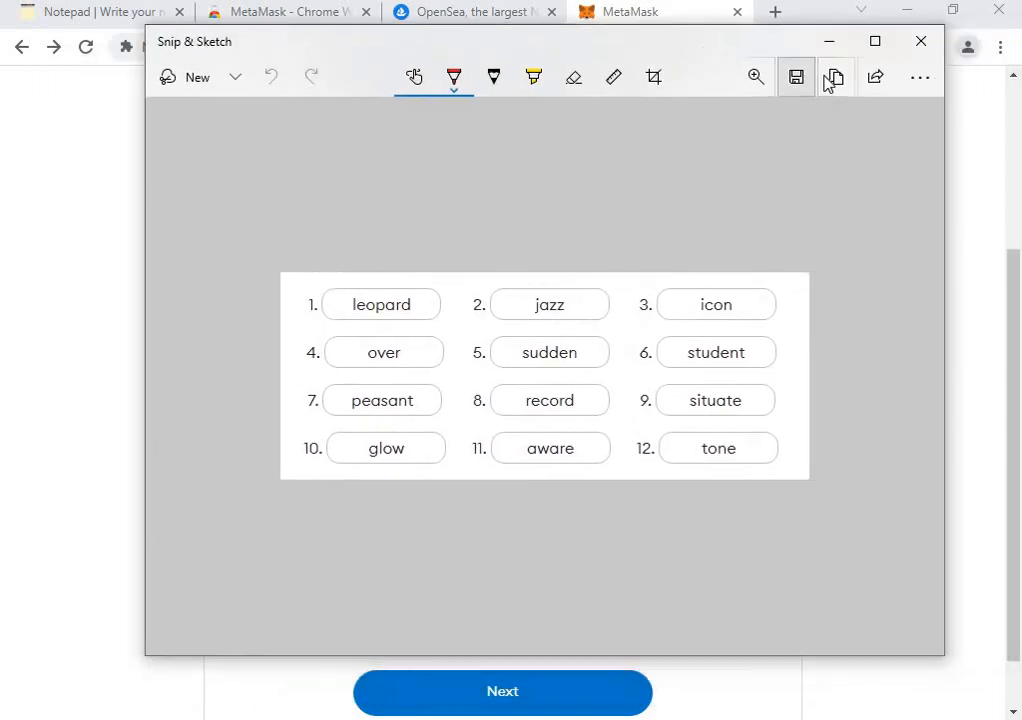
pyautogui.click(798, 80)
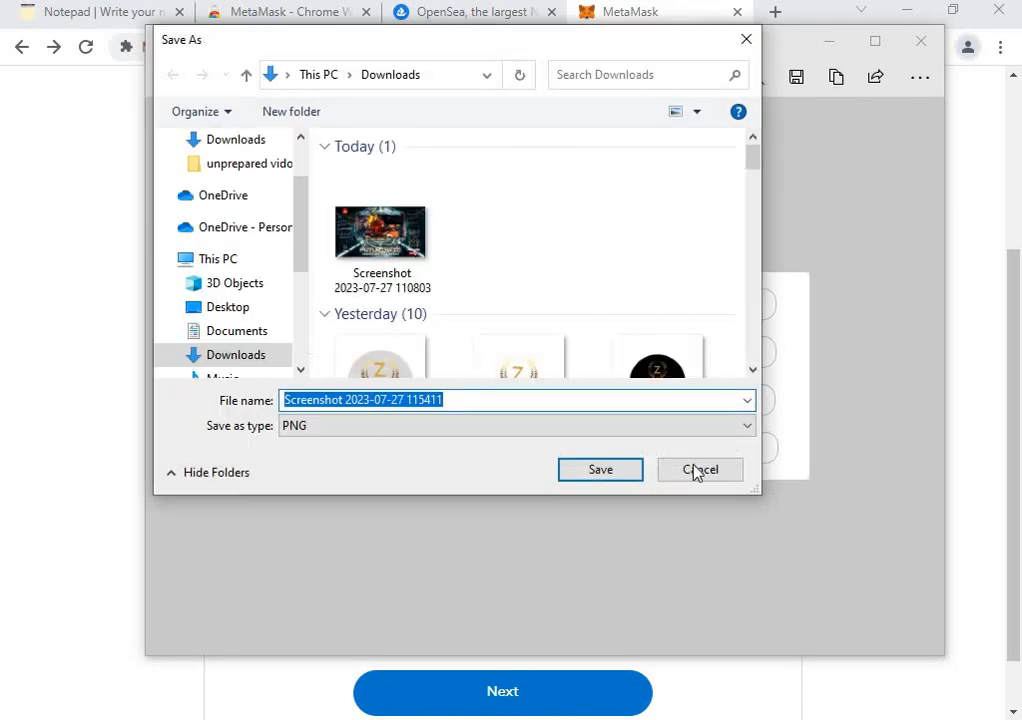
pyautogui.click(700, 470)
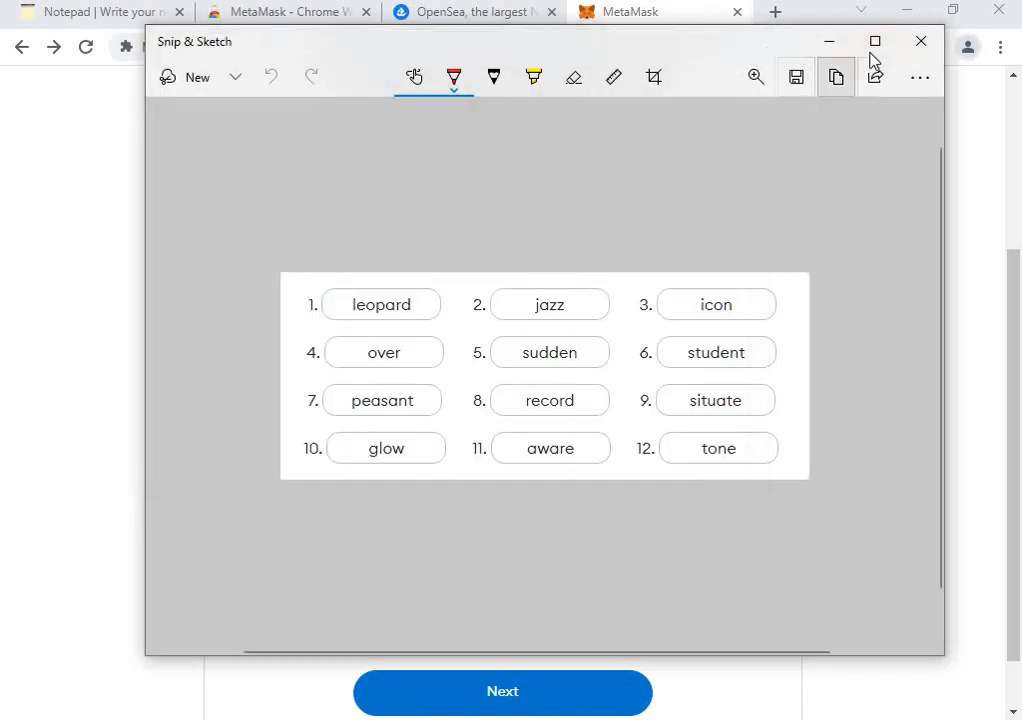
pyautogui.moveTo(146, 258); pyautogui.dragTo(445, 235)
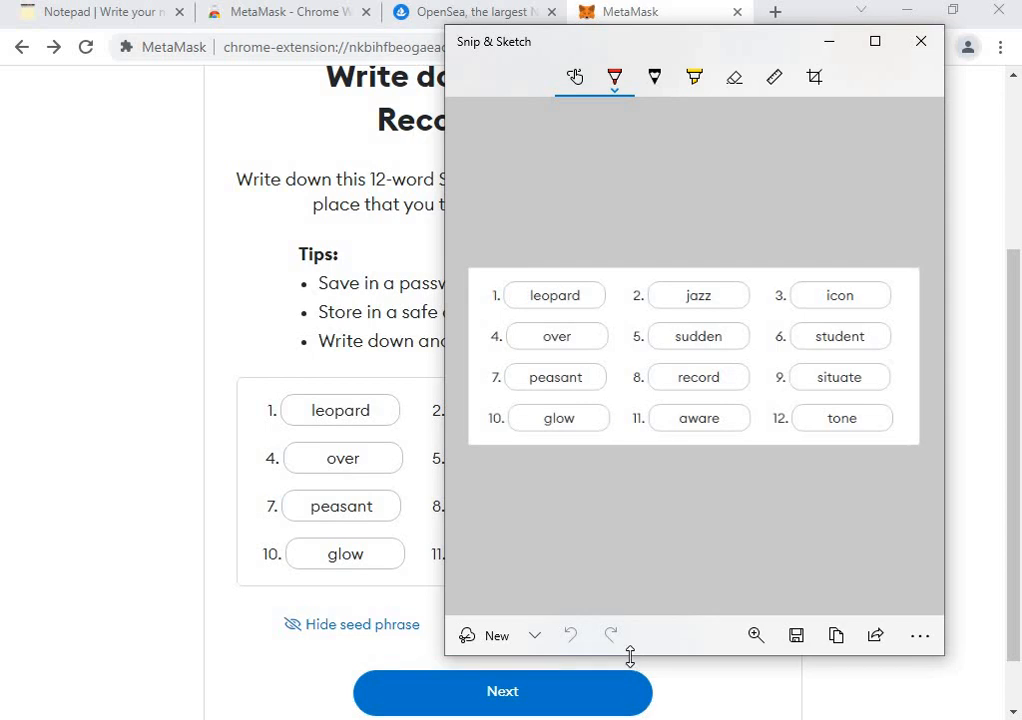
pyautogui.moveTo(611, 659)
pyautogui.mouseDown()
pyautogui.moveTo(671, 481)
pyautogui.moveTo(689, 369)
pyautogui.mouseUp()
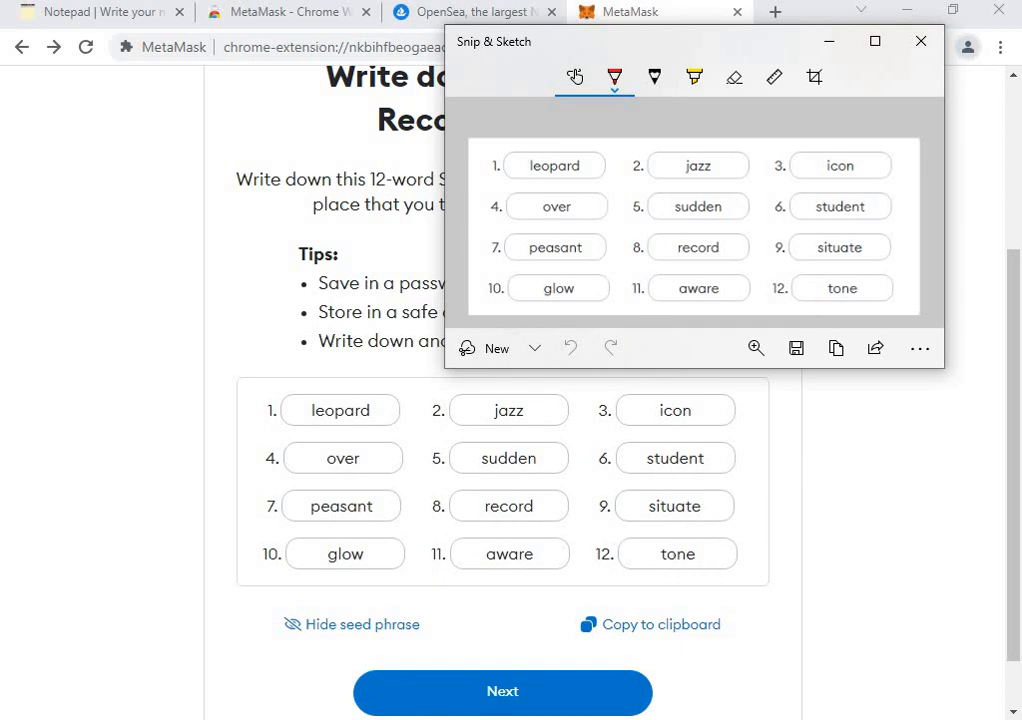
# Close the Notepad note with Don't Save and bring MetaMask's phrase page to the front.
pyautogui.moveTo(490, 650)
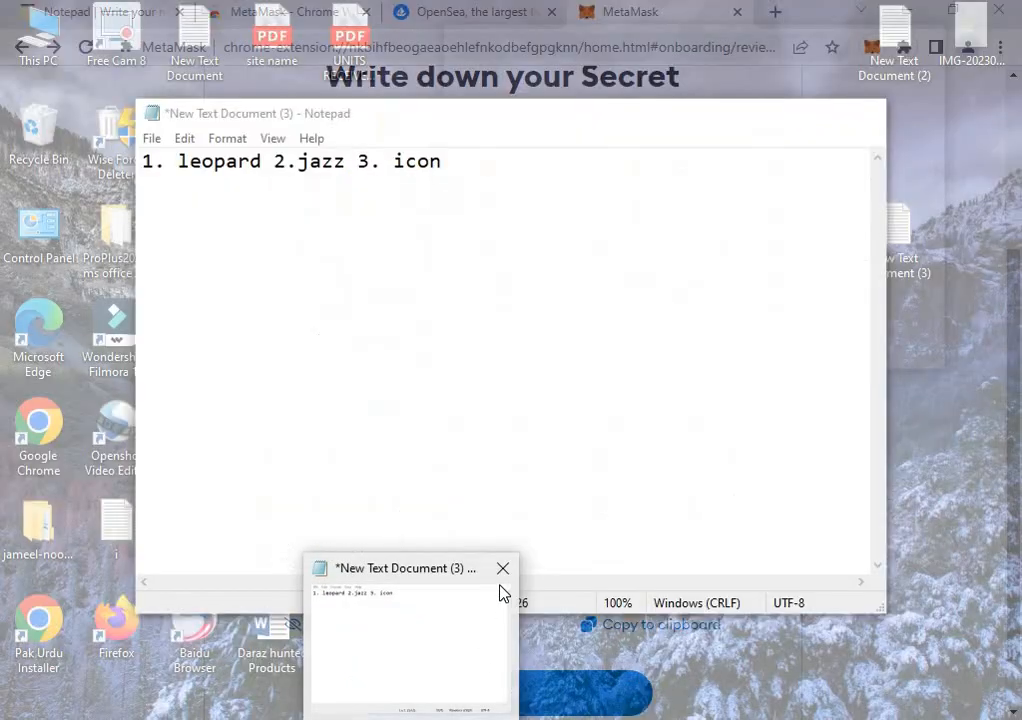
pyautogui.click(500, 598)
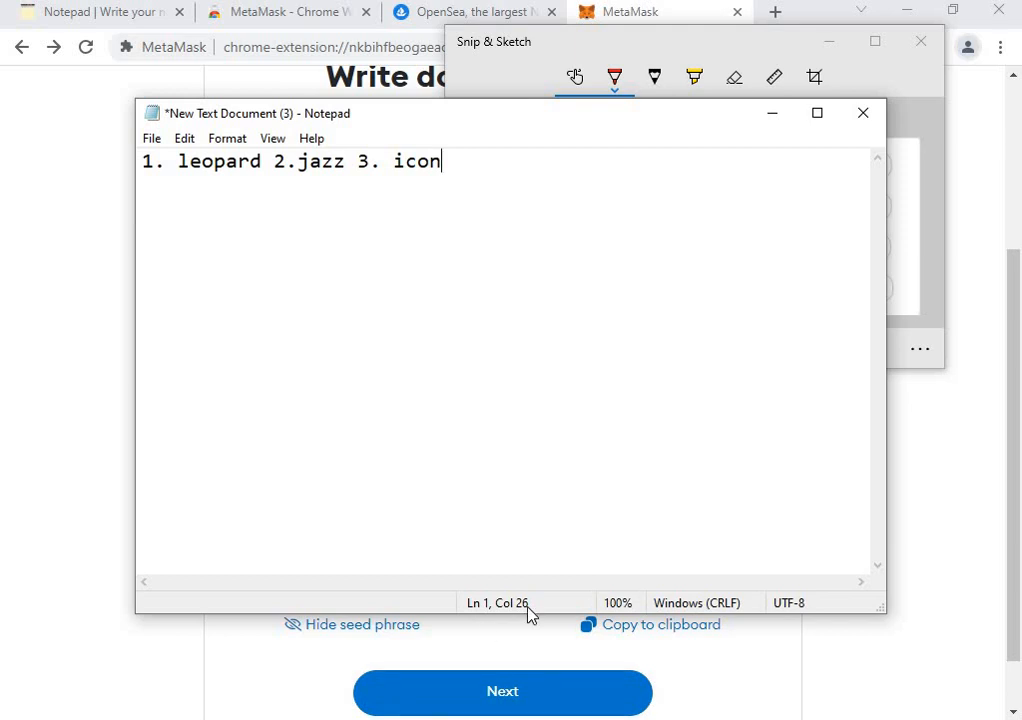
pyautogui.click(863, 113)
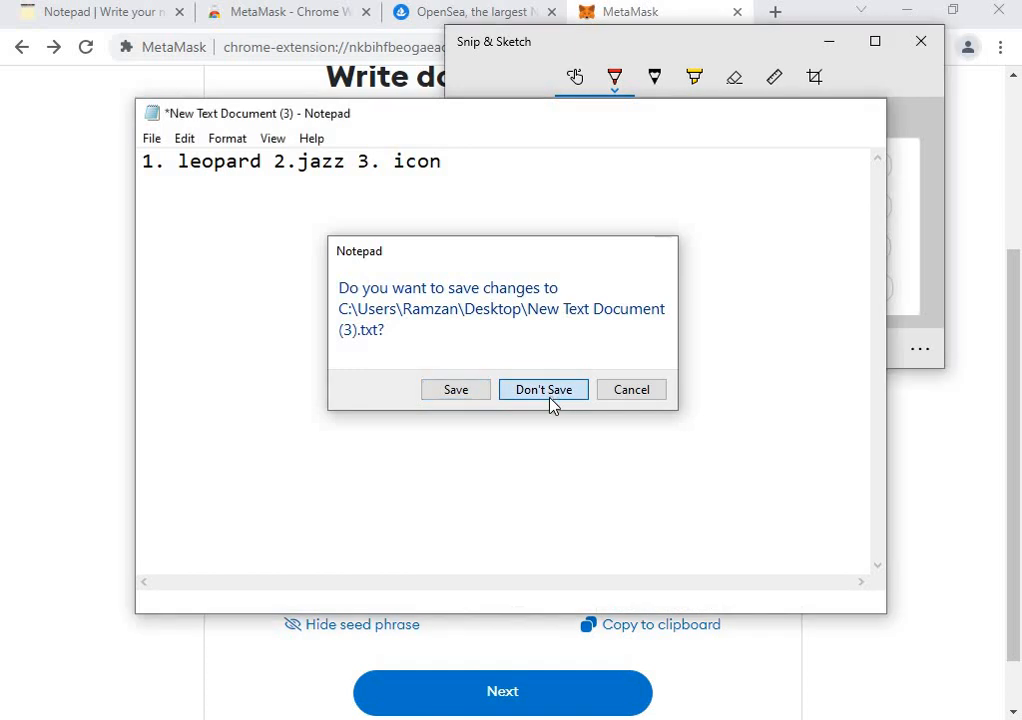
pyautogui.click(550, 404)
pyautogui.click(857, 470)
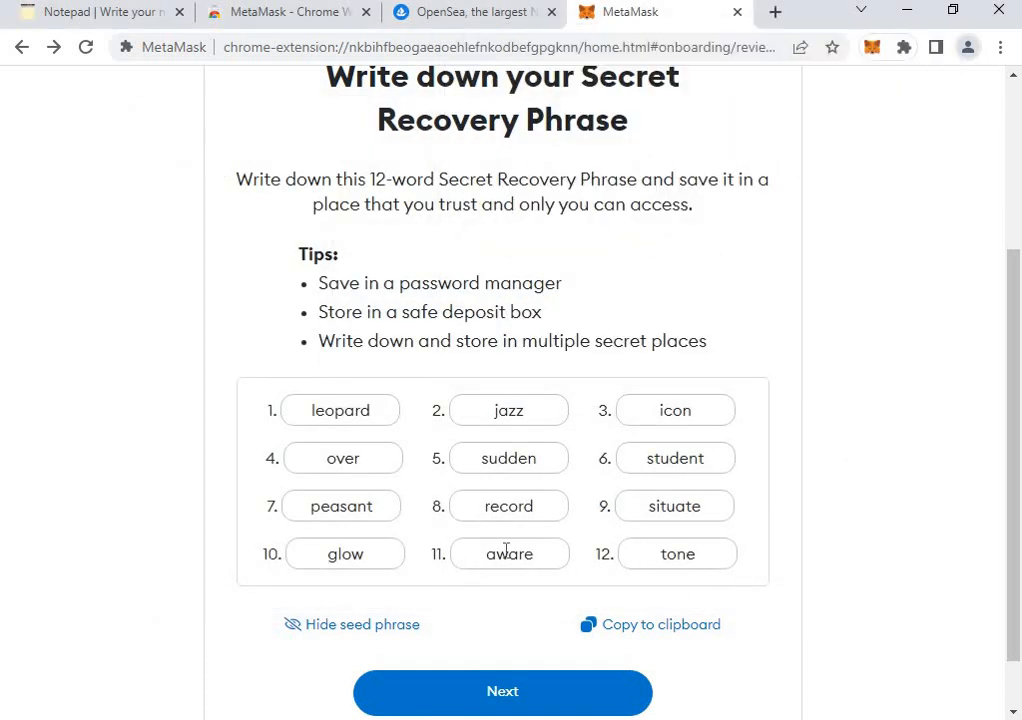
# Using the snip as reference, type the missing recovery words into fields 3, 4 and 8, then confirm.
pyautogui.click(513, 702)
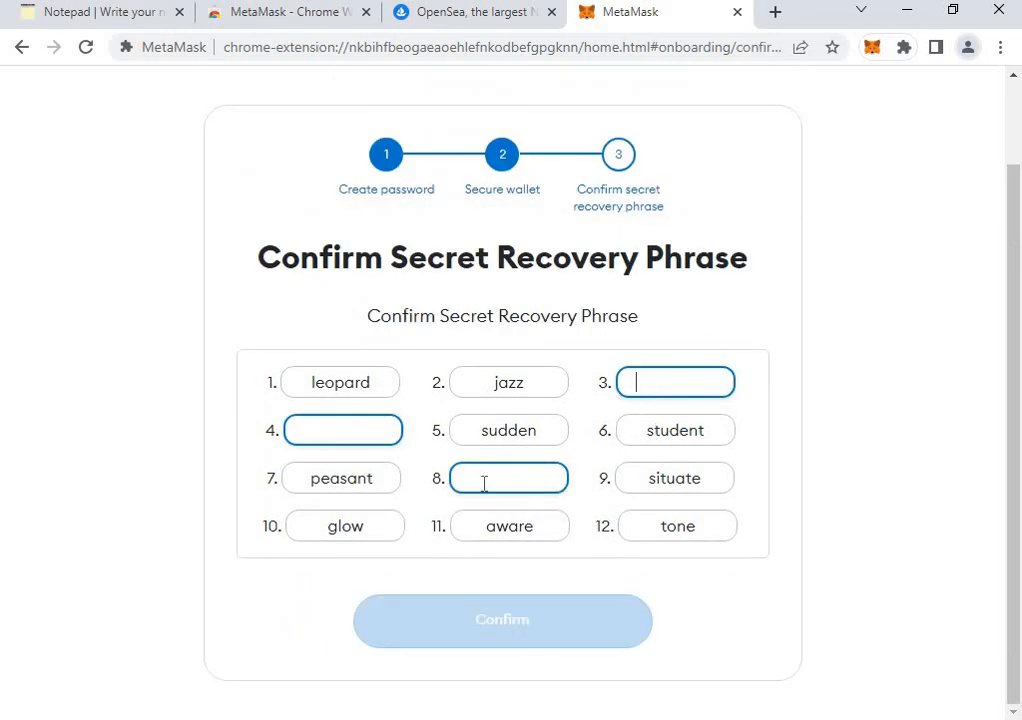
pyautogui.hotkey('alt', 'Tab')
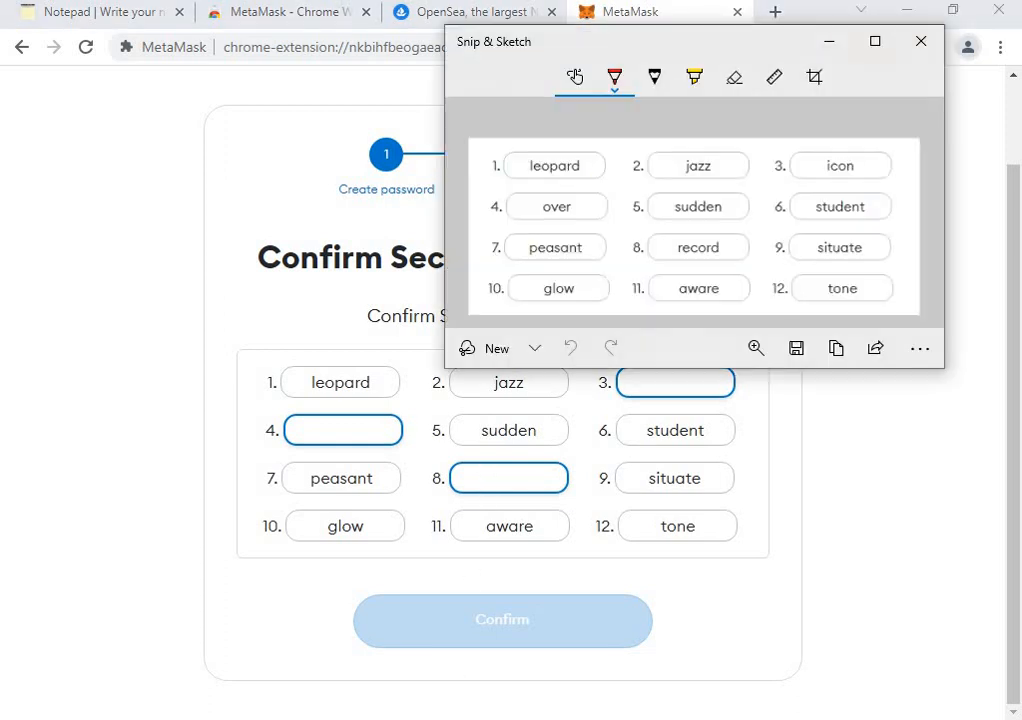
pyautogui.click(697, 378)
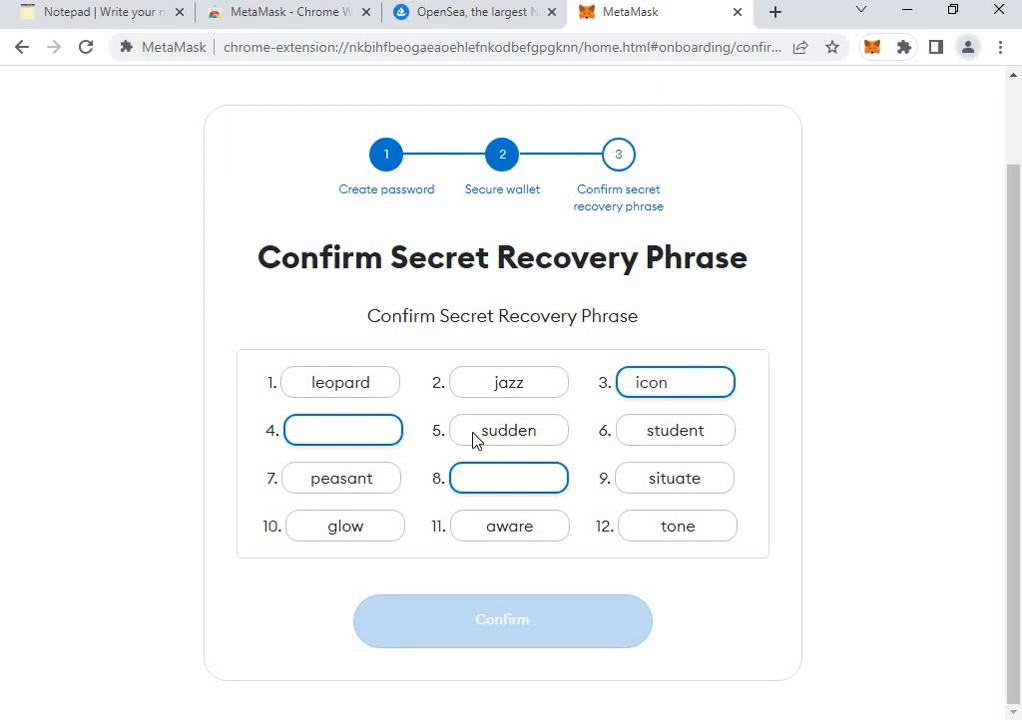
pyautogui.click(378, 424)
pyautogui.hotkey('alt', 'Tab')
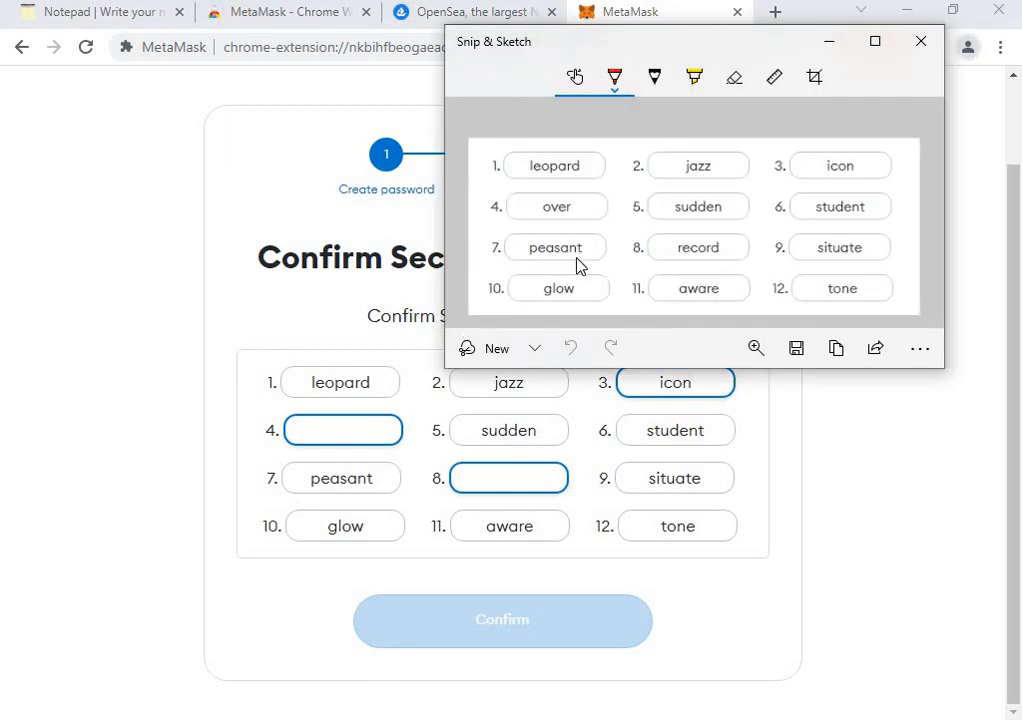
pyautogui.click(359, 430)
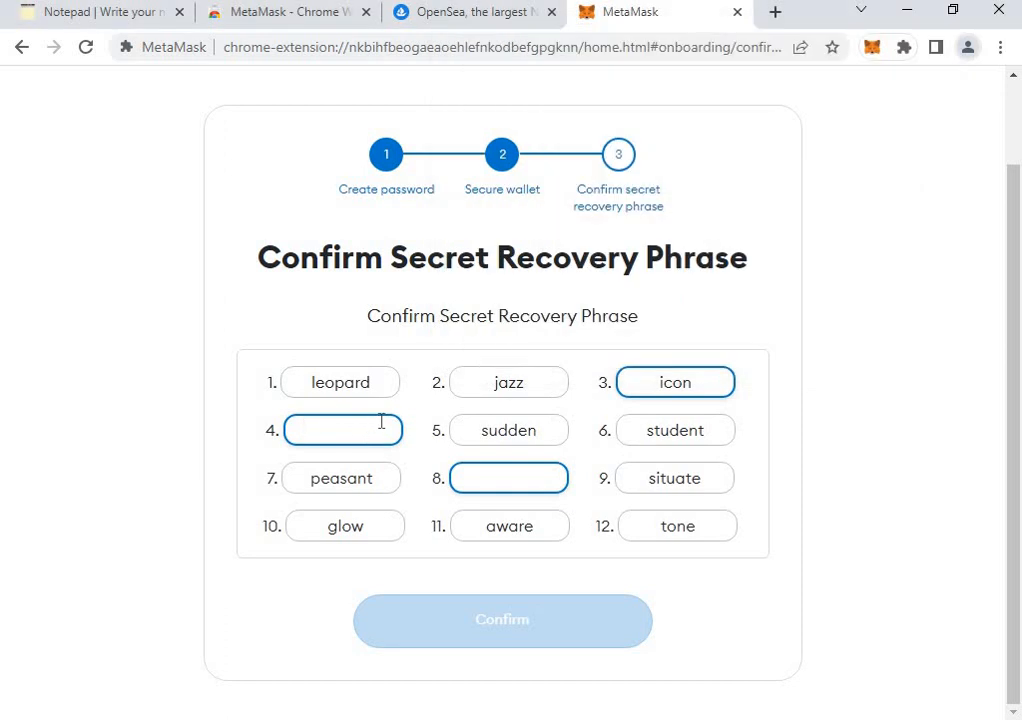
pyautogui.click(517, 490)
pyautogui.hotkey('alt', 'Tab')
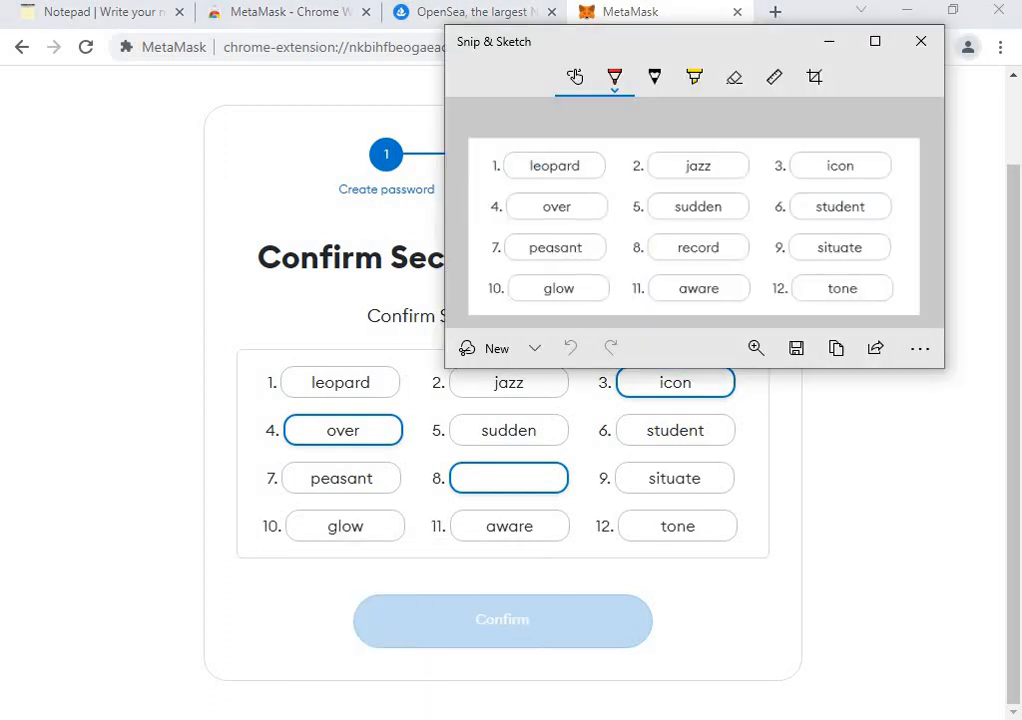
pyautogui.hotkey('alt', 'Tab')
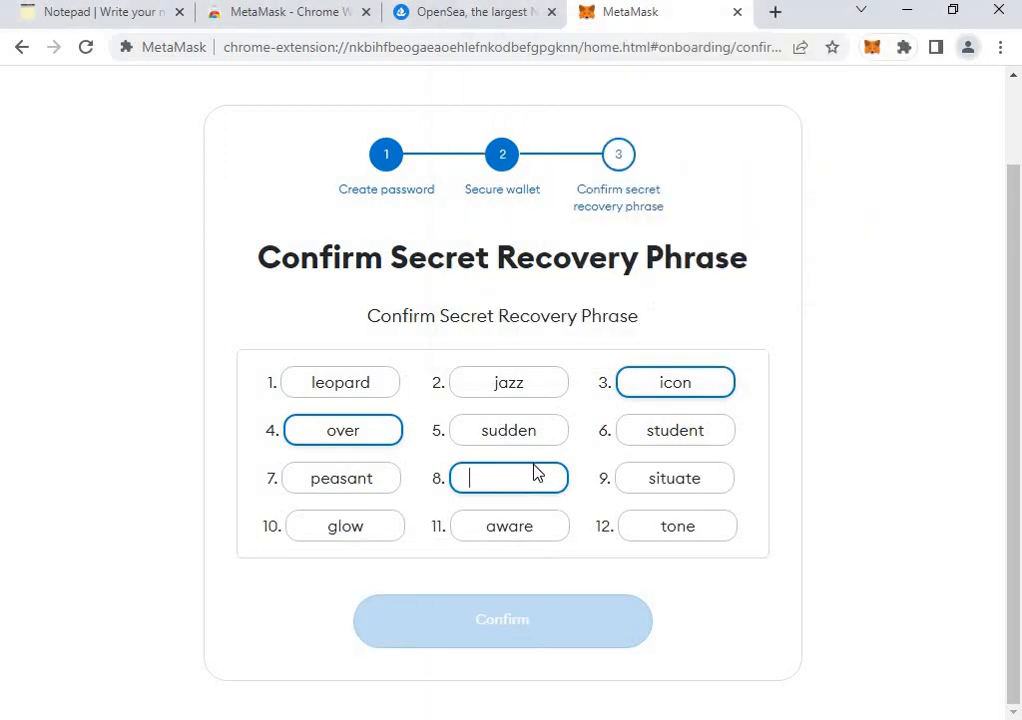
pyautogui.write('record')
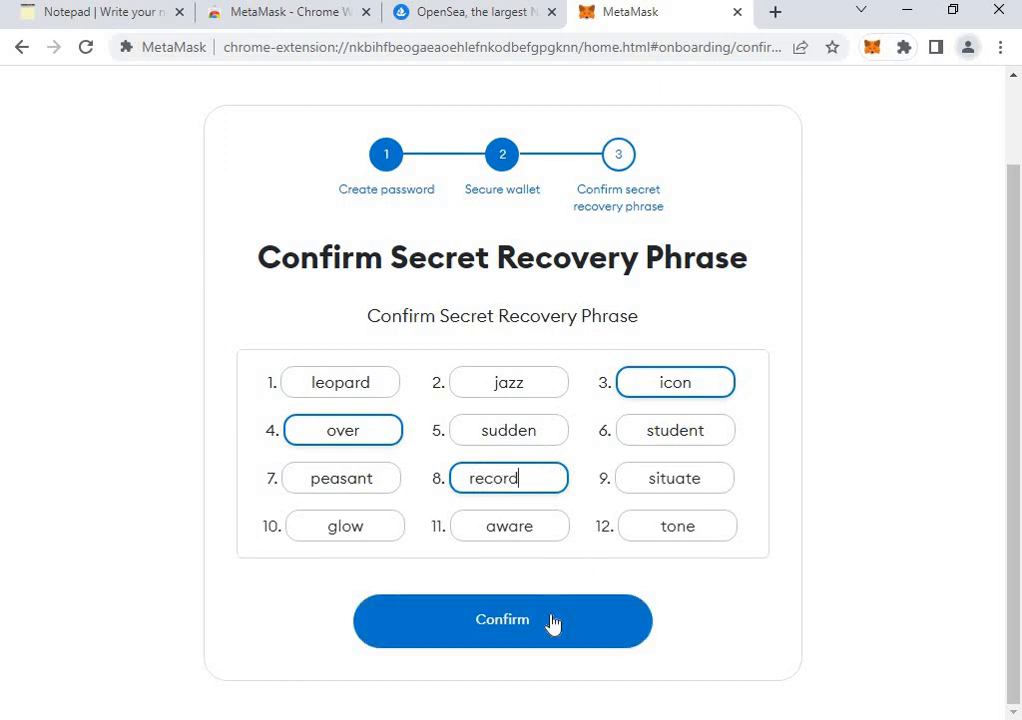
pyautogui.click(554, 605)
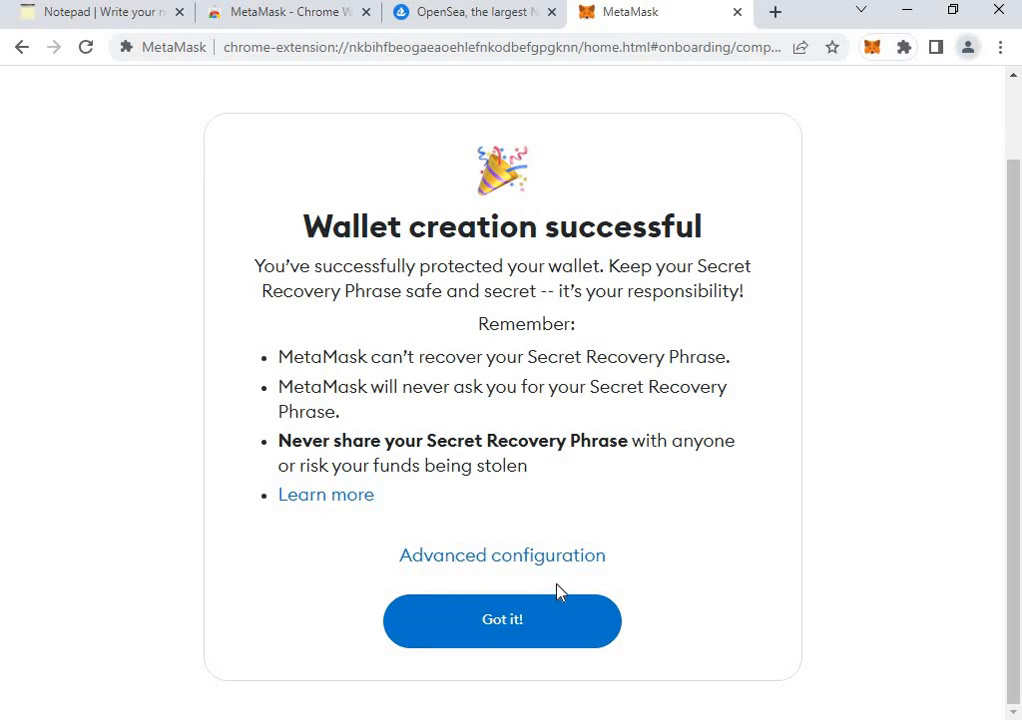
# Complete the MetaMask walkthrough and open the Swaps page, dismissing the Smart Swaps announcement.
pyautogui.click(551, 614)
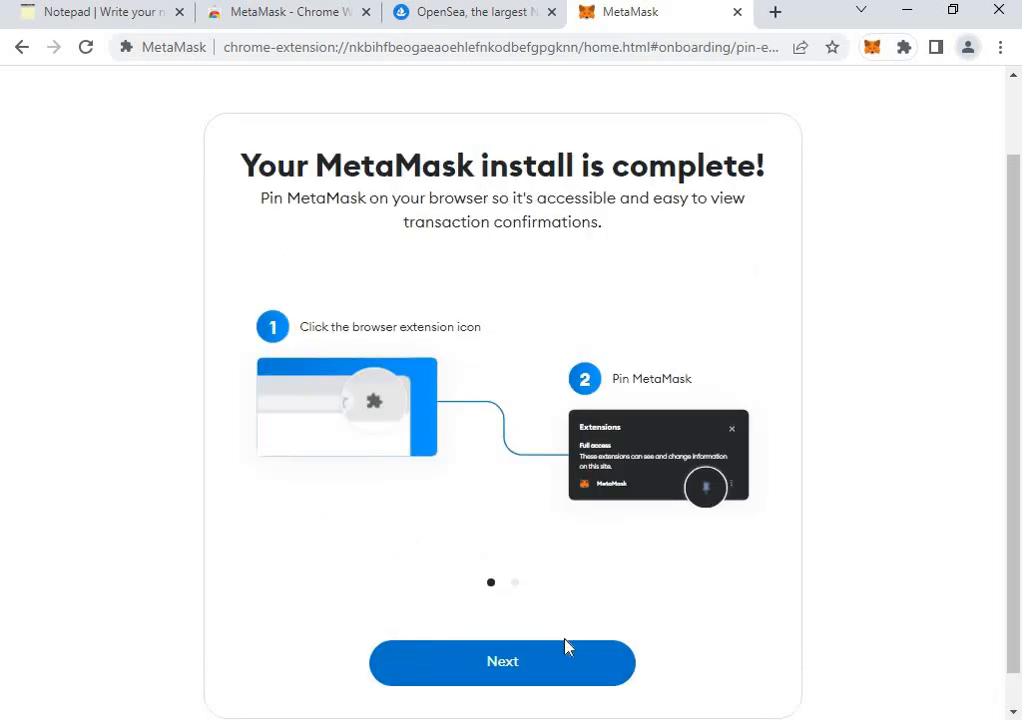
pyautogui.click(564, 669)
pyautogui.click(563, 668)
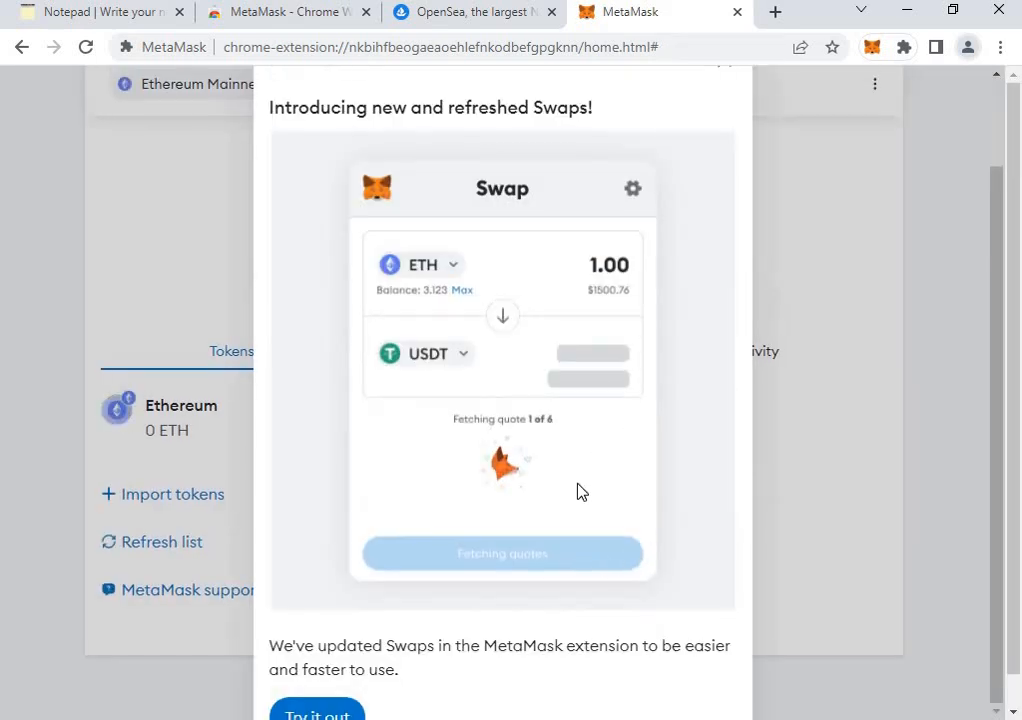
pyautogui.scroll(-1, 480, 590)
pyautogui.click(343, 699)
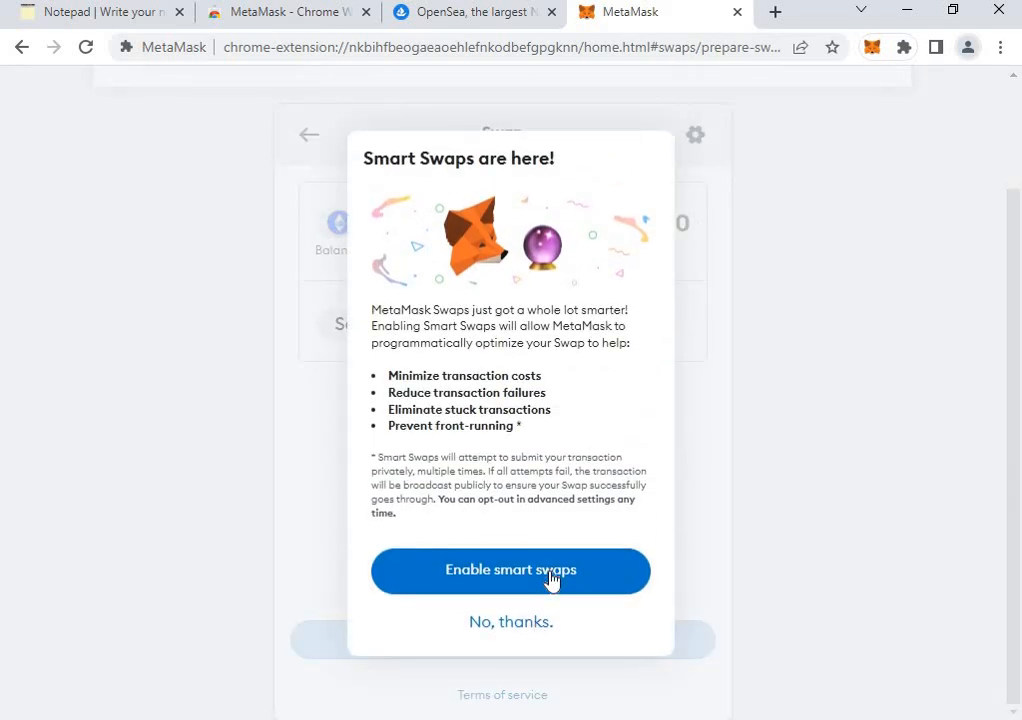
pyautogui.click(511, 622)
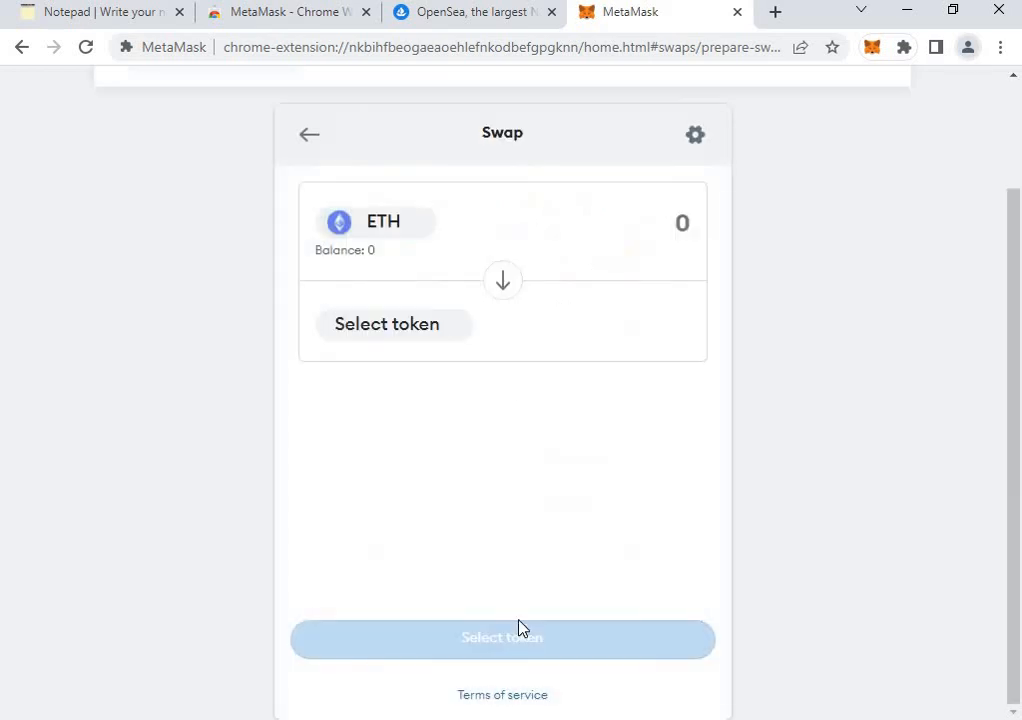
# Close the setup tab, confirm the wallet shows no NFTs and 0 ETH, and return to OpenSea.
pyautogui.click(736, 12)
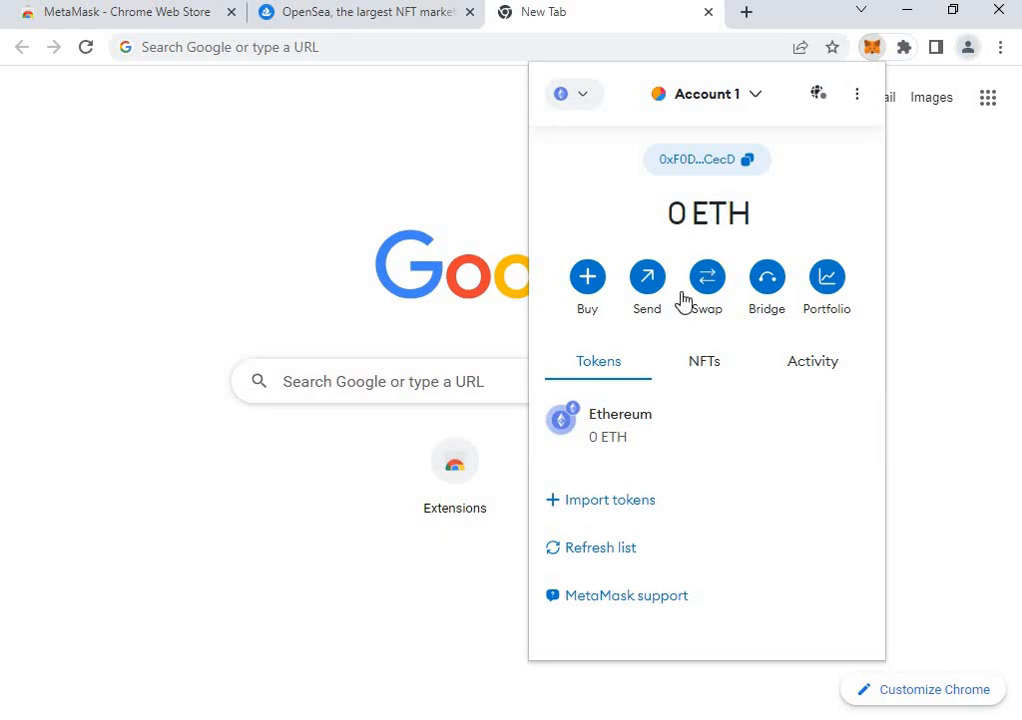
pyautogui.click(706, 370)
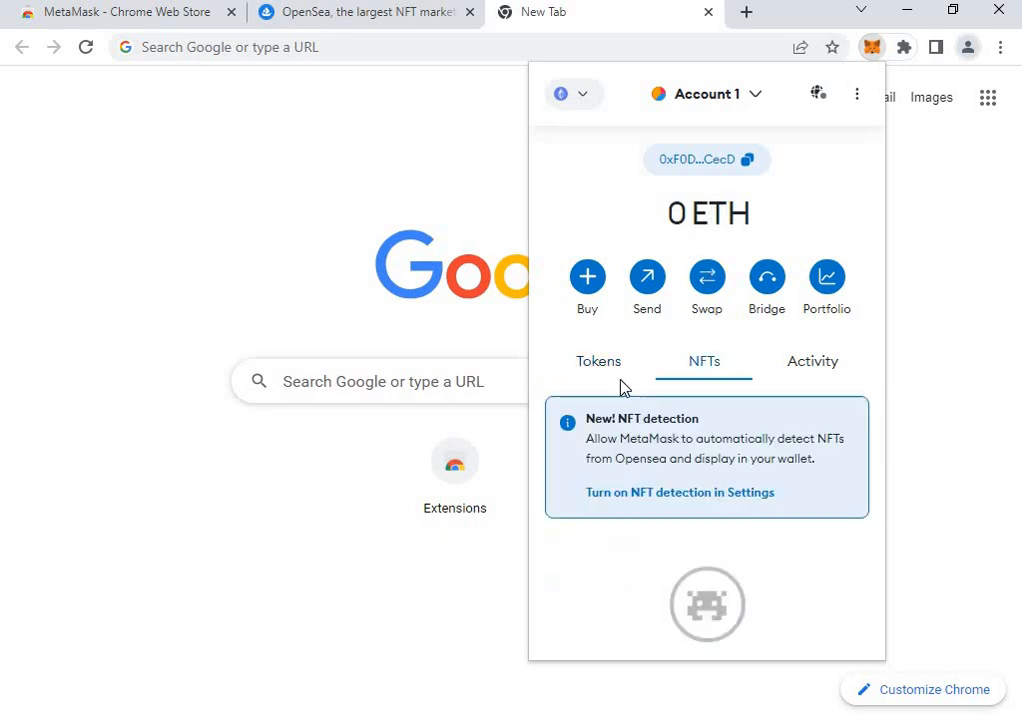
pyautogui.click(605, 368)
pyautogui.click(413, 14)
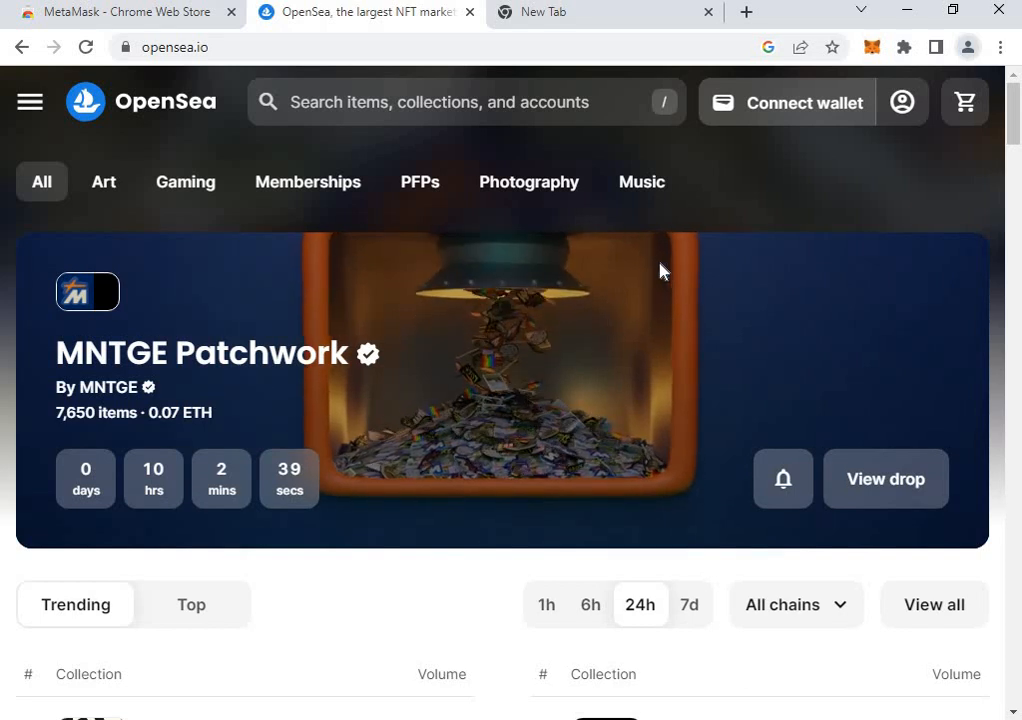
# Start OpenSea's Connect wallet flow with MetaMask, which opens MetaMask's Chrome store listing.
pyautogui.click(787, 103)
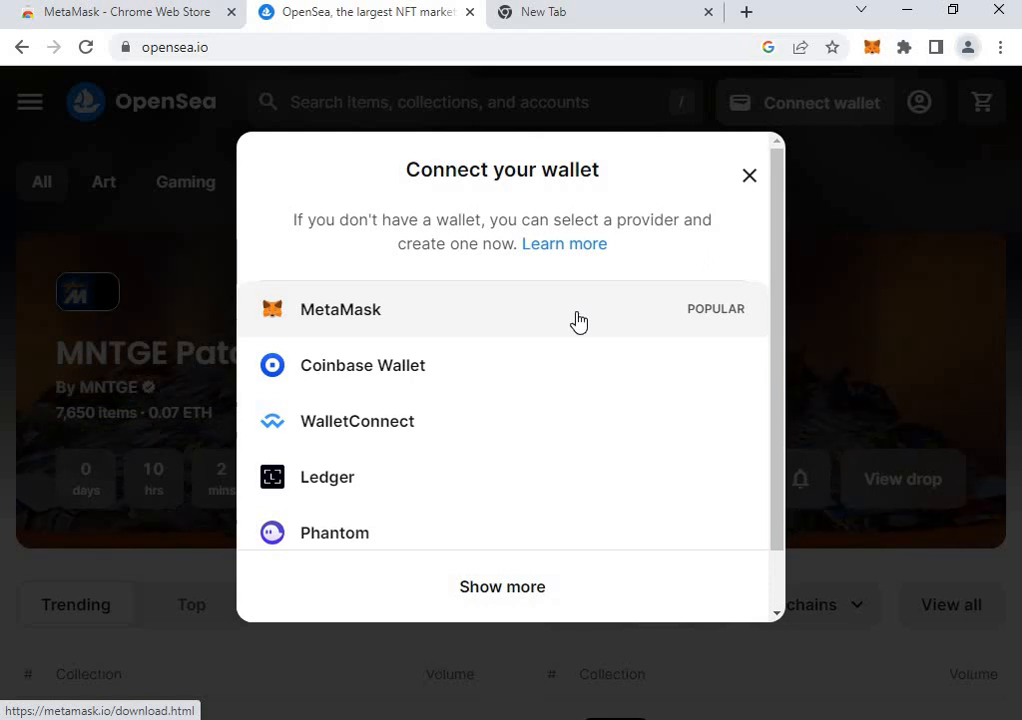
pyautogui.click(666, 303)
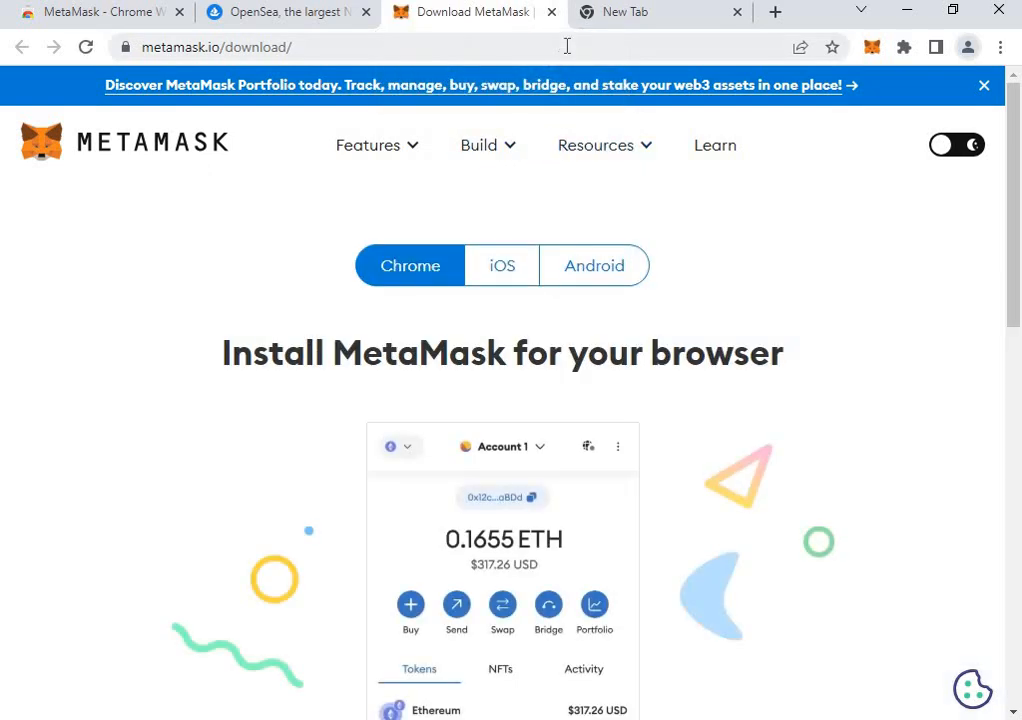
pyautogui.scroll(-5, 463, 661)
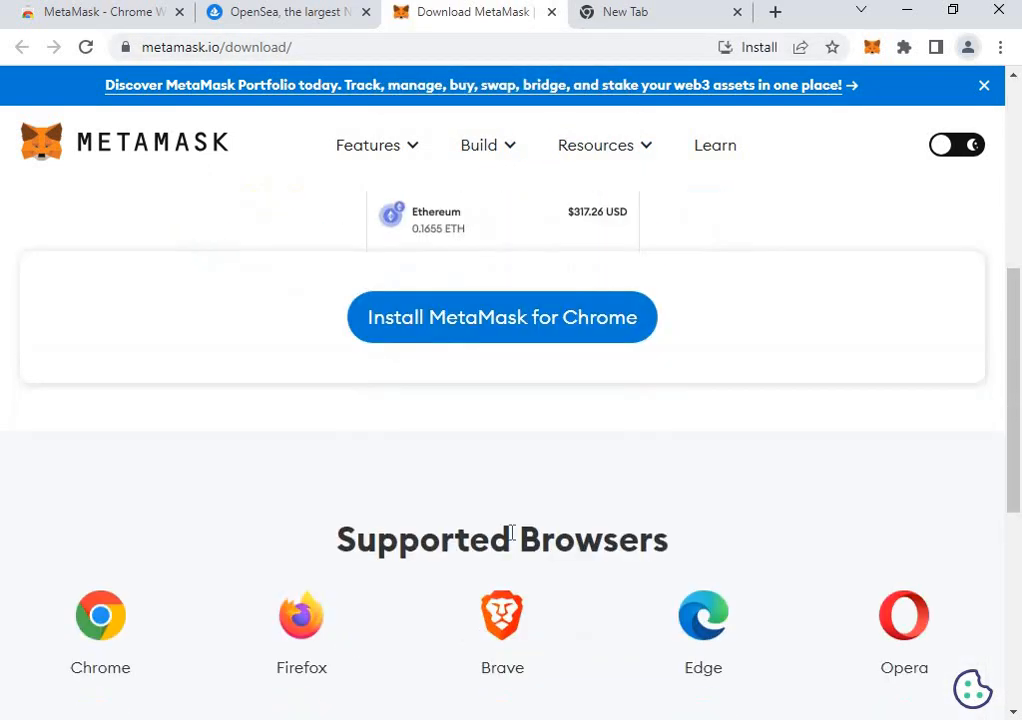
pyautogui.click(513, 326)
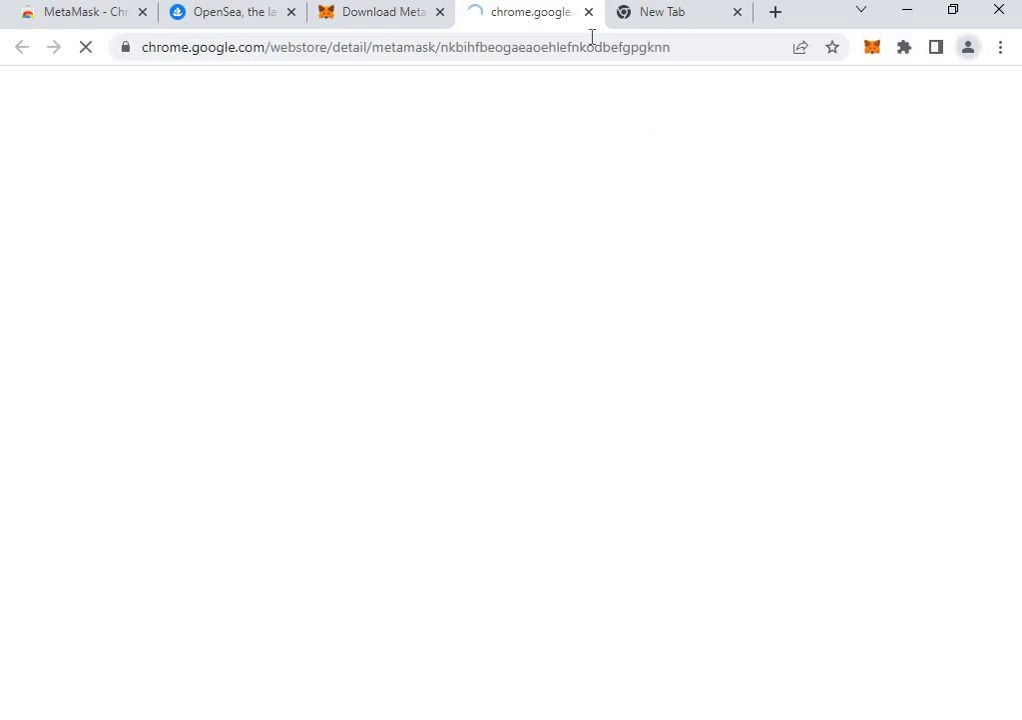
# Close the extra download and store tabs and choose MetaMask again on OpenSea.
pyautogui.click(440, 12)
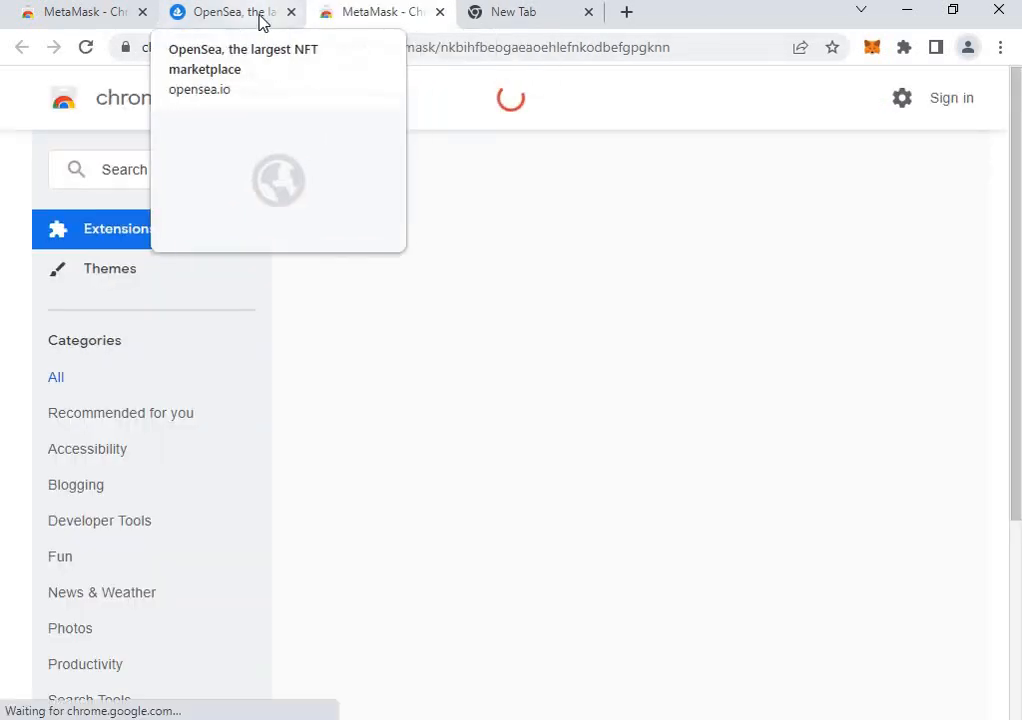
pyautogui.click(261, 20)
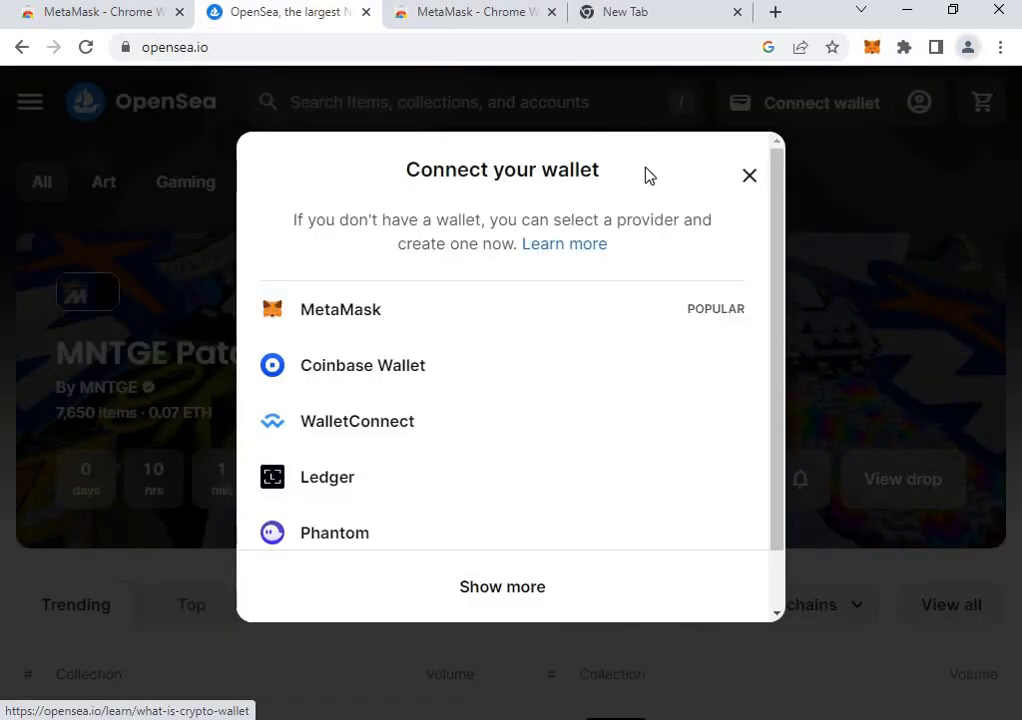
pyautogui.click(347, 315)
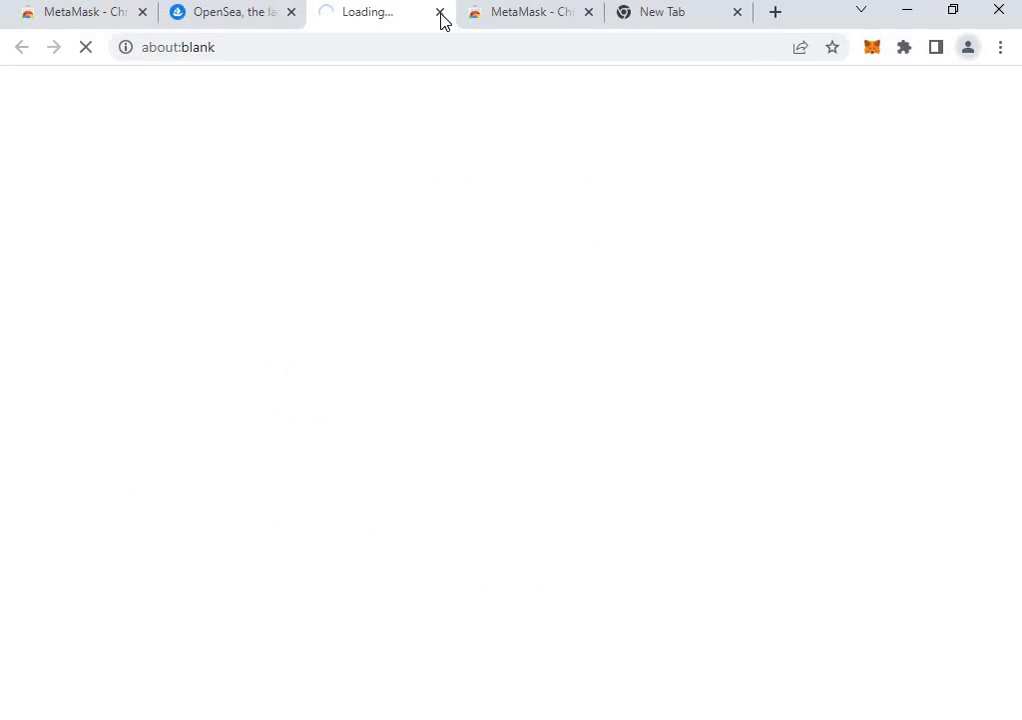
pyautogui.click(440, 13)
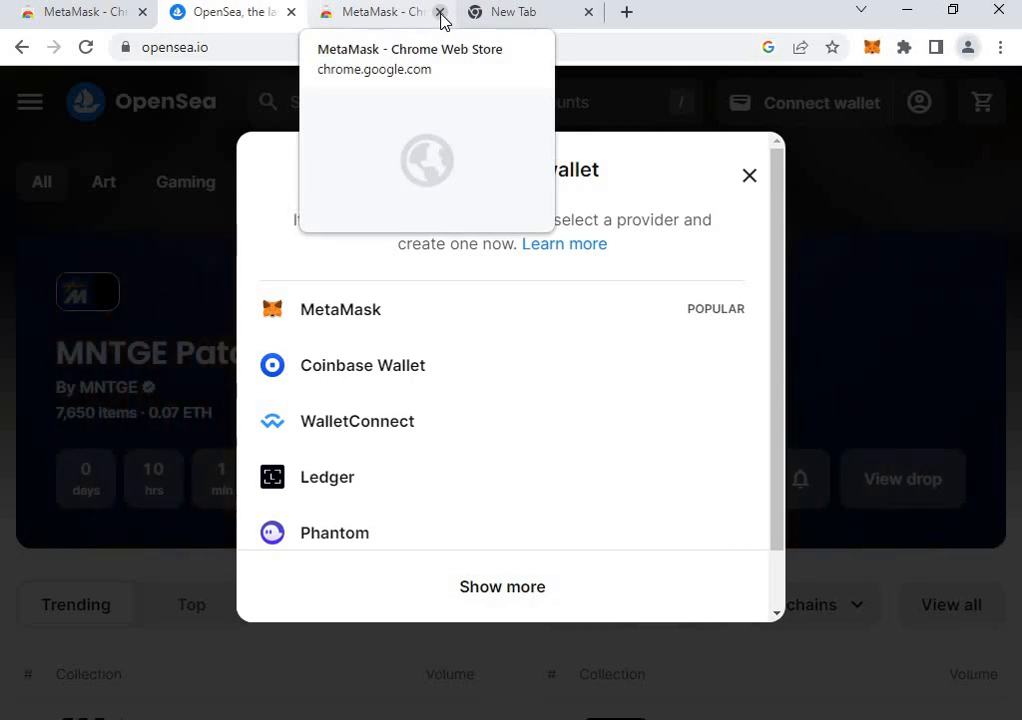
pyautogui.click(440, 13)
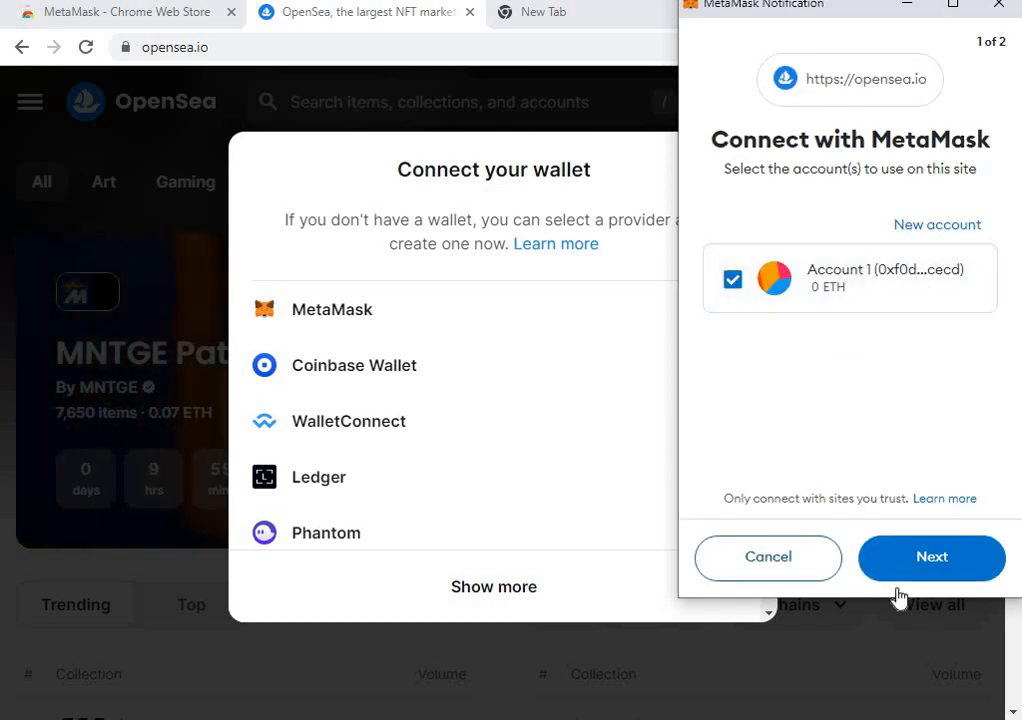
# Keep Account 1 selected for opensea.io and continue to the permission step.
pyautogui.click(968, 562)
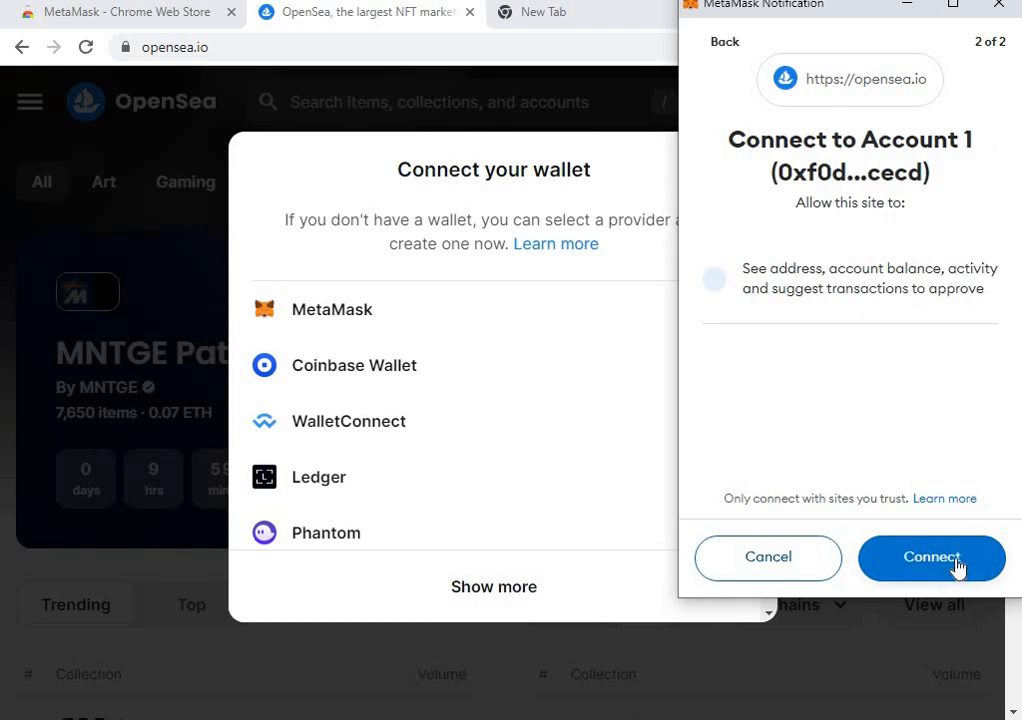
# Grant opensea.io access to Account 1, then confirm Account 1 again when the request reappears.
pyautogui.click(957, 565)
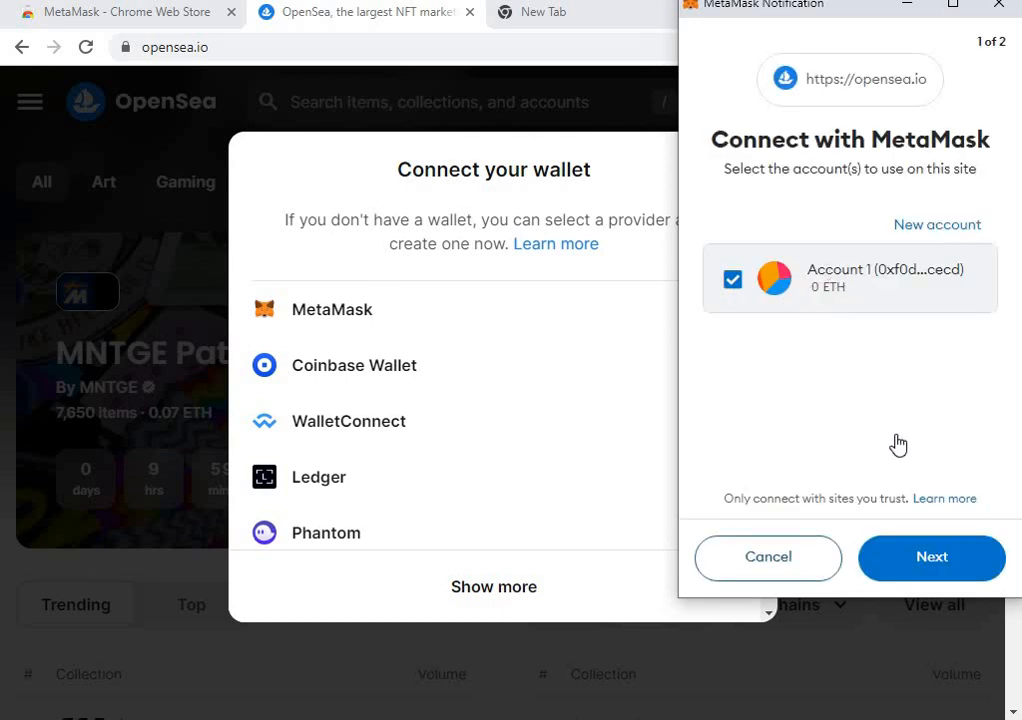
pyautogui.click(937, 562)
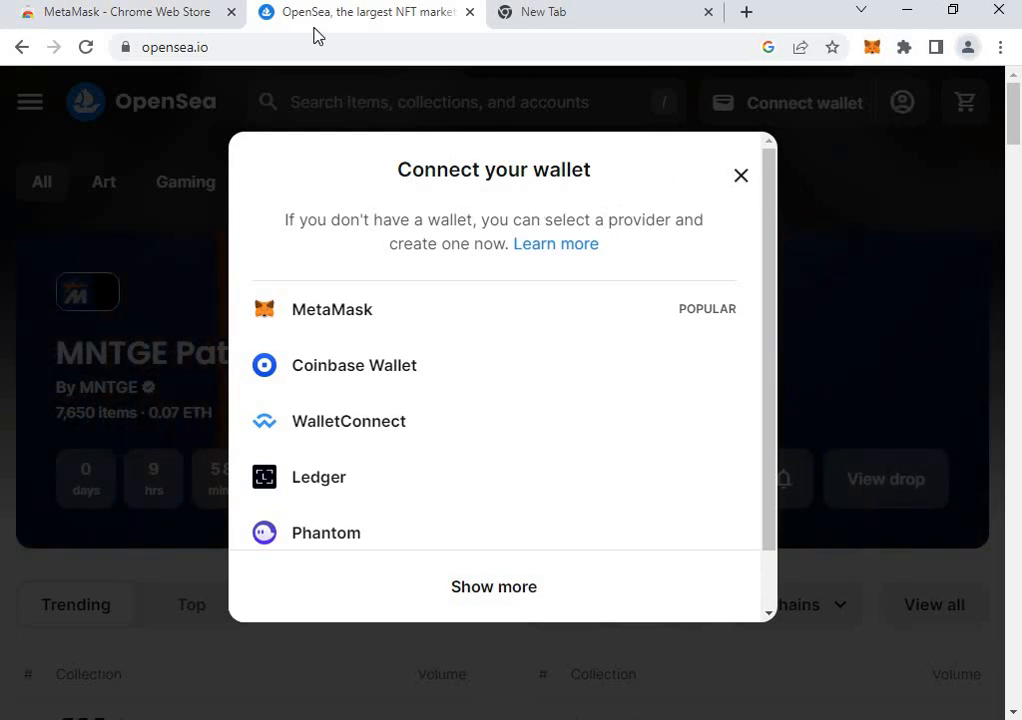
# Reload the stuck OpenSea marketplace page.
pyautogui.click(85, 47)
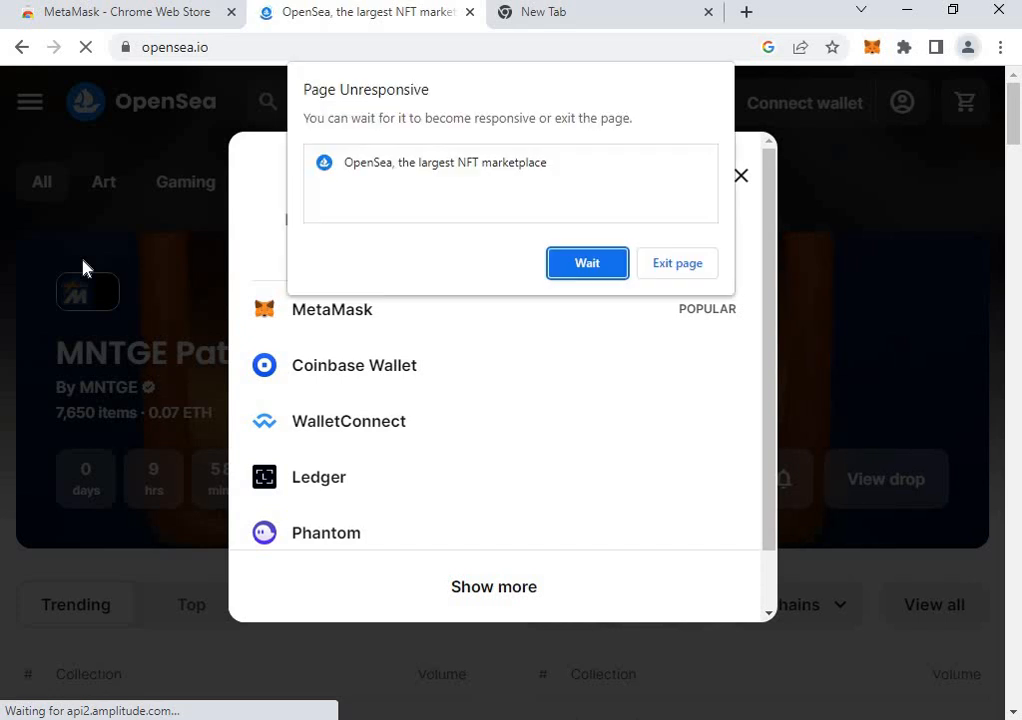
pyautogui.click(606, 269)
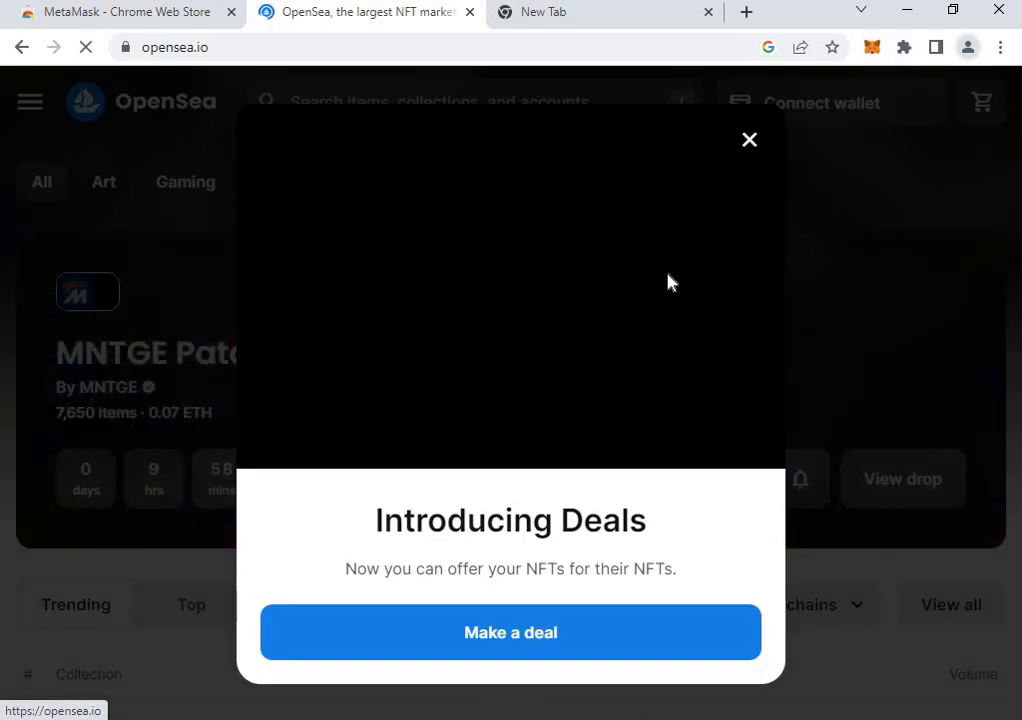
# Close the 'Introducing Deals' pop-up to reveal the signed-in marketplace with 0 ETH.
pyautogui.click(749, 141)
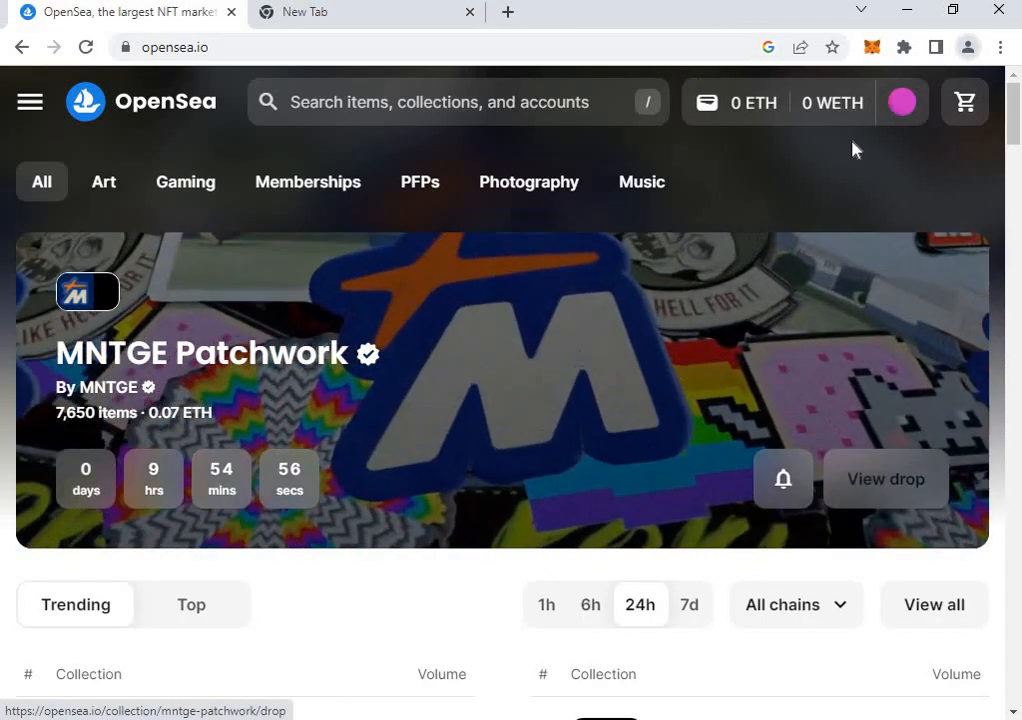
pyautogui.moveTo(903, 104)
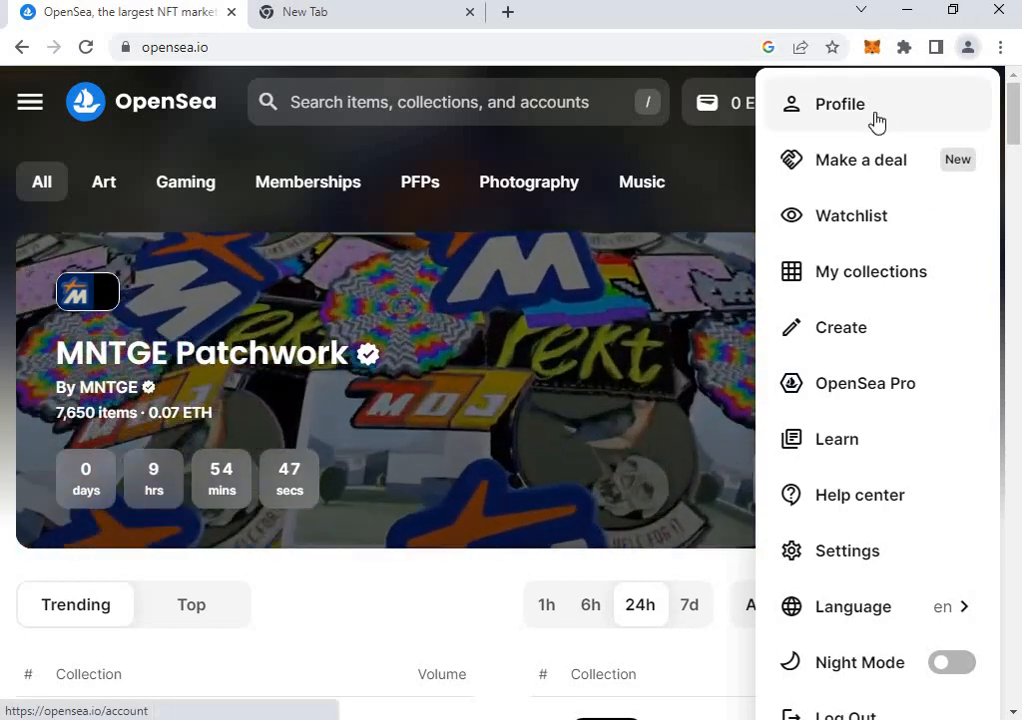
# Open the wallet's Unnamed profile page and its more-options menu.
pyautogui.click(876, 121)
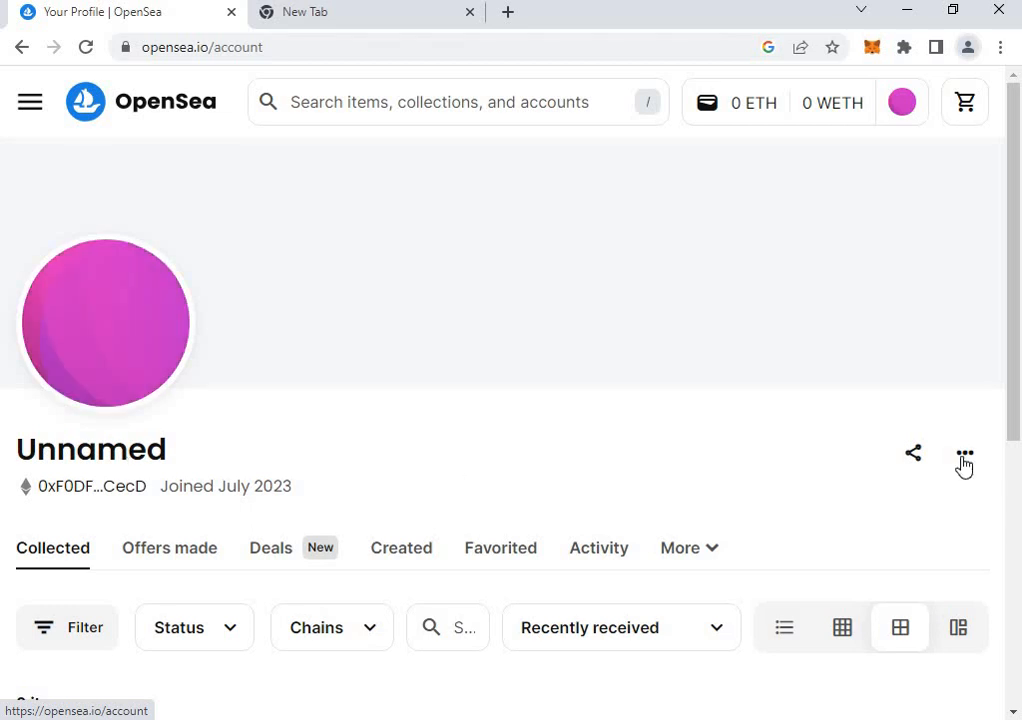
pyautogui.click(962, 458)
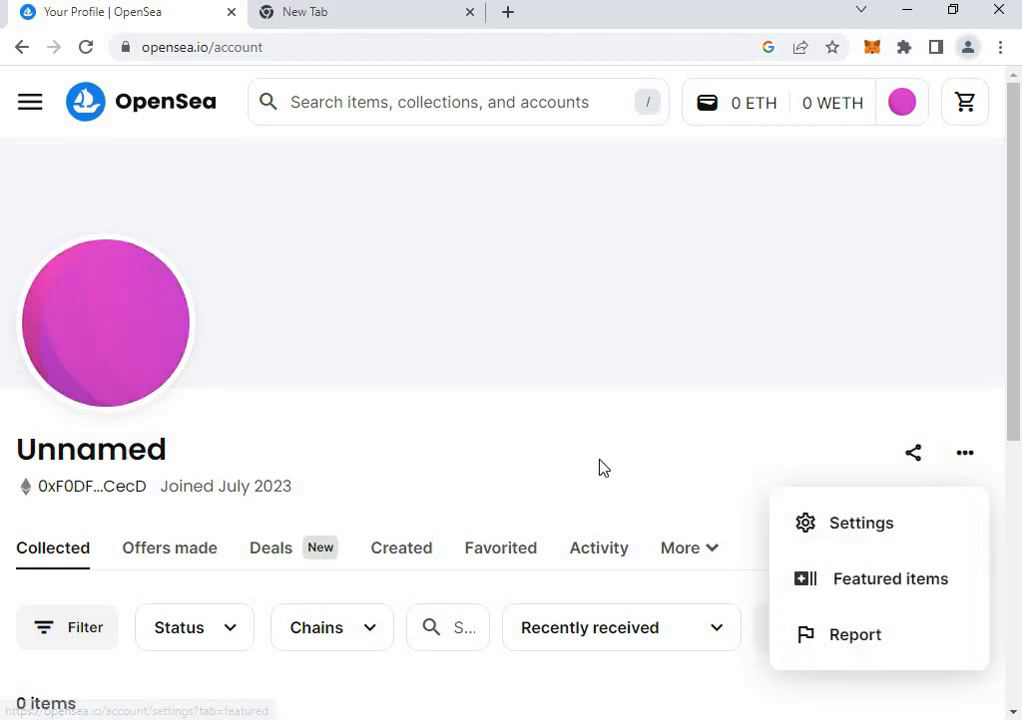
# In profile settings, enter a username and alter its ending until it's no longer taken.
pyautogui.click(822, 525)
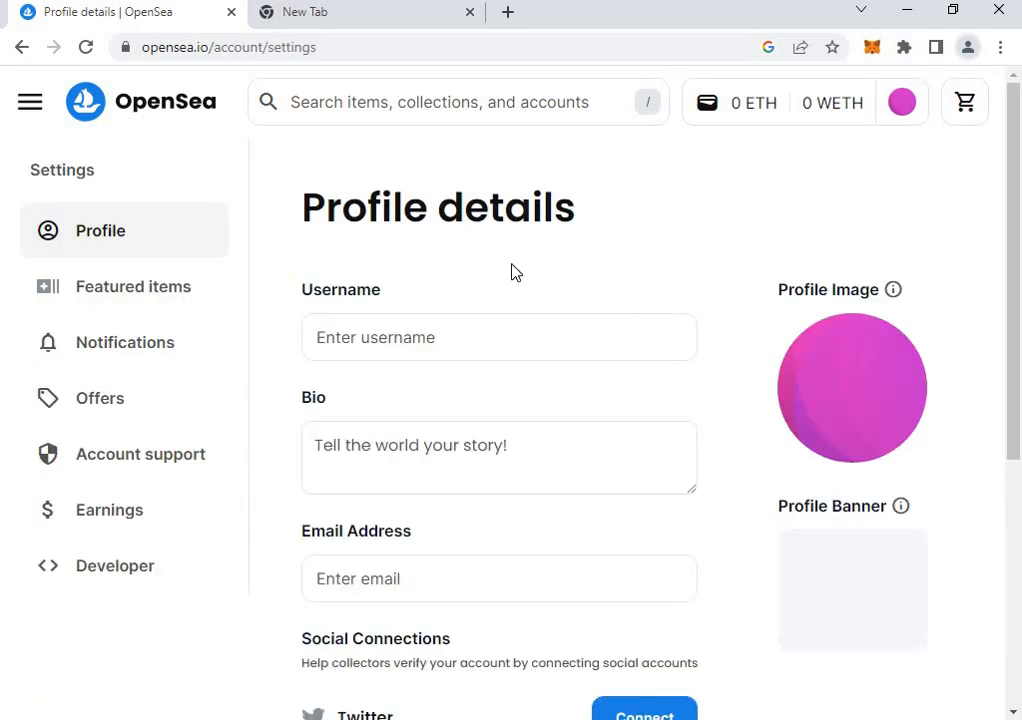
pyautogui.click(490, 340)
pyautogui.write('ali')
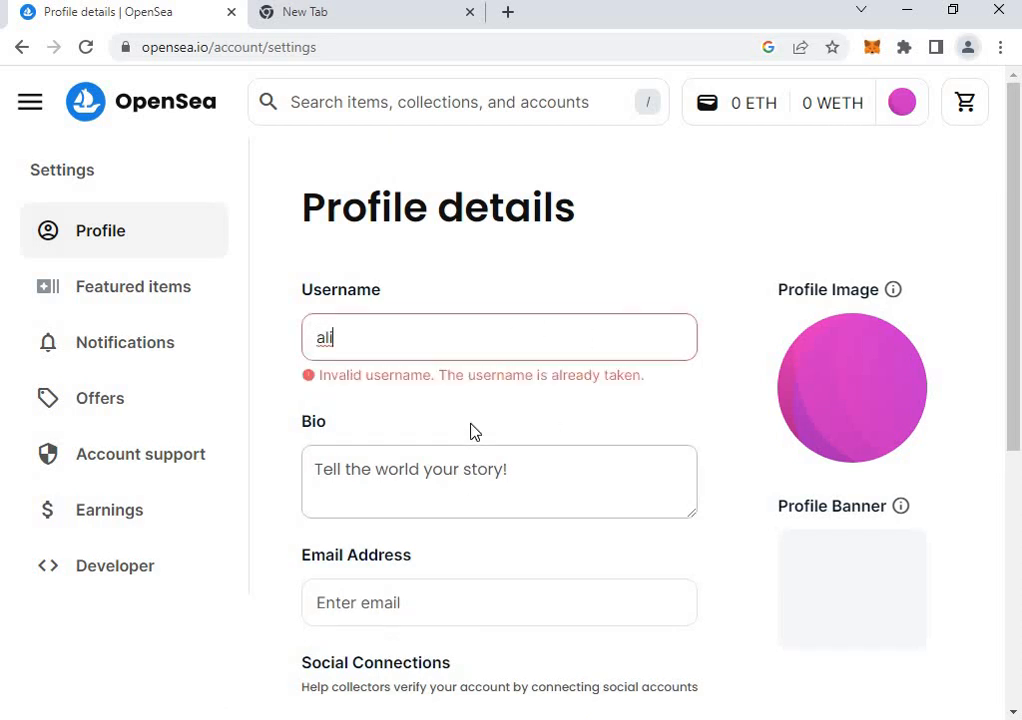
pyautogui.write('12')
pyautogui.write('3')
pyautogui.write('4')
pyautogui.write('5')
pyautogui.press('BackSpace')
pyautogui.press('BackSpace')
pyautogui.press('BackSpace')
pyautogui.press('BackSpace')
pyautogui.write('43')
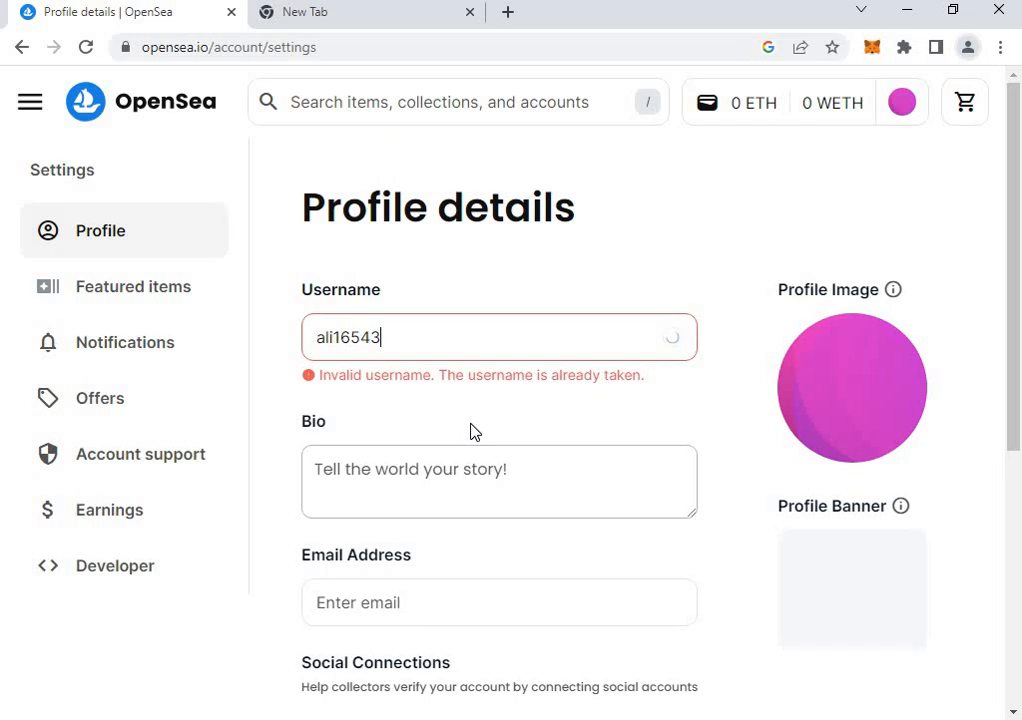
# Save the profile details, getting the 'Profile successfully updated' confirmation.
pyautogui.click(417, 458)
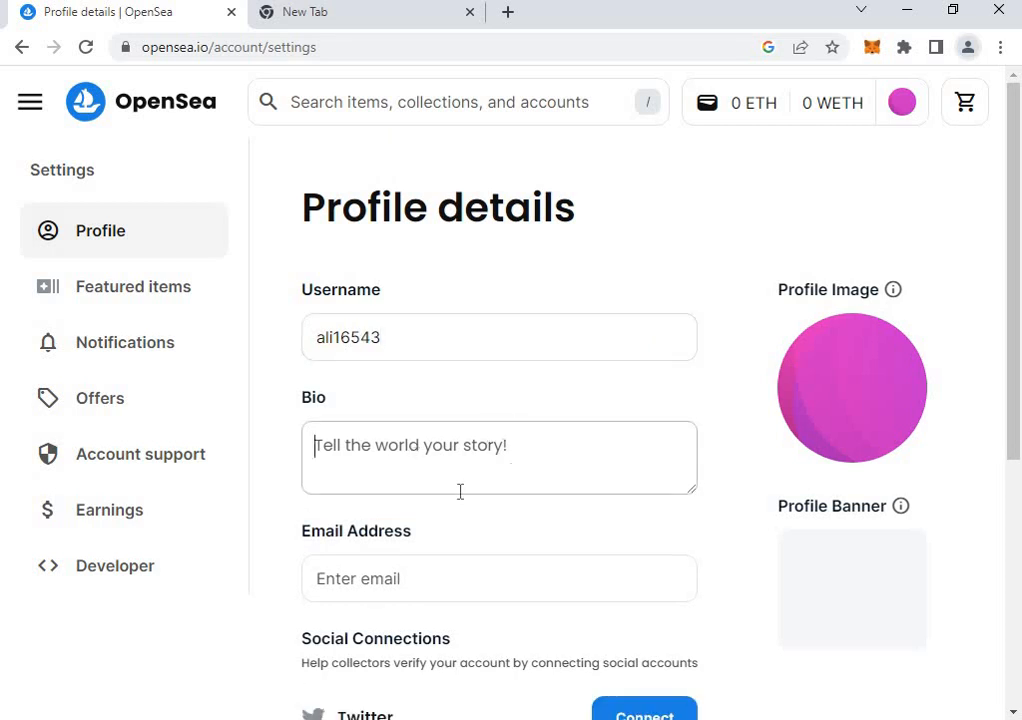
pyautogui.scroll(-2, 458, 490)
pyautogui.scroll(-2, 510, 370)
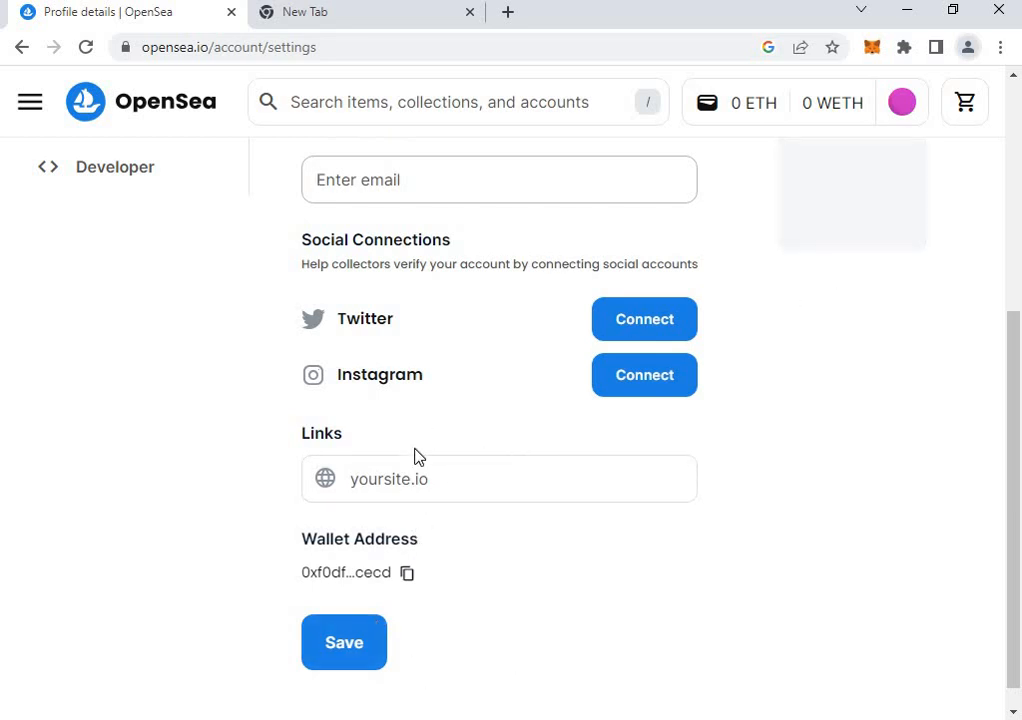
pyautogui.scroll(-1, 411, 614)
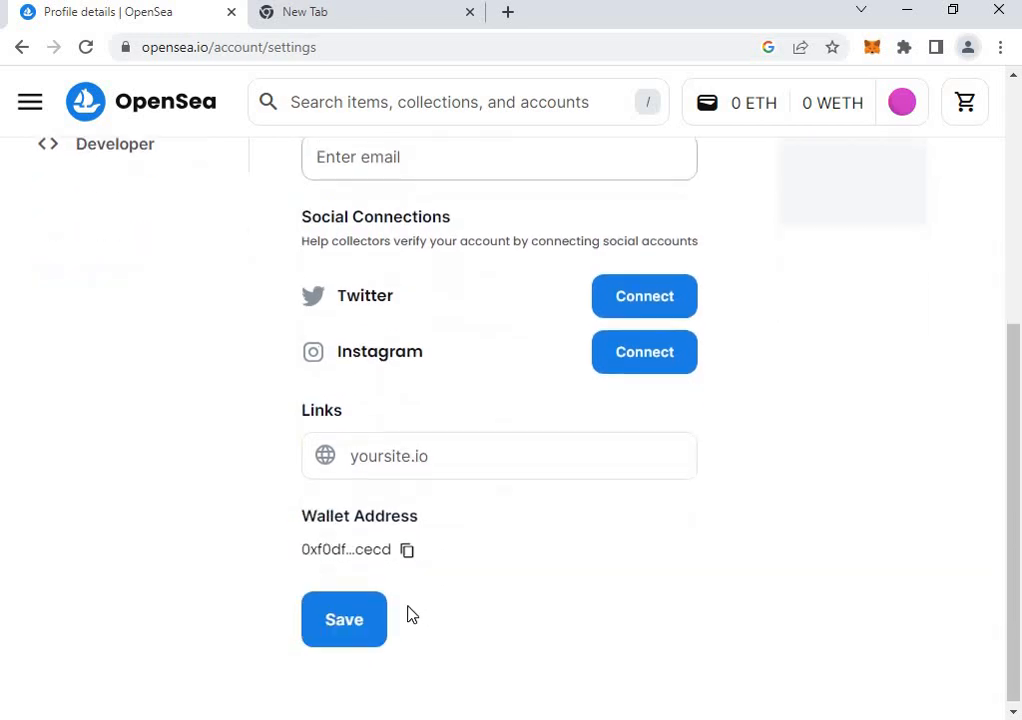
pyautogui.click(358, 642)
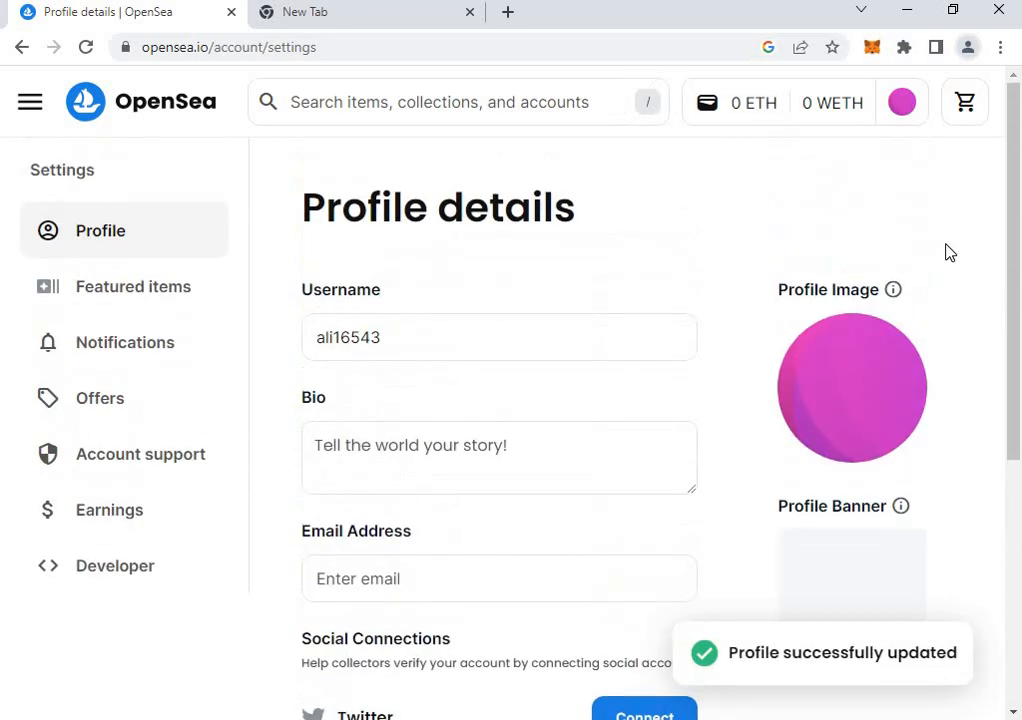
pyautogui.click(902, 106)
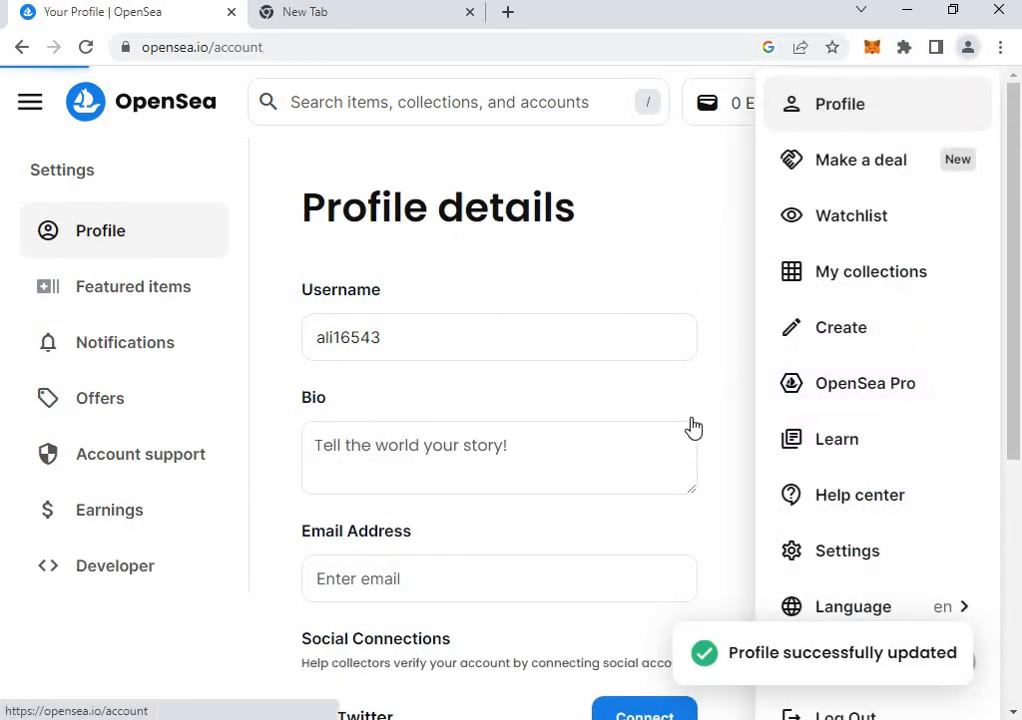
# Scroll through the renamed profile page, then start creating a new item from the avatar menu.
pyautogui.scroll(-3, 450, 635)
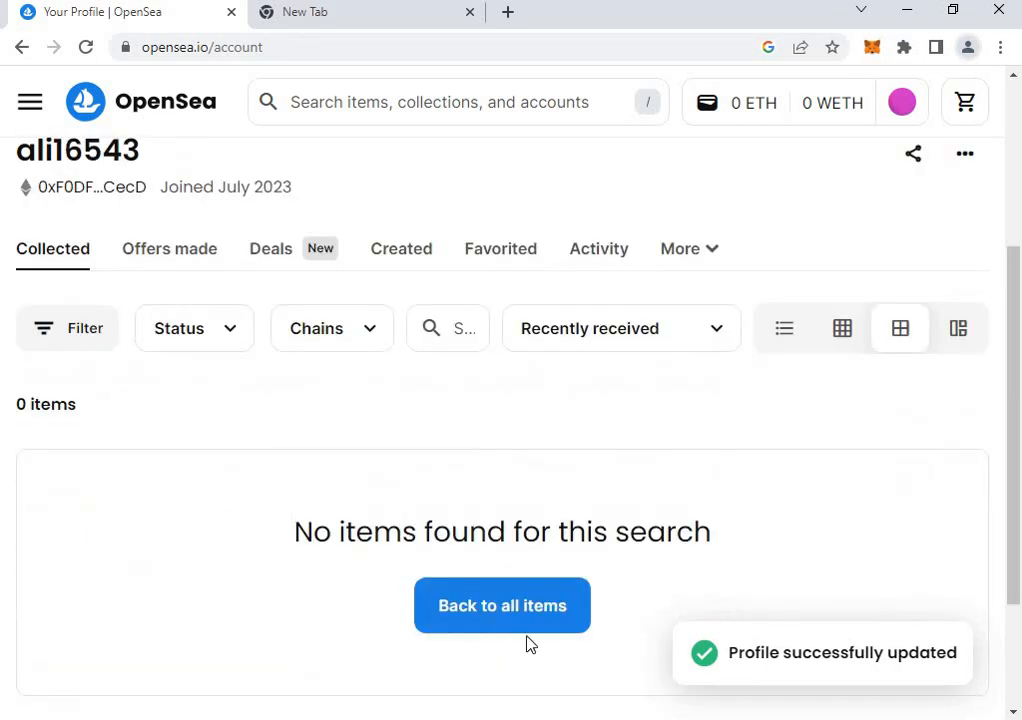
pyautogui.scroll(-2, 530, 645)
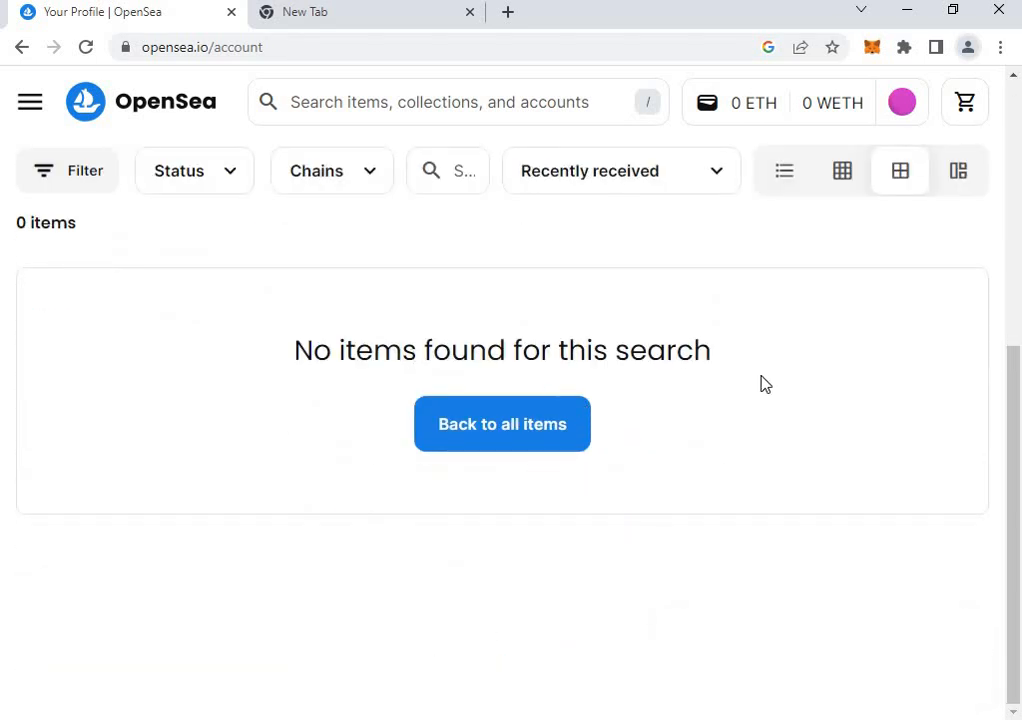
pyautogui.scroll(5, 481, 338)
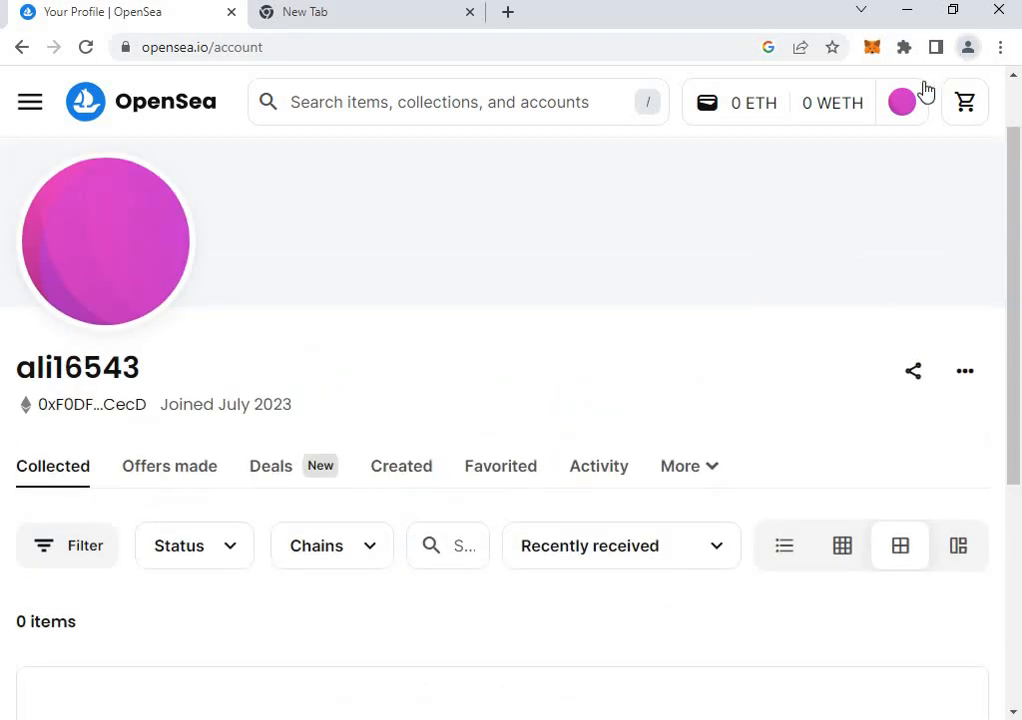
pyautogui.moveTo(903, 108)
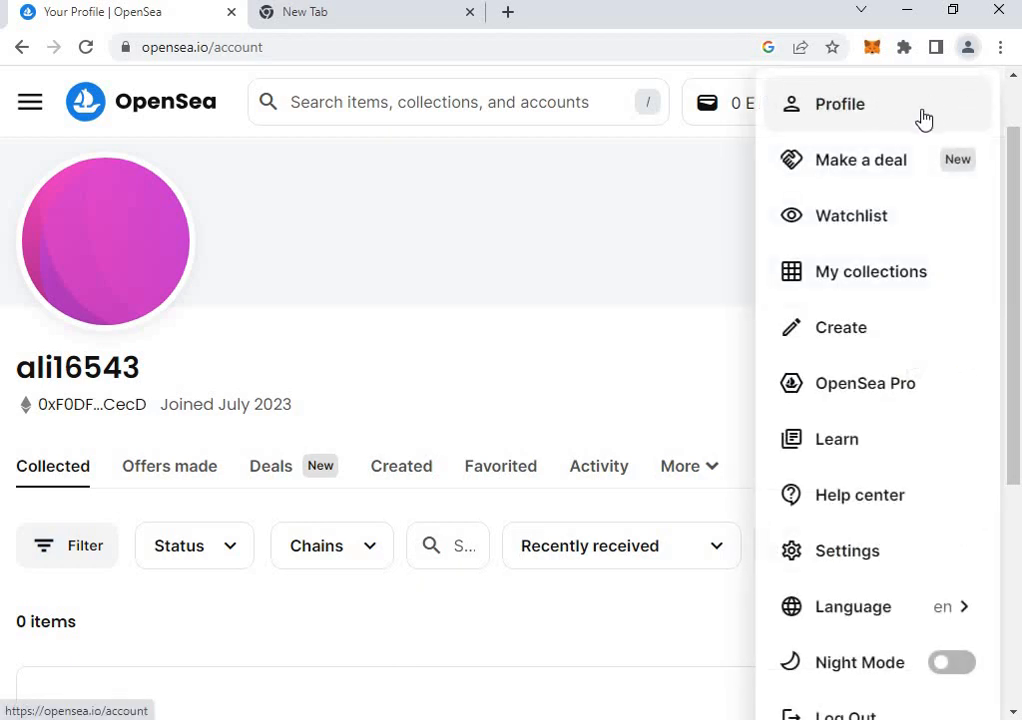
pyautogui.click(860, 336)
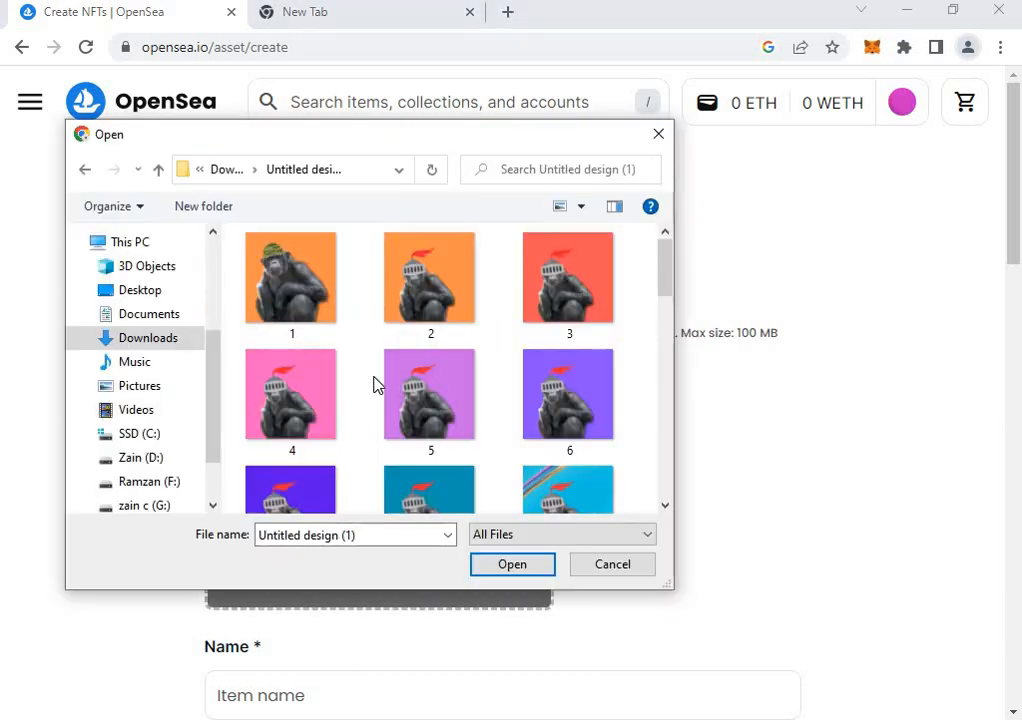
# Pick image 14, the helmeted chimp on a rainbow-blue background, and upload it as the item's media.
pyautogui.scroll(-1, 520, 420)
pyautogui.scroll(-1, 562, 476)
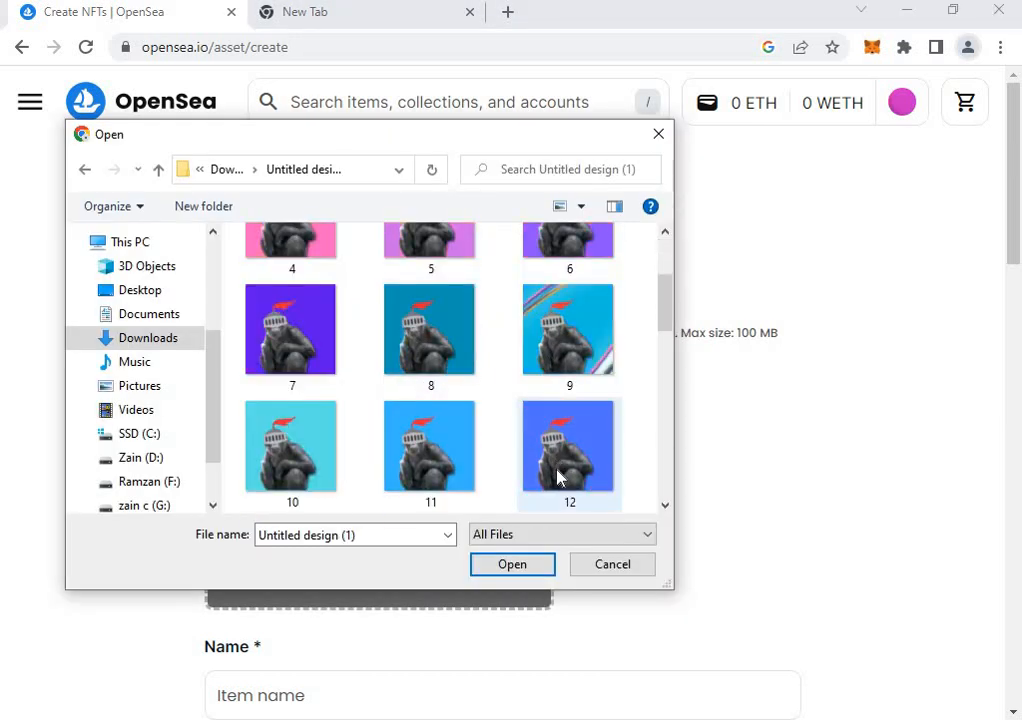
pyautogui.scroll(-2, 540, 395)
pyautogui.scroll(-5, 563, 460)
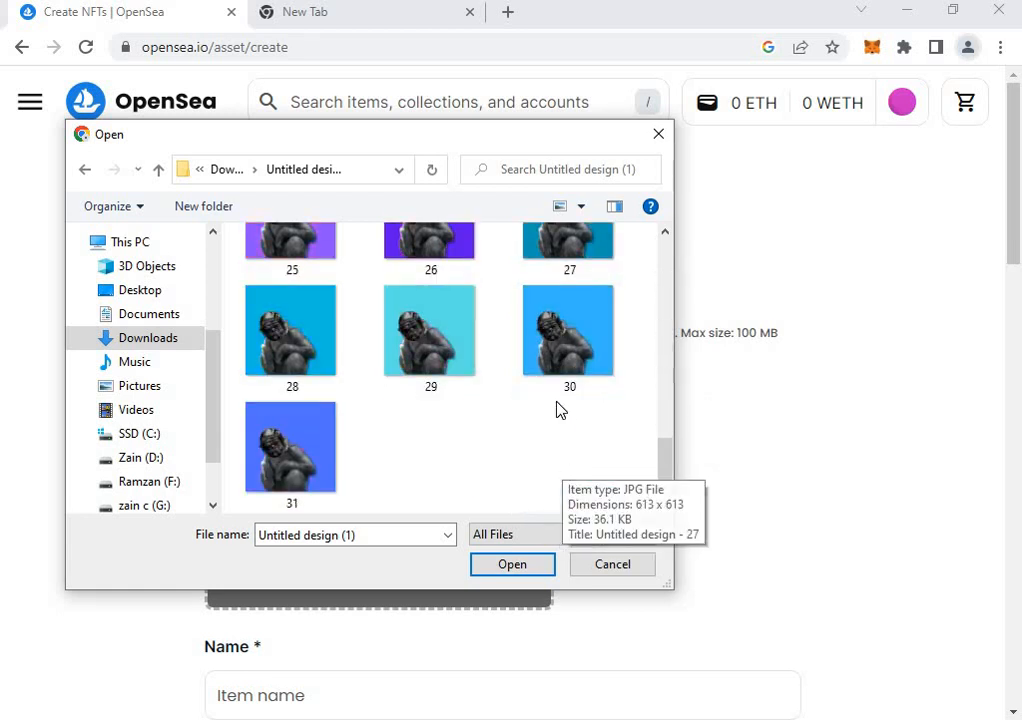
pyautogui.scroll(3, 554, 411)
pyautogui.scroll(1, 512, 438)
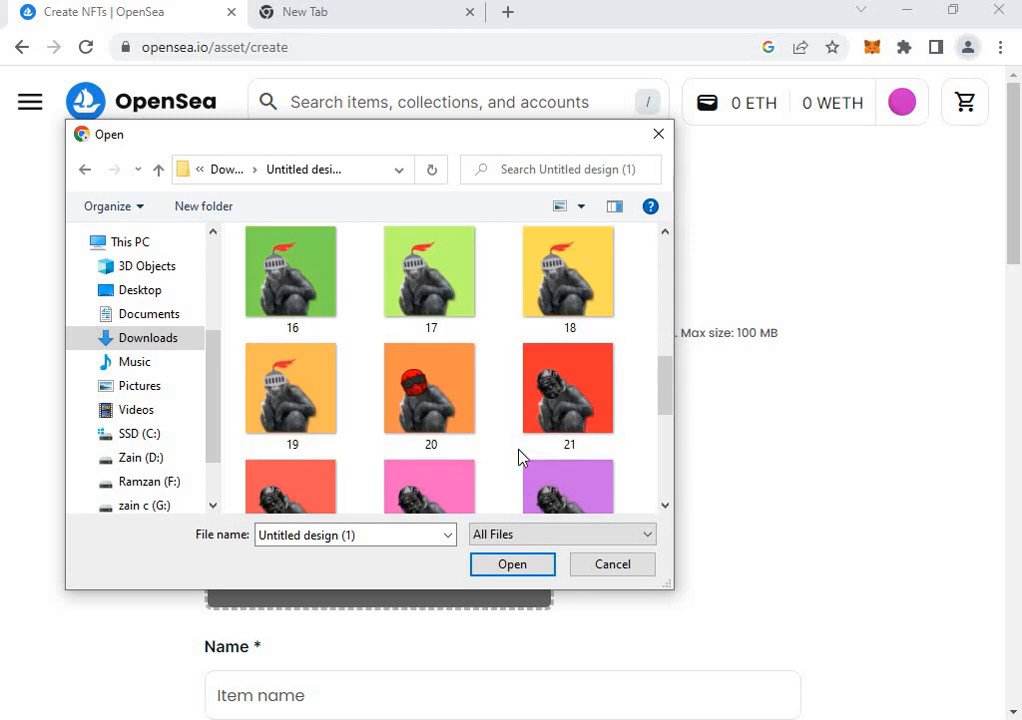
pyautogui.scroll(1, 498, 430)
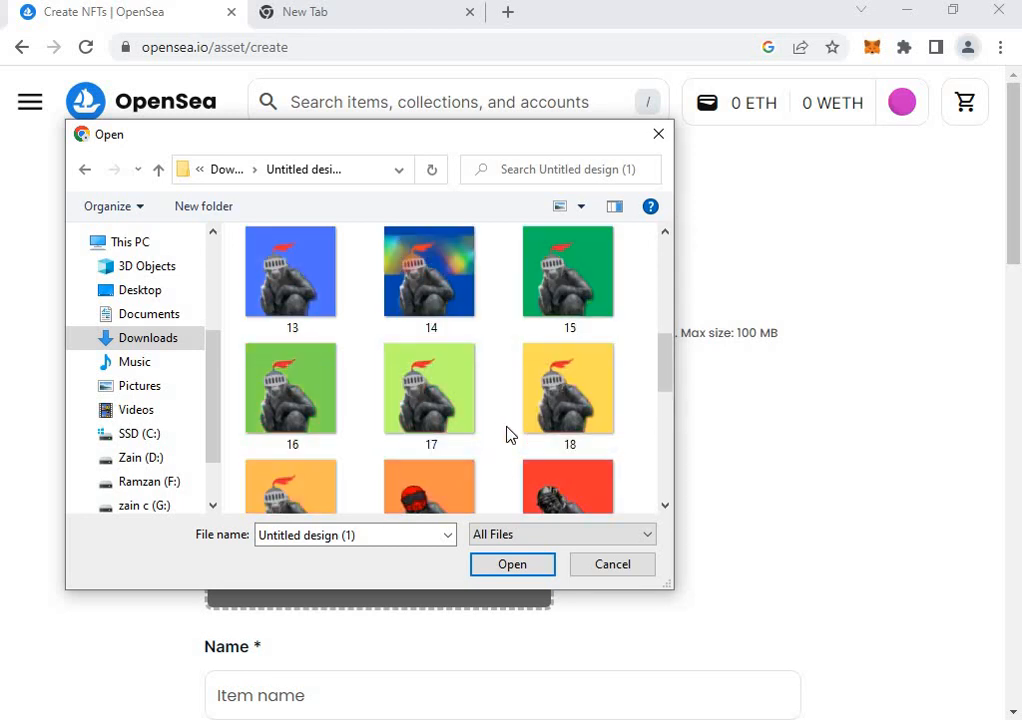
pyautogui.click(460, 285)
pyautogui.click(506, 575)
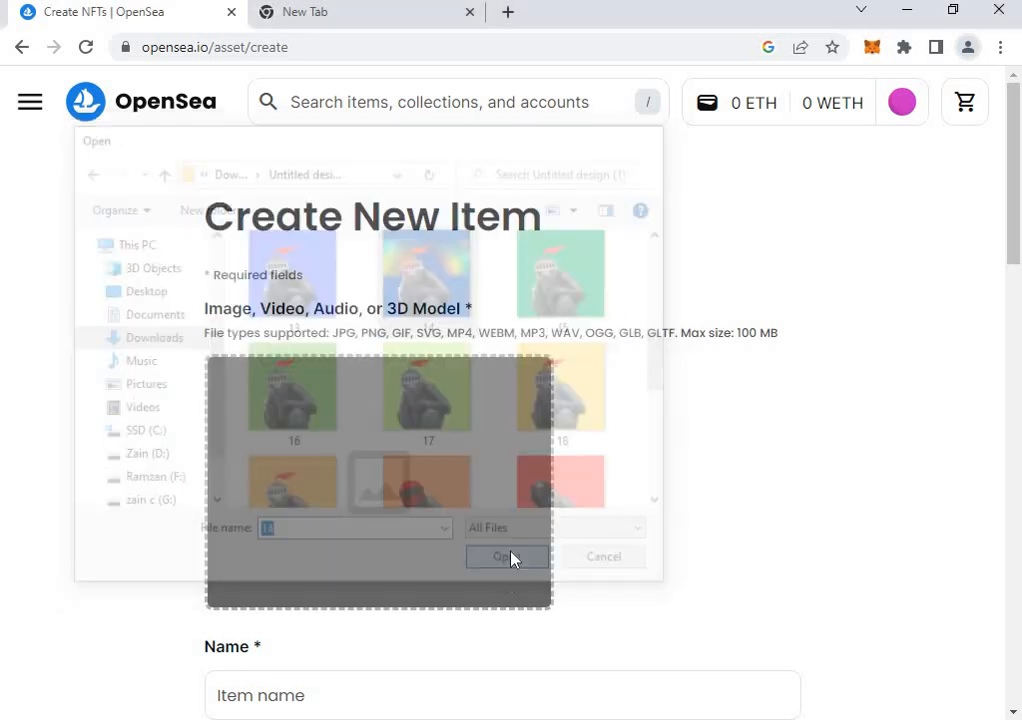
pyautogui.scroll(-2, 390, 346)
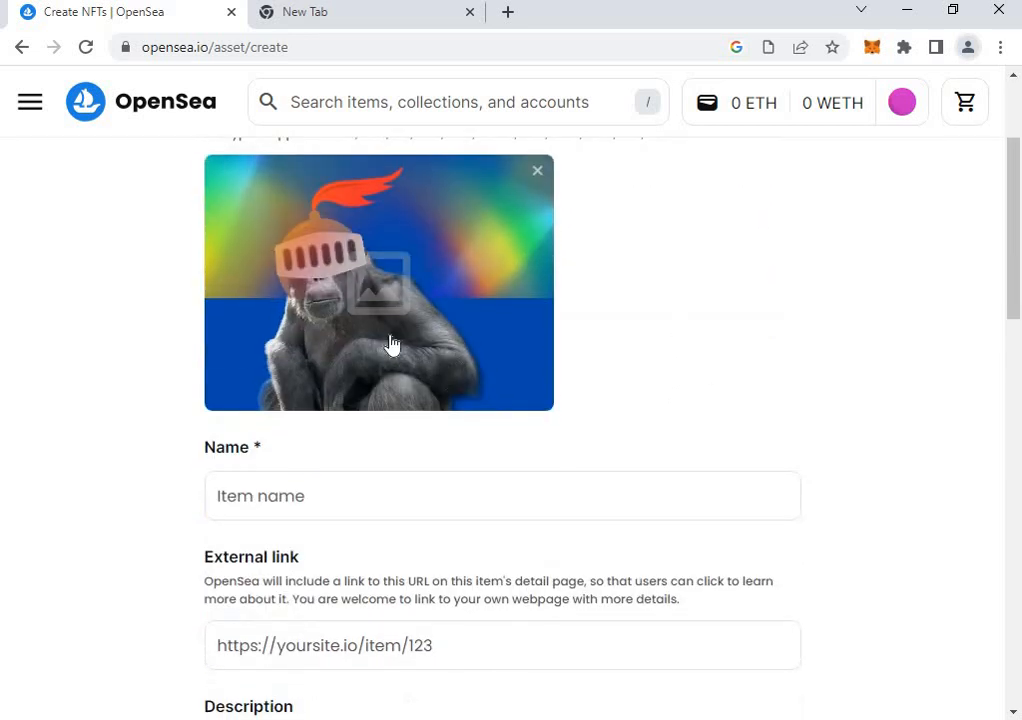
# Enter 'Monkey' as the item name, making the first letter a capital M.
pyautogui.click(344, 497)
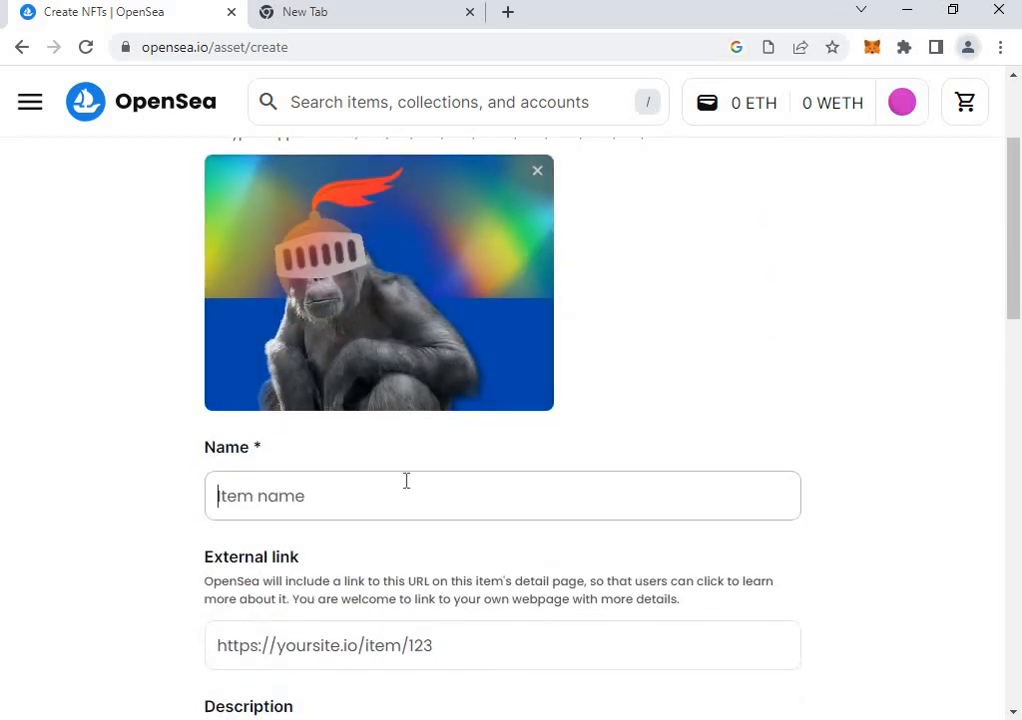
pyautogui.write('monkey')
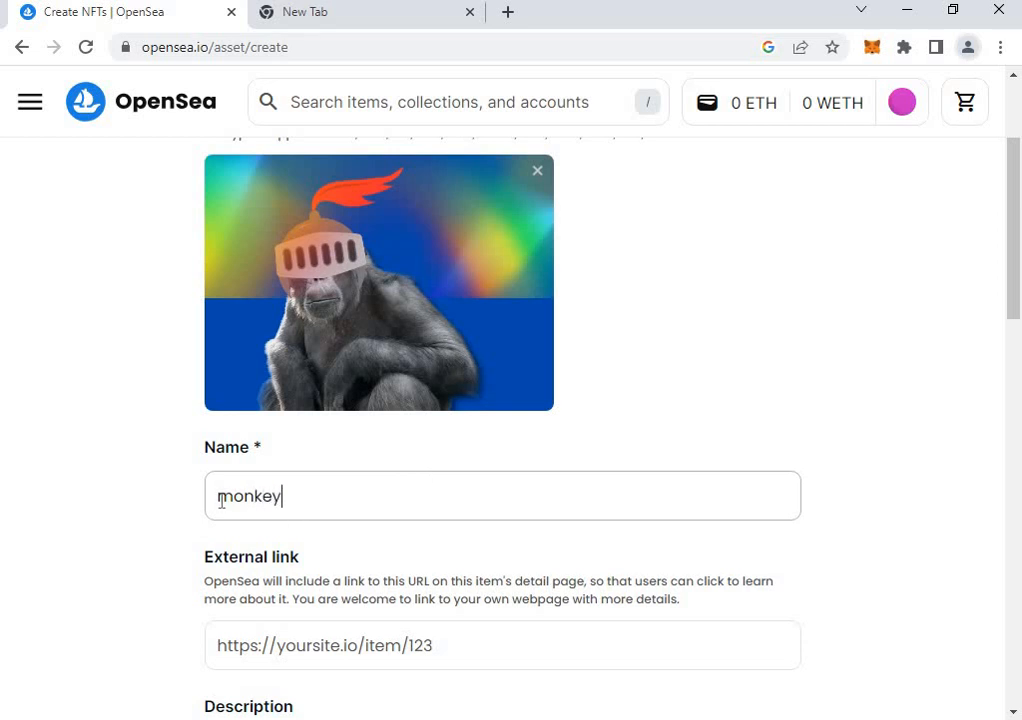
pyautogui.moveTo(222, 501); pyautogui.dragTo(231, 500)
pyautogui.write('M')
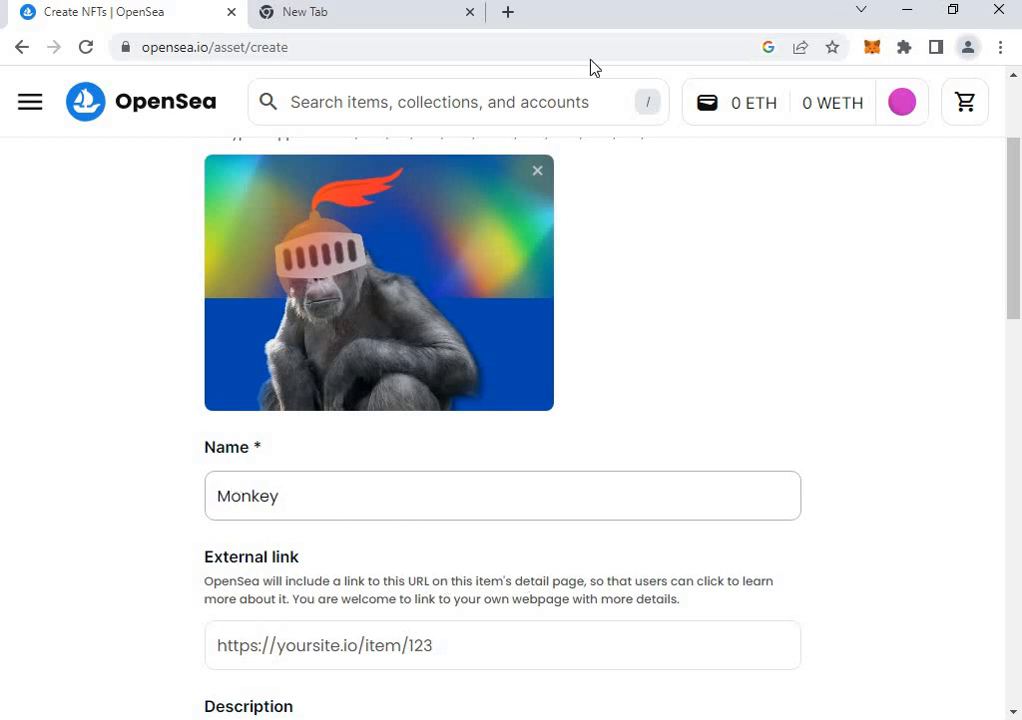
pyautogui.click(381, 14)
pyautogui.click(175, 20)
pyautogui.scroll(-4, 537, 453)
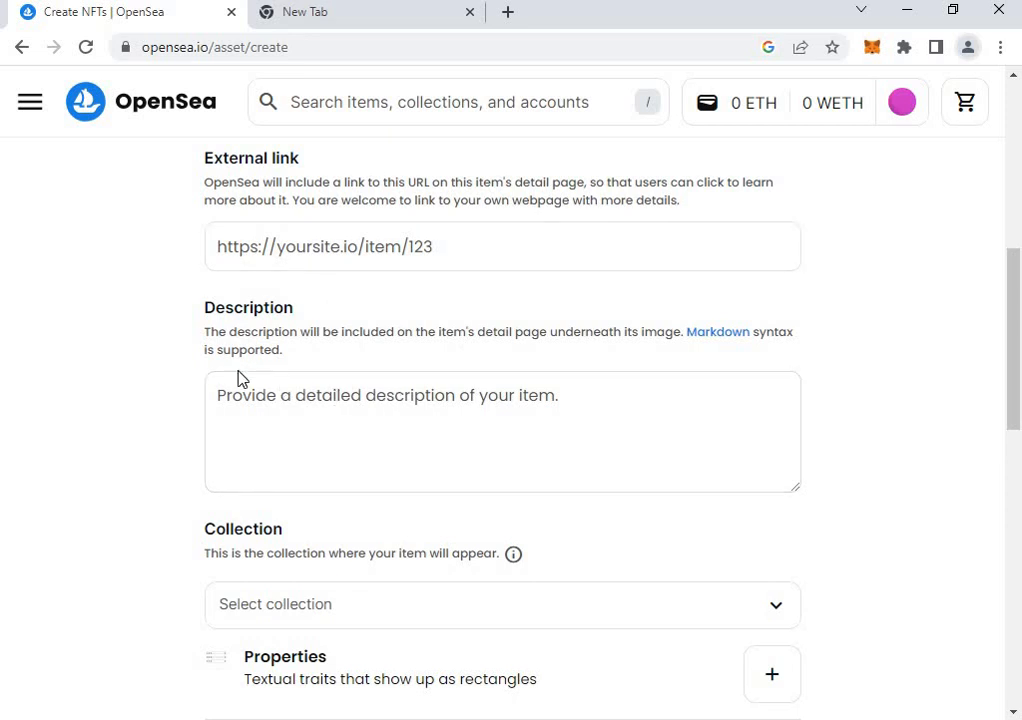
# Choose Polygon as the item's blockchain and submit the new item with Create.
pyautogui.scroll(-1, 299, 400)
pyautogui.scroll(-7, 358, 497)
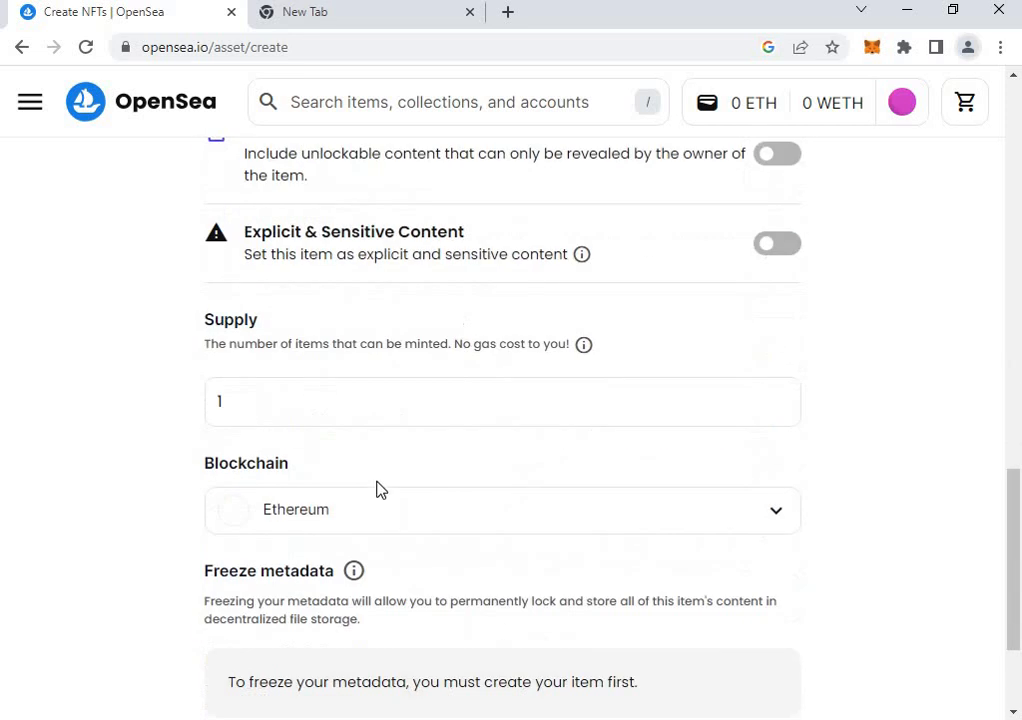
pyautogui.scroll(2, 387, 480)
pyautogui.scroll(-3, 387, 480)
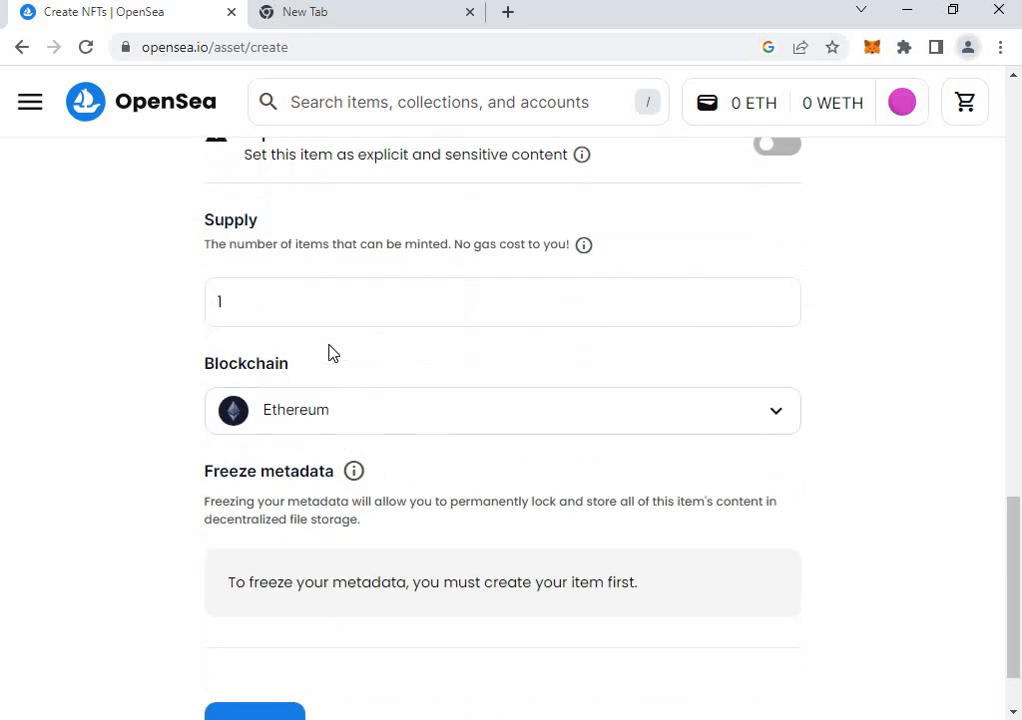
pyautogui.click(356, 417)
pyautogui.scroll(-2, 326, 661)
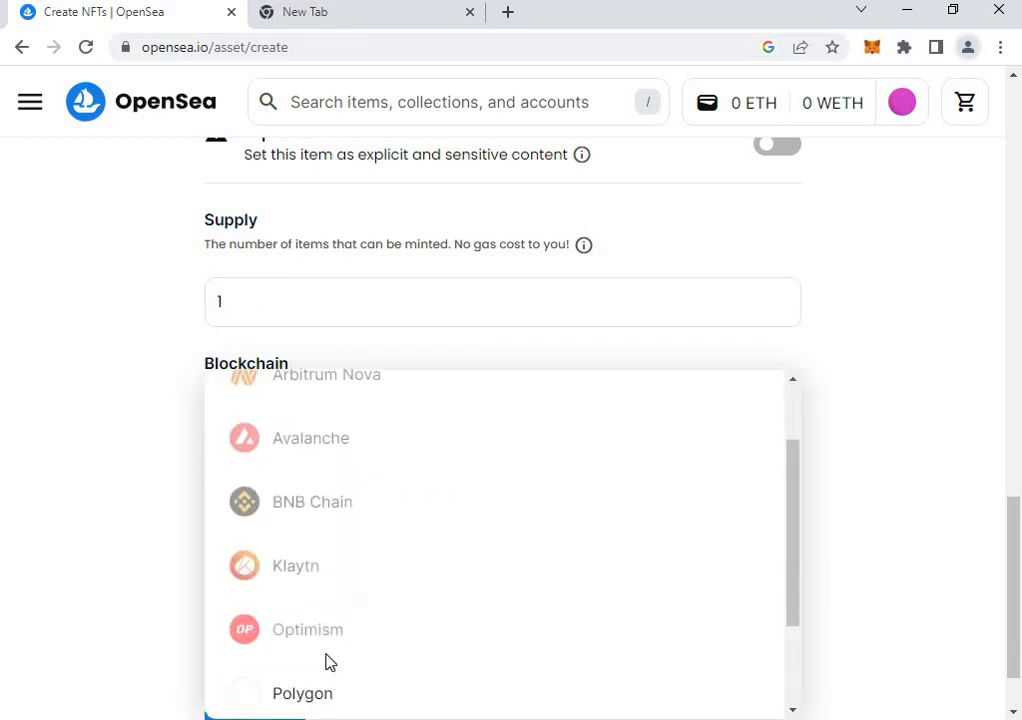
pyautogui.click(352, 616)
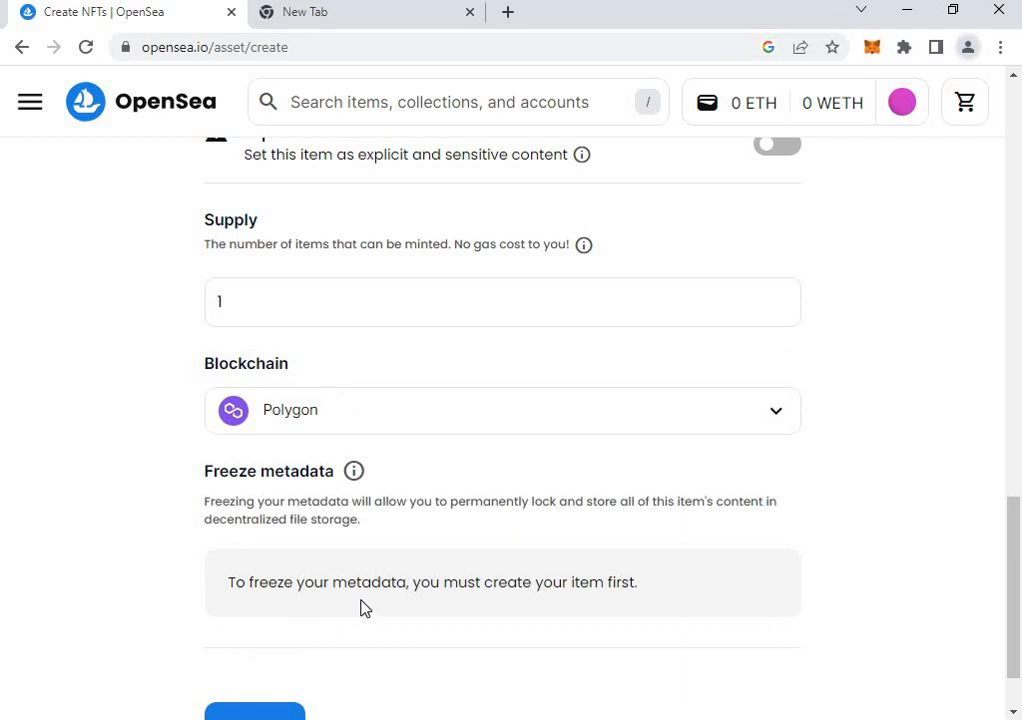
pyautogui.scroll(-2, 376, 436)
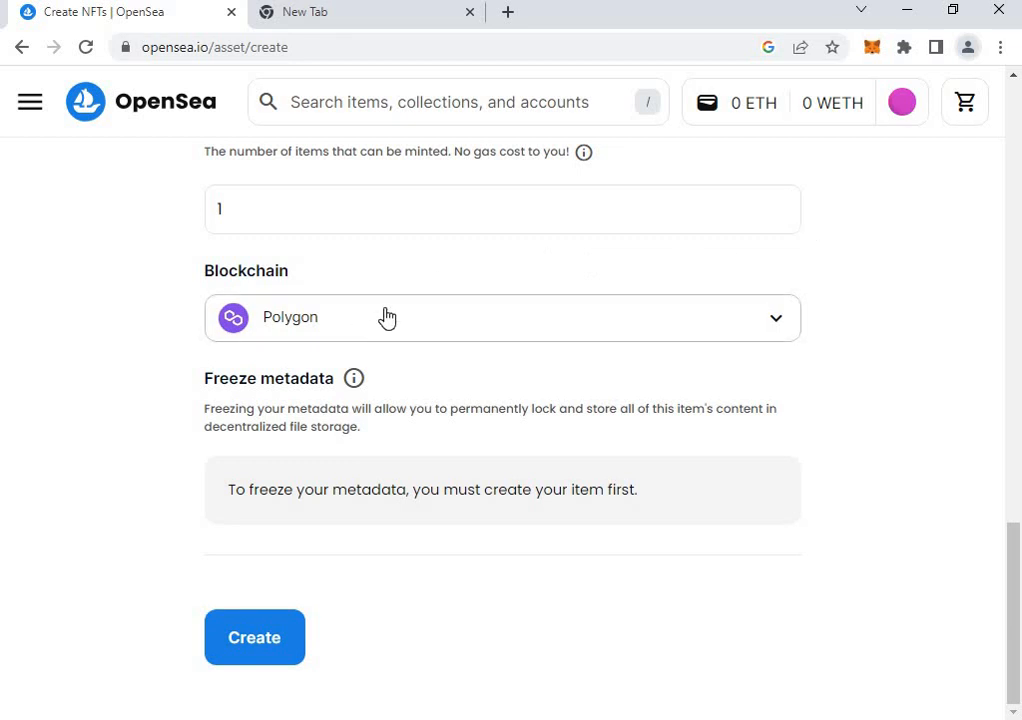
pyautogui.click(266, 646)
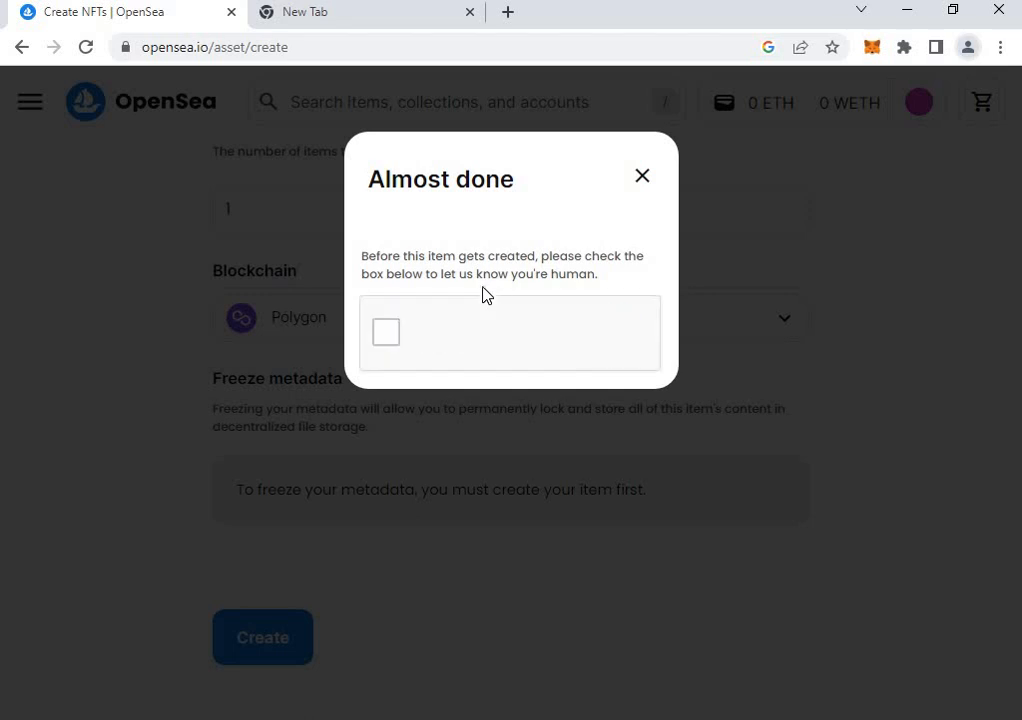
# Tick 'I'm not a robot' and select every traffic-light square in the first reCAPTCHA challenge.
pyautogui.click(400, 342)
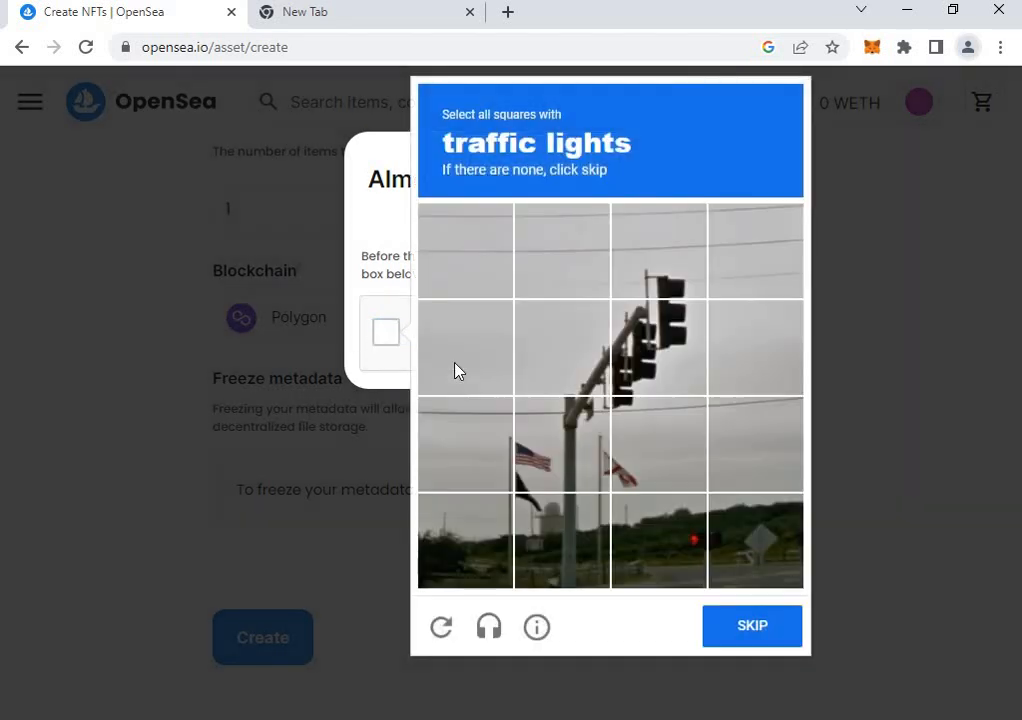
pyautogui.click(656, 345)
pyautogui.click(670, 254)
pyautogui.click(492, 266)
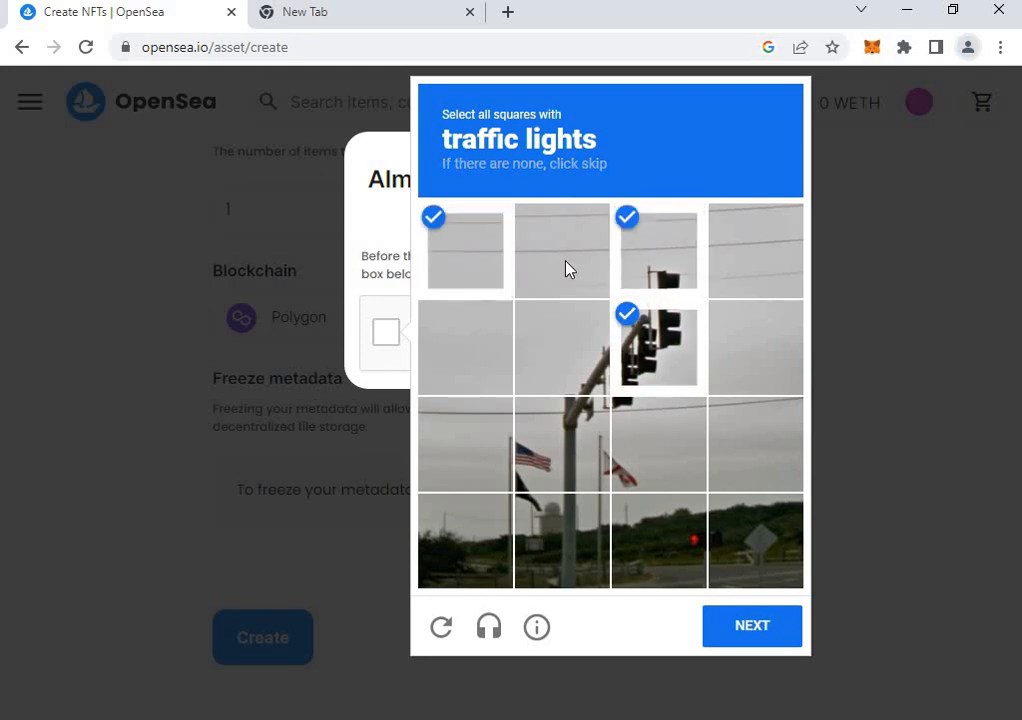
pyautogui.click(566, 269)
pyautogui.click(481, 262)
pyautogui.click(568, 366)
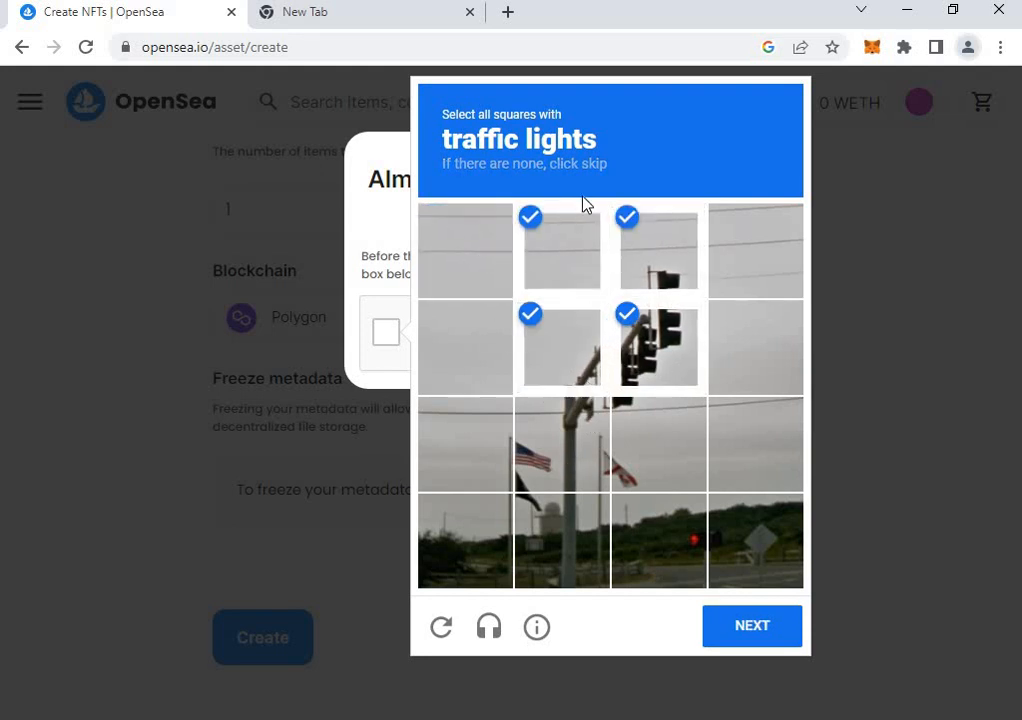
pyautogui.click(582, 267)
pyautogui.click(625, 449)
pyautogui.click(568, 463)
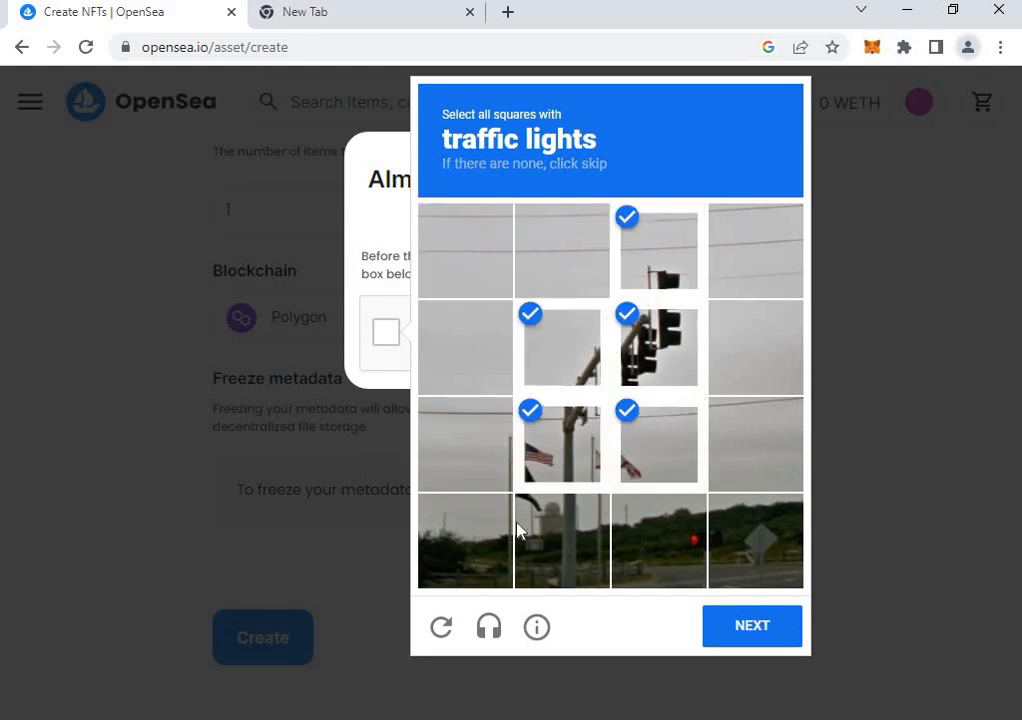
pyautogui.click(548, 543)
pyautogui.click(782, 642)
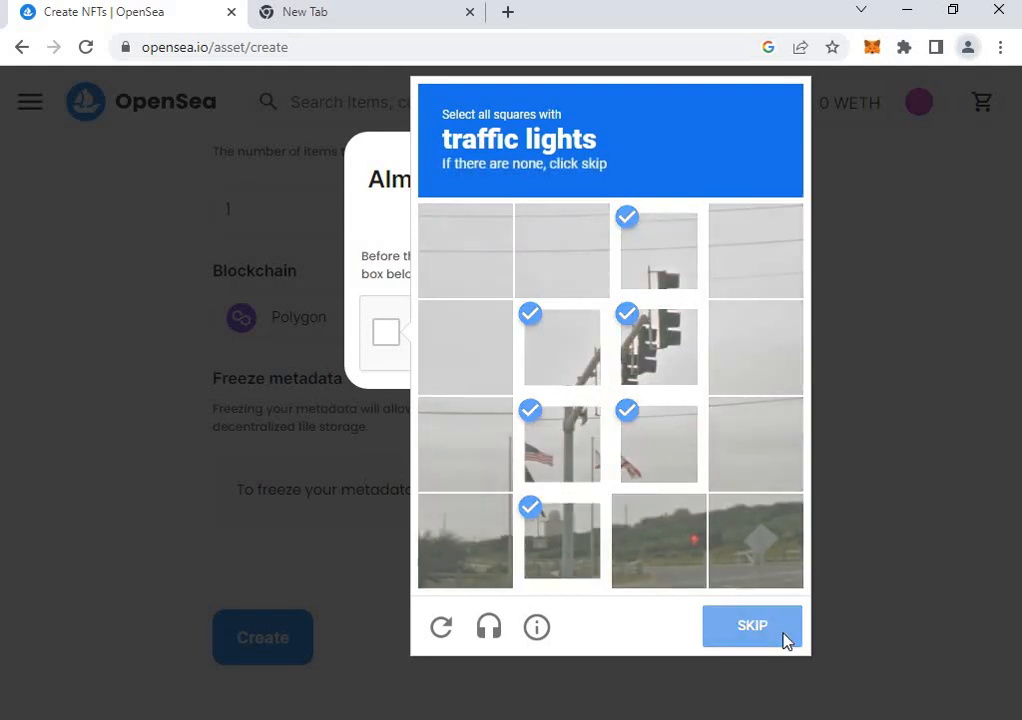
# Select all the motorcycle squares in the next challenge and submit them.
pyautogui.click(668, 534)
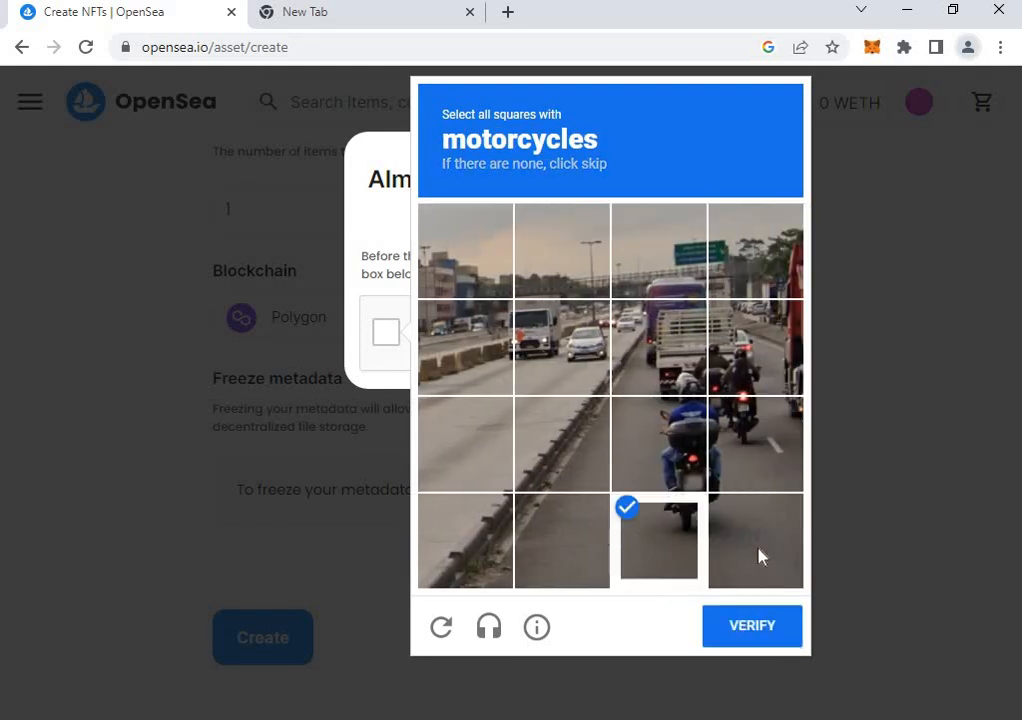
pyautogui.click(765, 550)
pyautogui.click(690, 448)
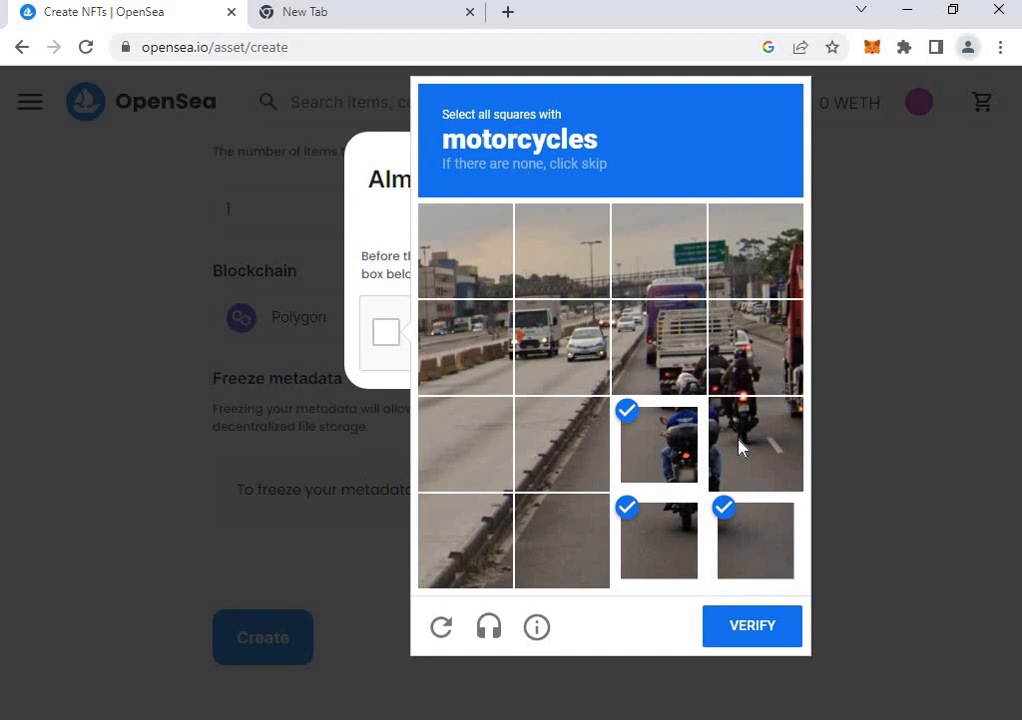
pyautogui.click(755, 450)
pyautogui.click(740, 350)
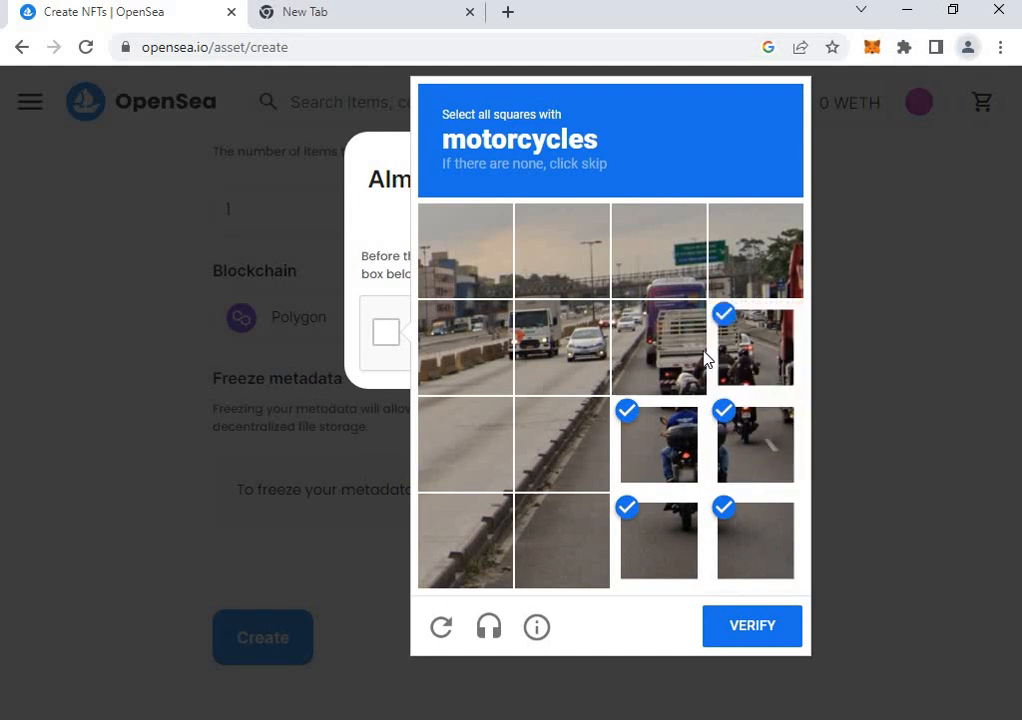
pyautogui.click(660, 345)
pyautogui.click(767, 622)
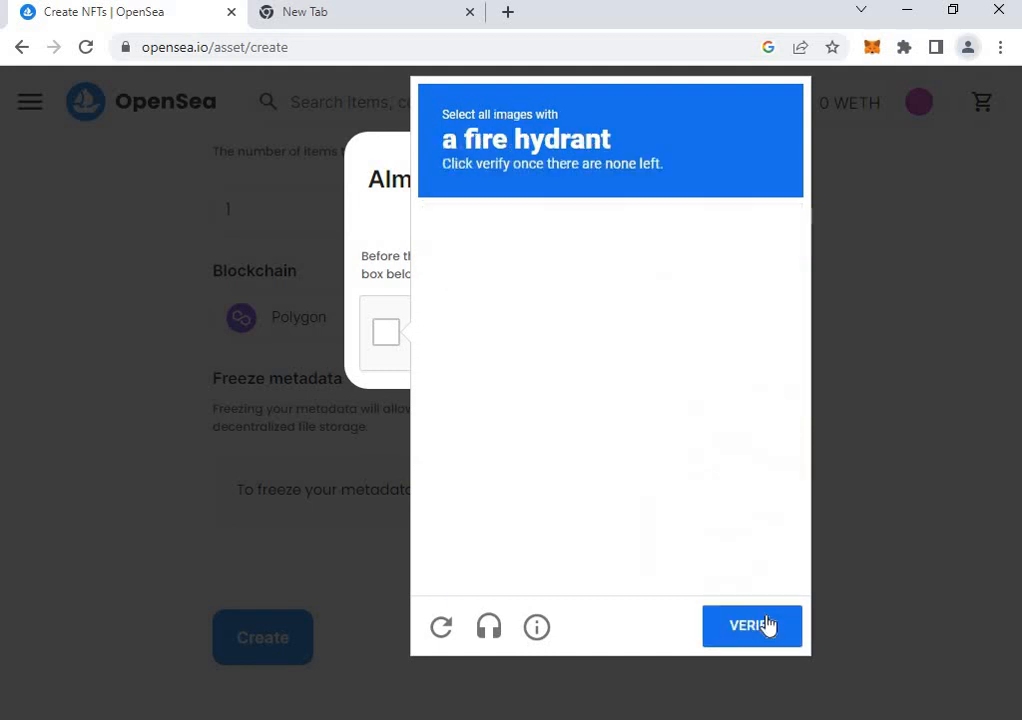
# Pick the fire hydrant images and verify to finish creating Monkey.
pyautogui.click(645, 286)
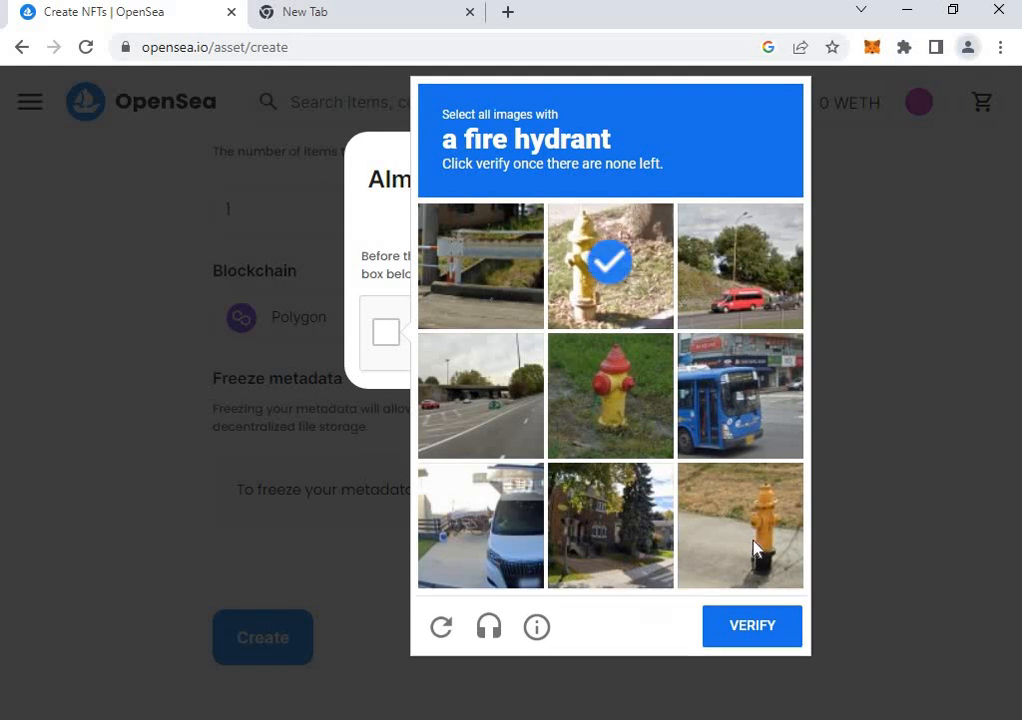
pyautogui.click(740, 530)
pyautogui.click(605, 425)
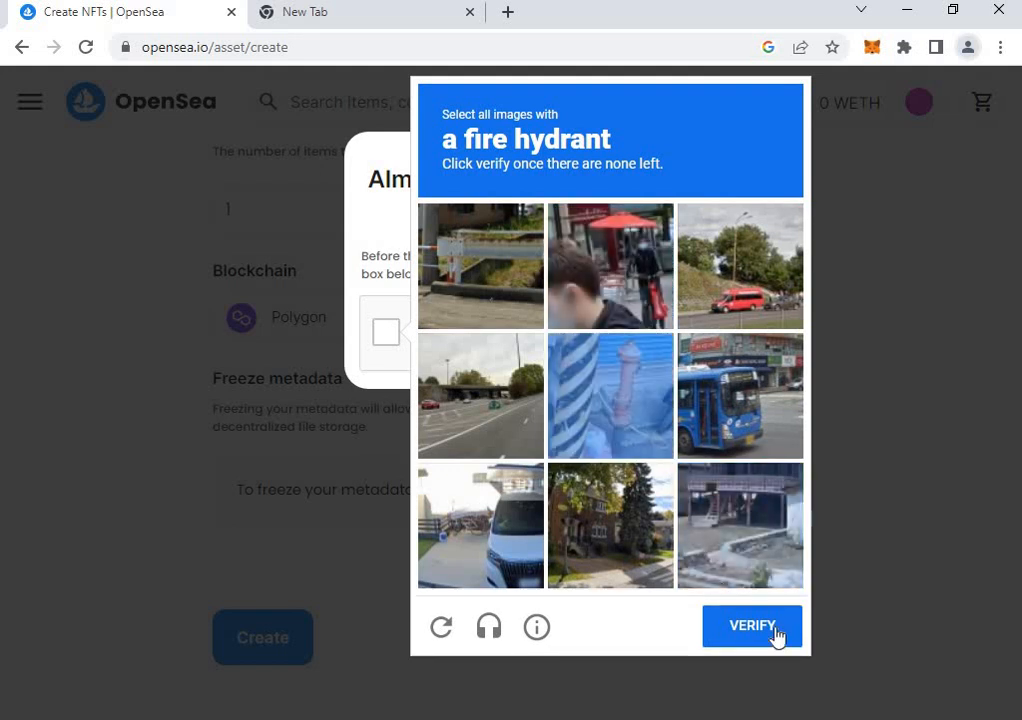
pyautogui.click(625, 418)
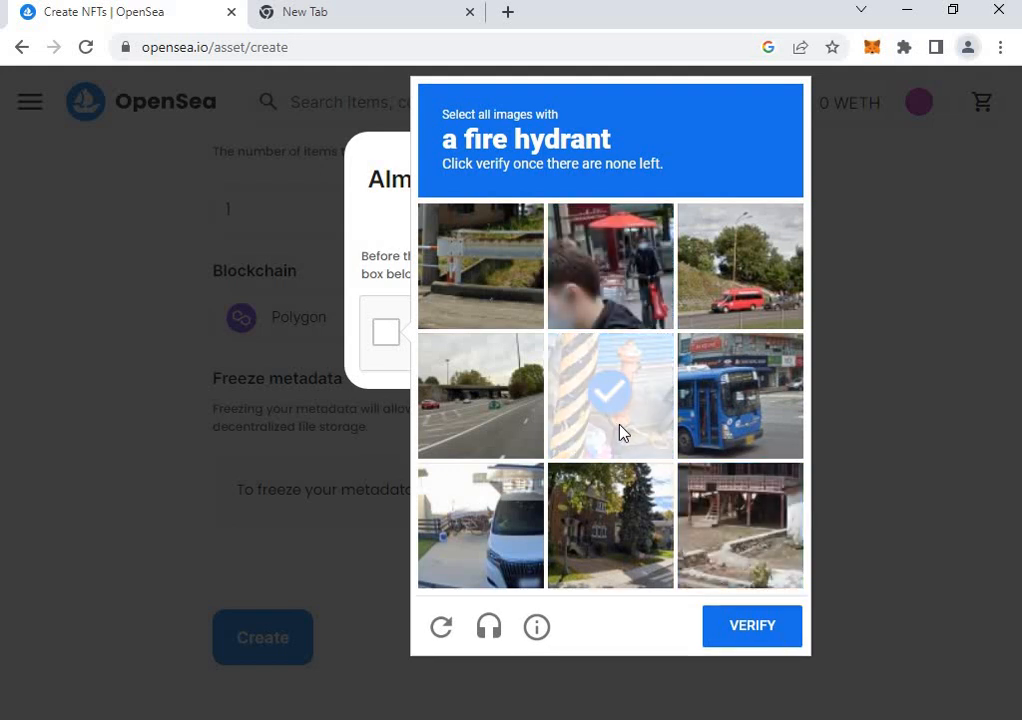
pyautogui.click(758, 640)
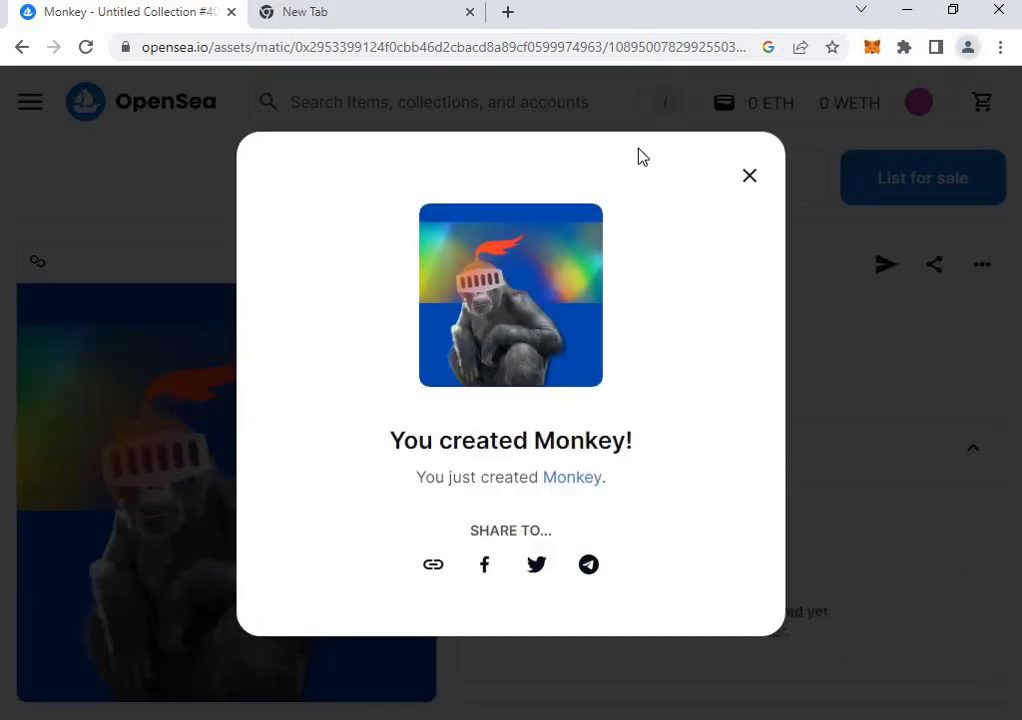
# Close the success modal and list Monkey for sale at a fixed price of 0.006 ETH.
pyautogui.click(749, 183)
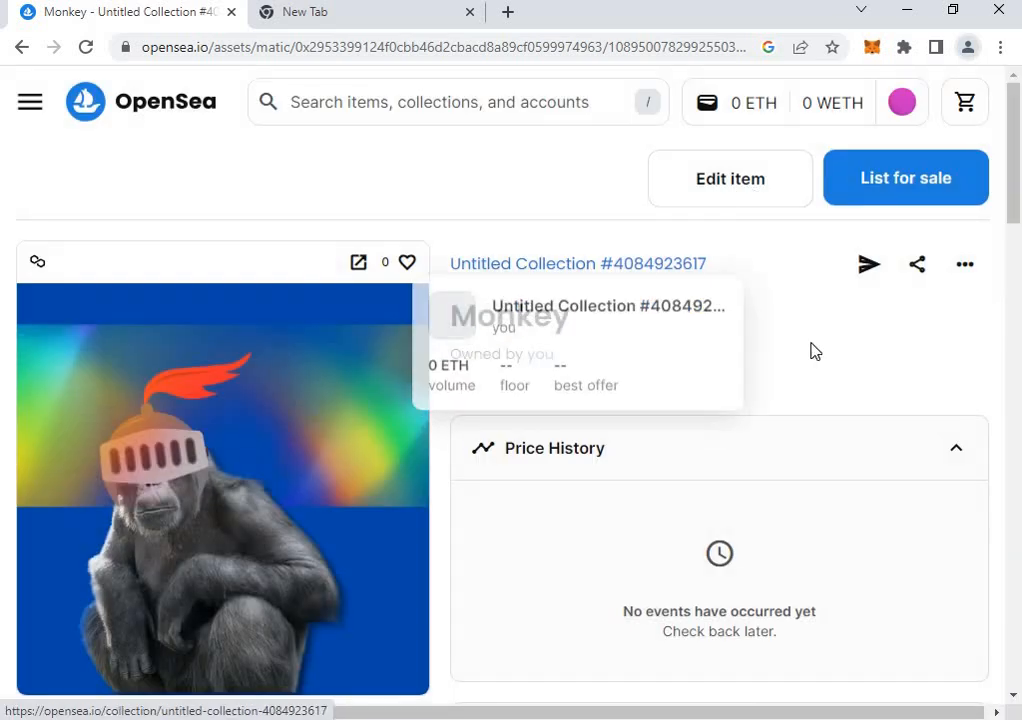
pyautogui.click(910, 189)
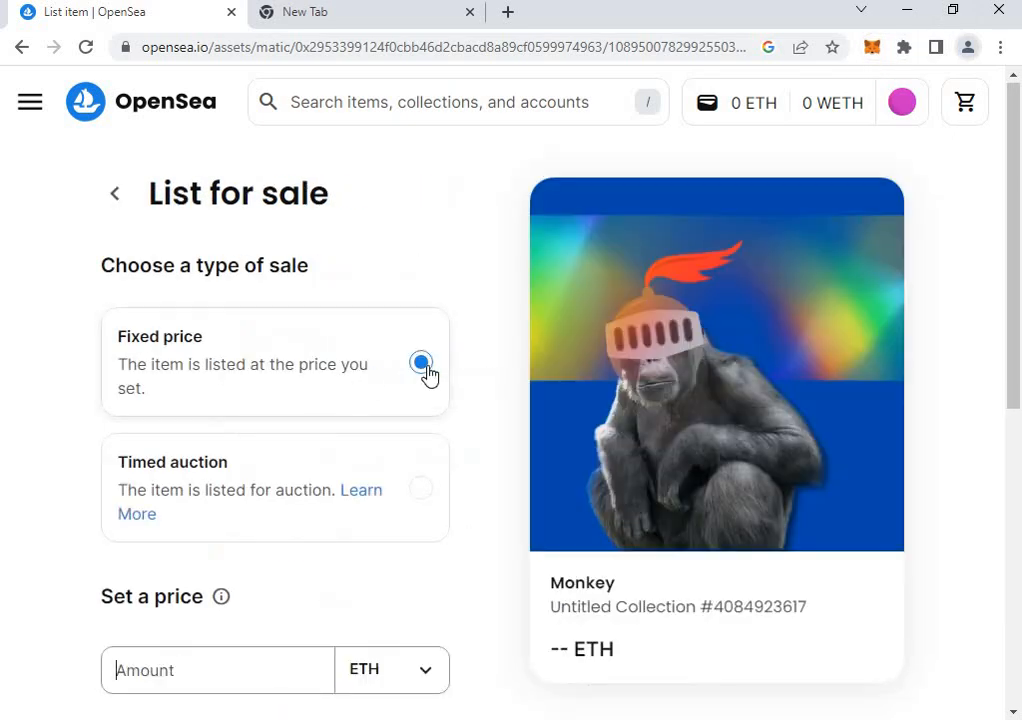
pyautogui.click(421, 489)
pyautogui.scroll(-2, 340, 512)
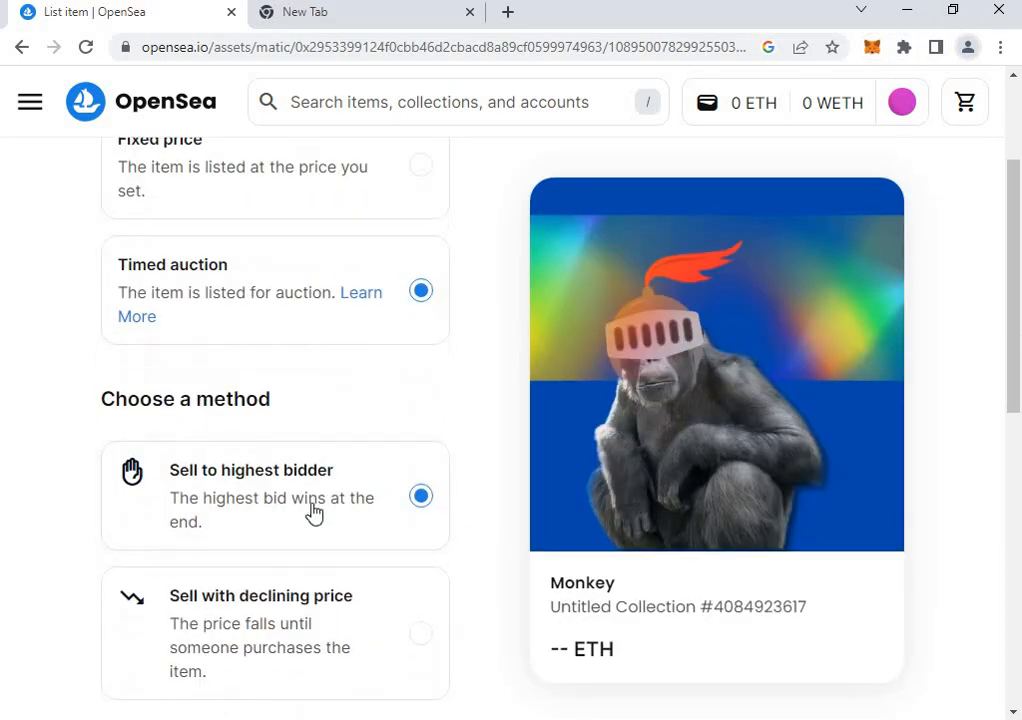
pyautogui.scroll(-1, 358, 538)
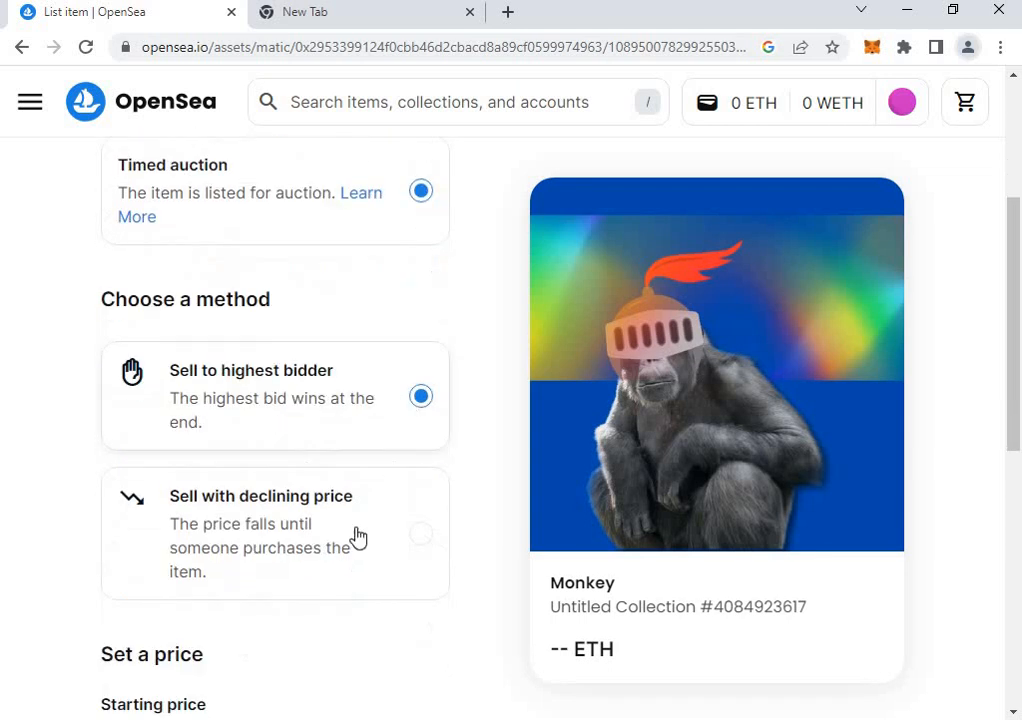
pyautogui.scroll(3, 365, 543)
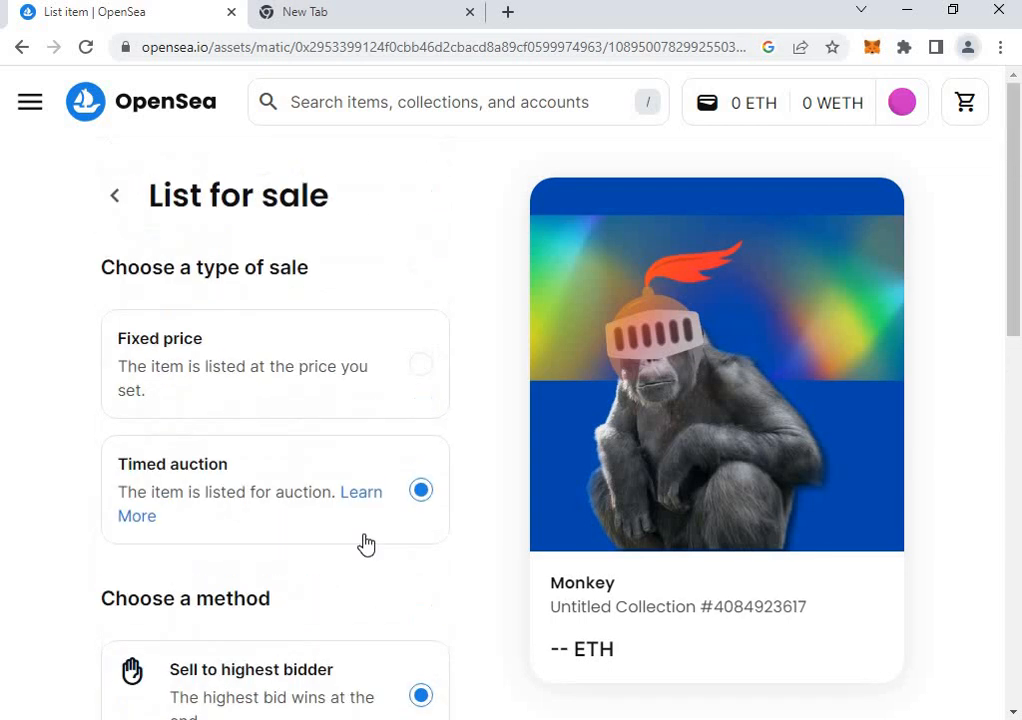
pyautogui.click(421, 365)
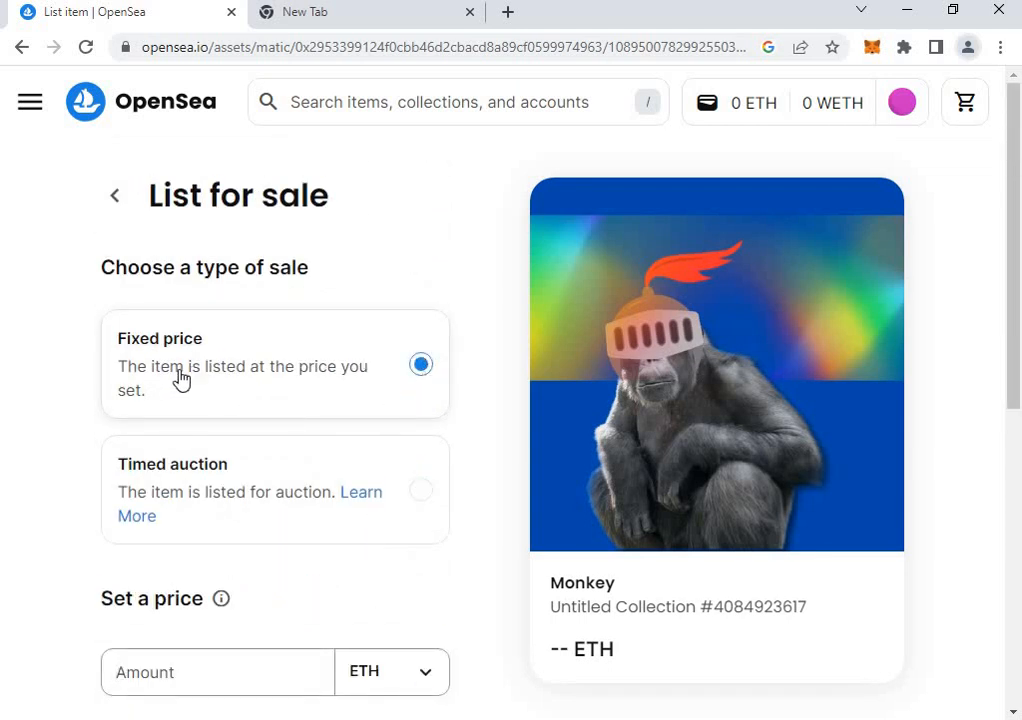
pyautogui.scroll(-2, 209, 464)
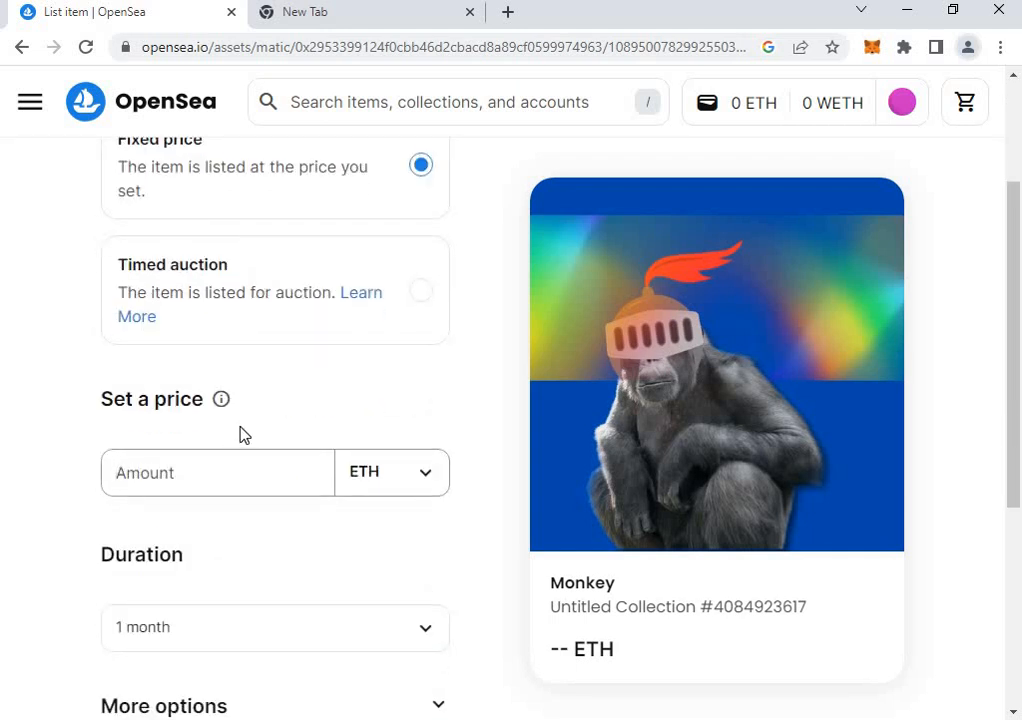
pyautogui.write('0.006')
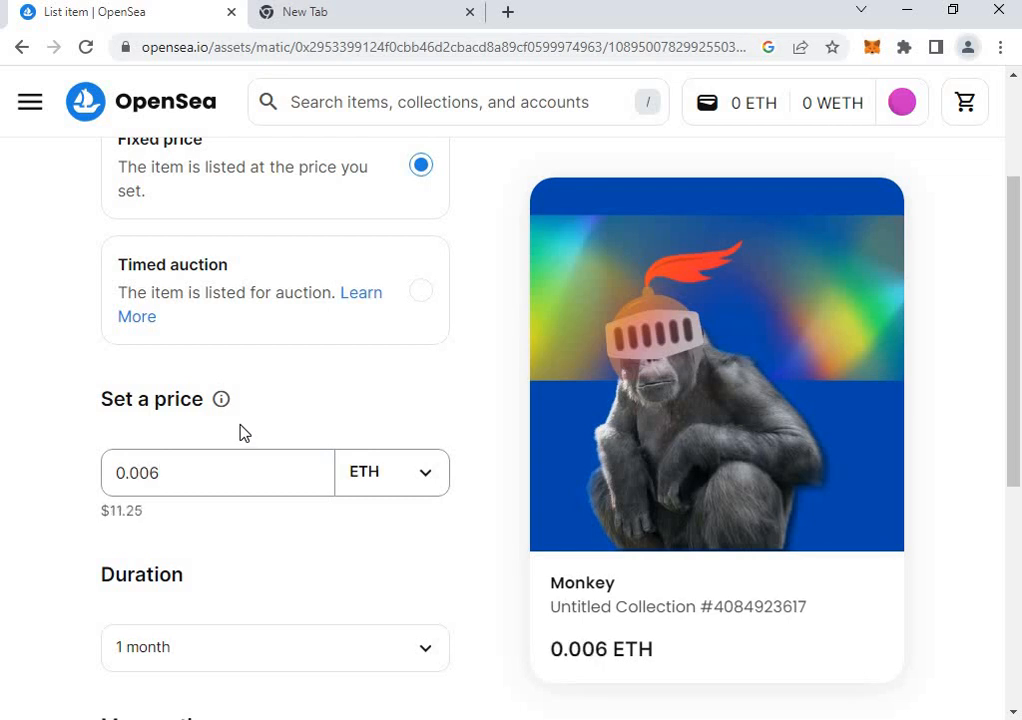
pyautogui.scroll(-4, 203, 533)
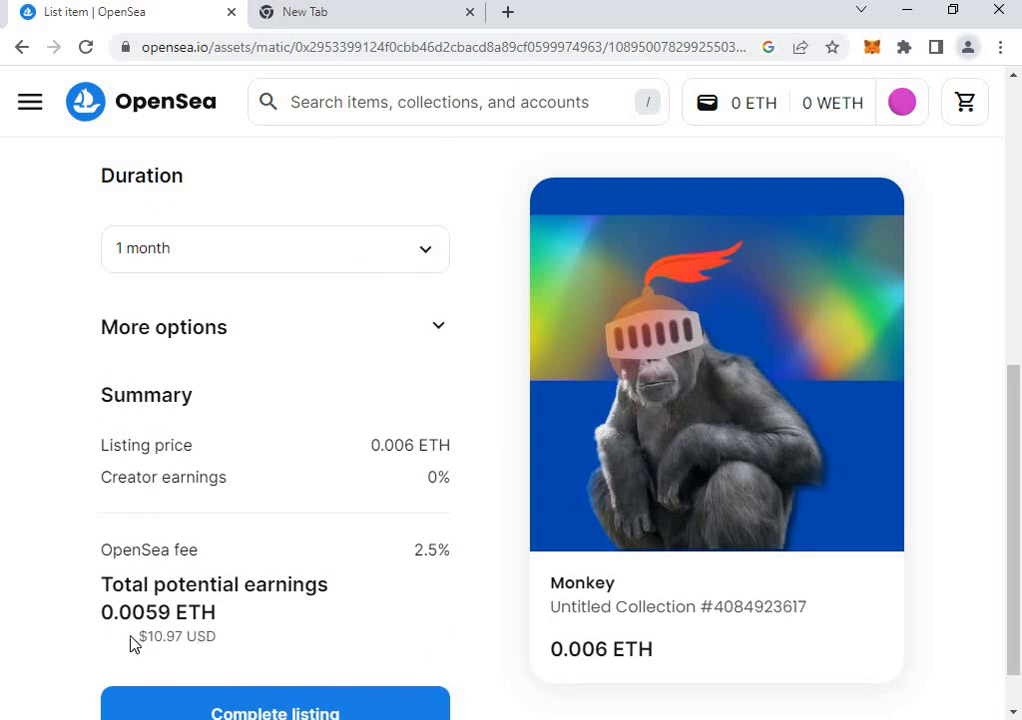
pyautogui.scroll(-1, 238, 641)
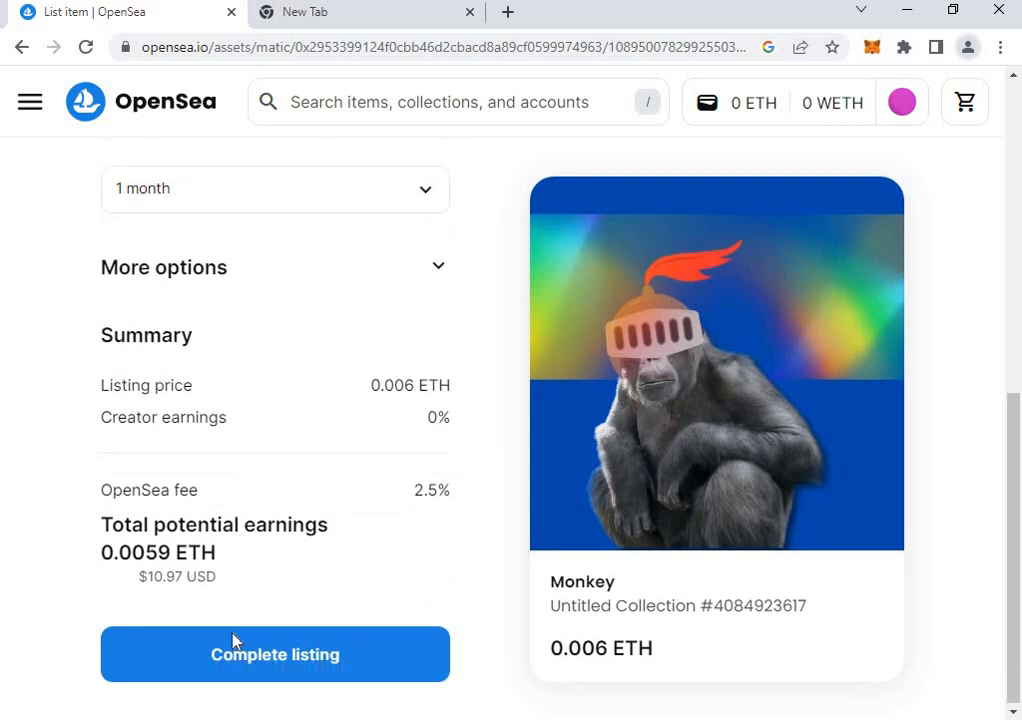
# Complete the listing and let MetaMask add and switch to the Polygon network.
pyautogui.click(307, 655)
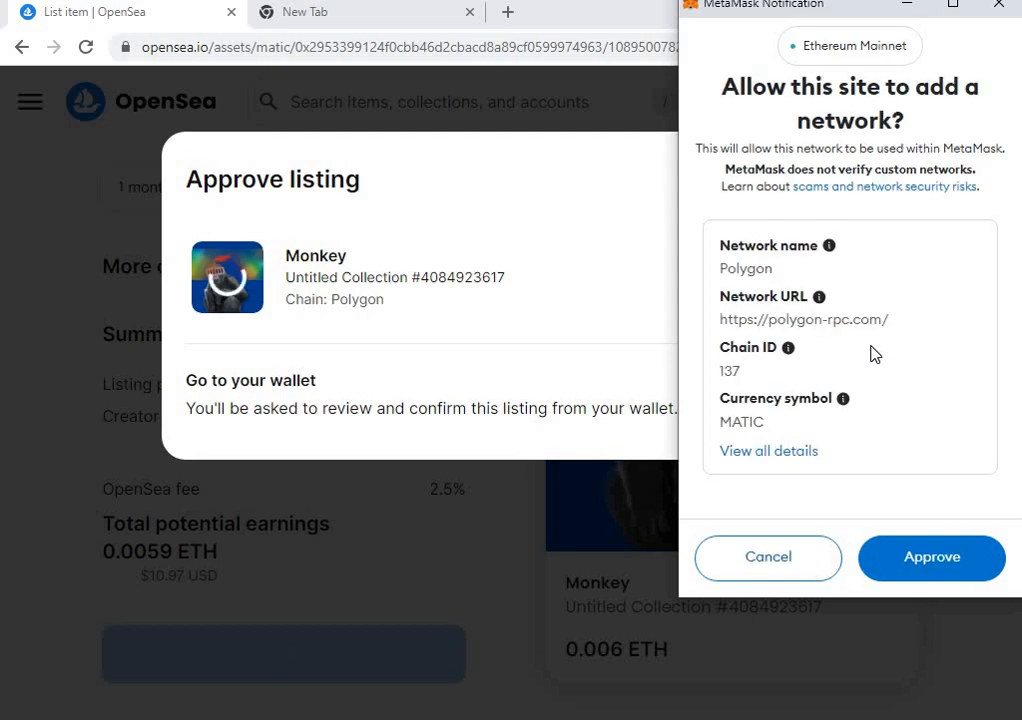
pyautogui.scroll(-2, 926, 422)
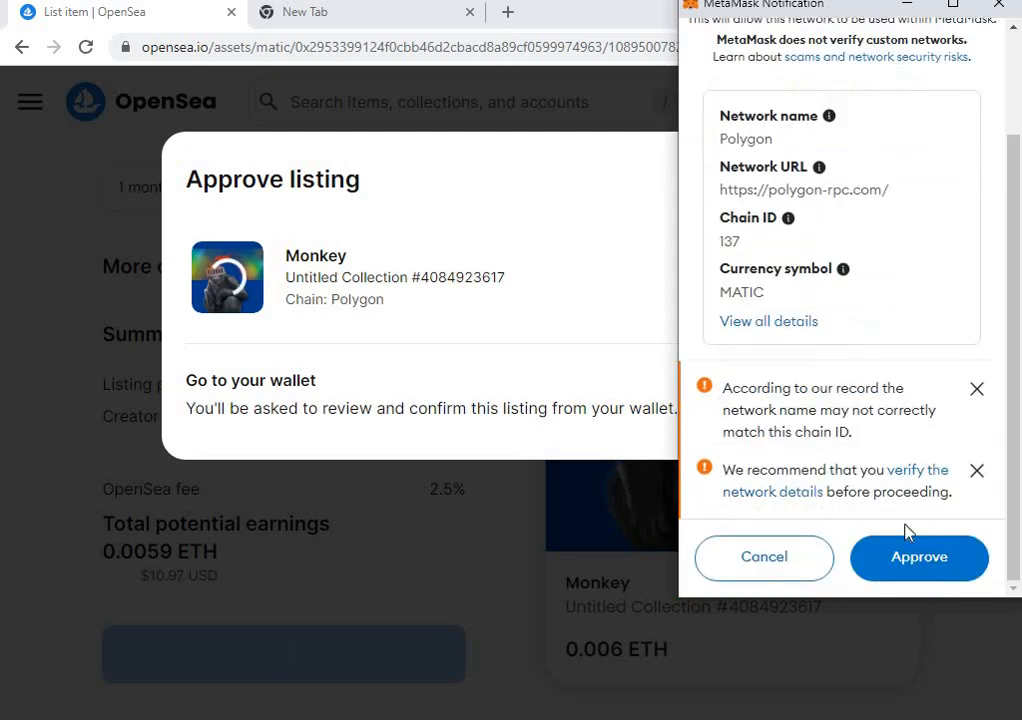
pyautogui.click(957, 560)
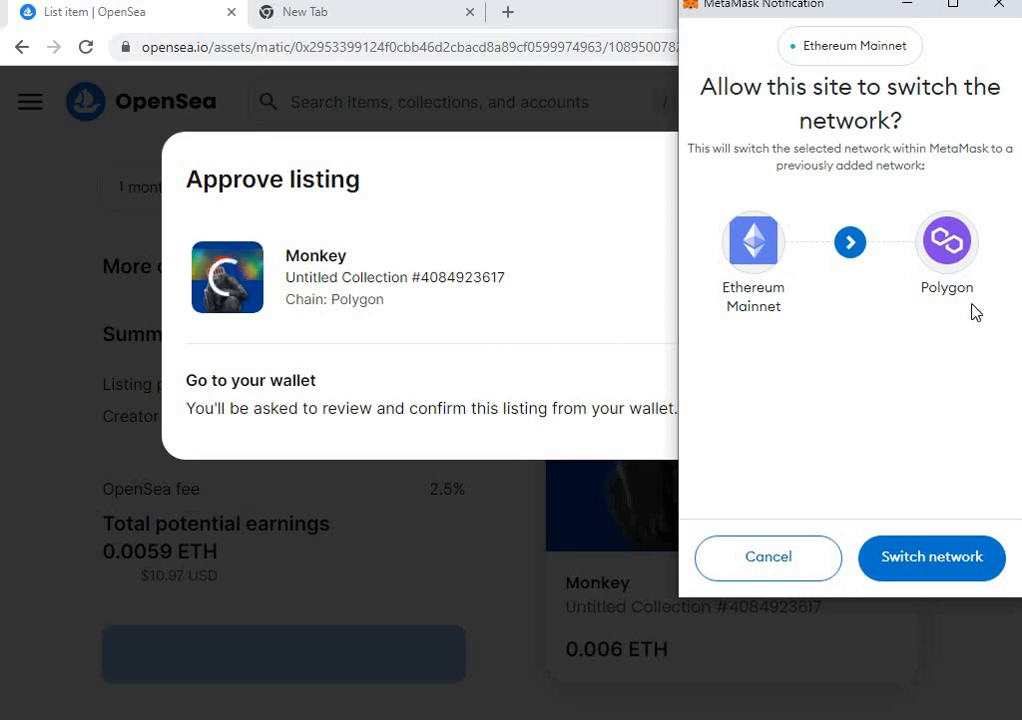
pyautogui.click(945, 558)
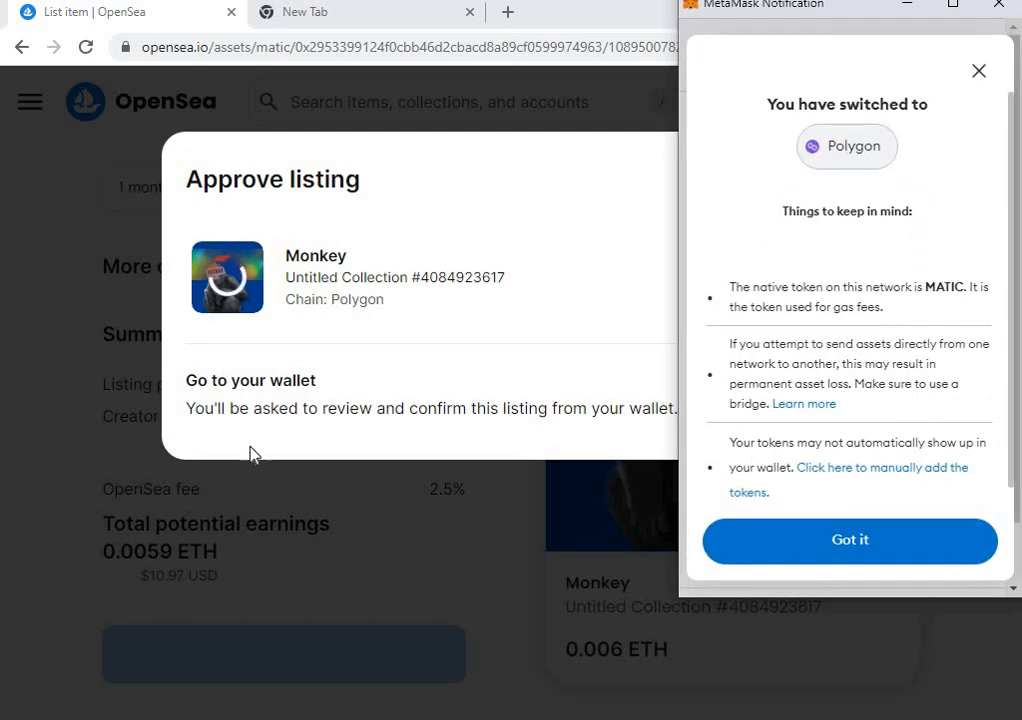
# Acknowledge the Polygon network notice and sign the request to list Monkey.
pyautogui.scroll(-1, 888, 452)
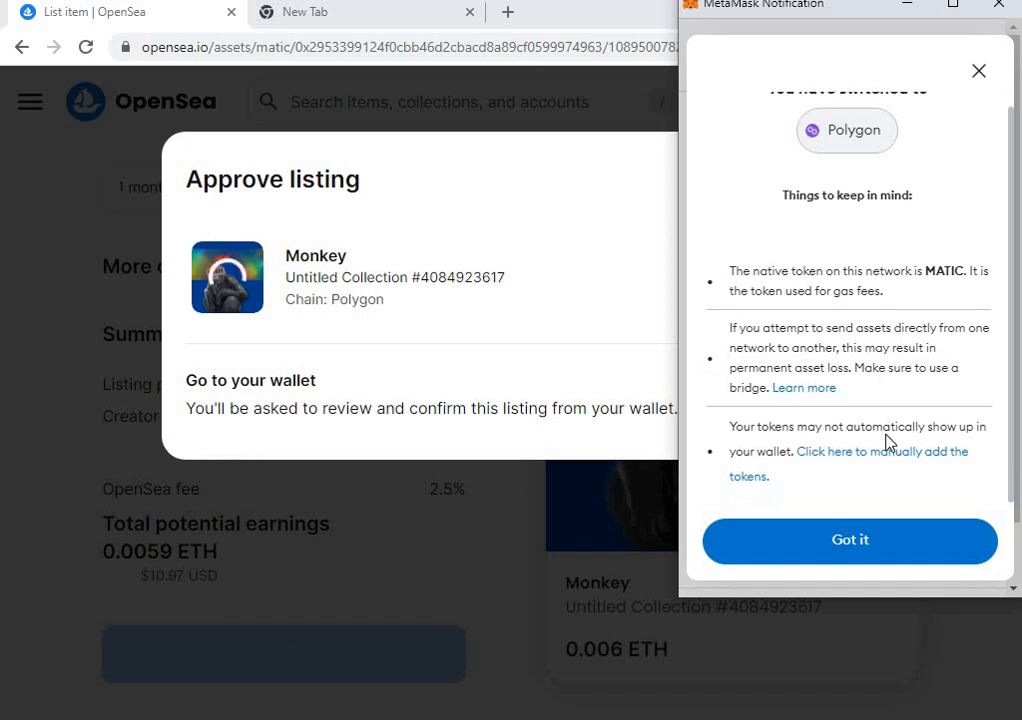
pyautogui.click(874, 543)
pyautogui.scroll(-15, 874, 543)
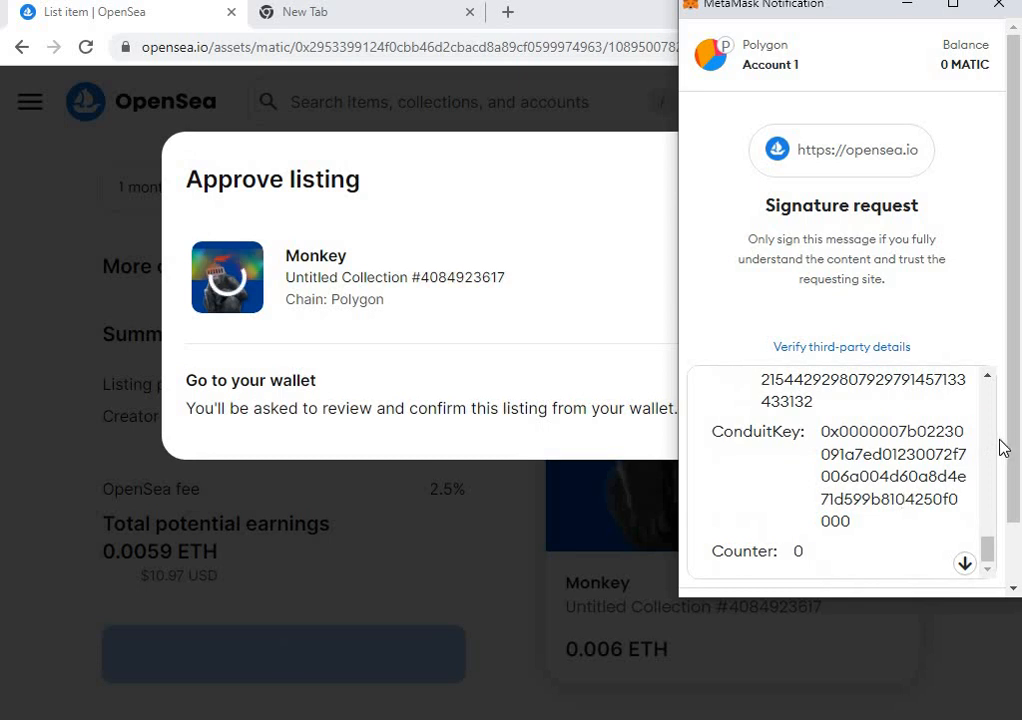
pyautogui.moveTo(1018, 450); pyautogui.dragTo(1018, 545)
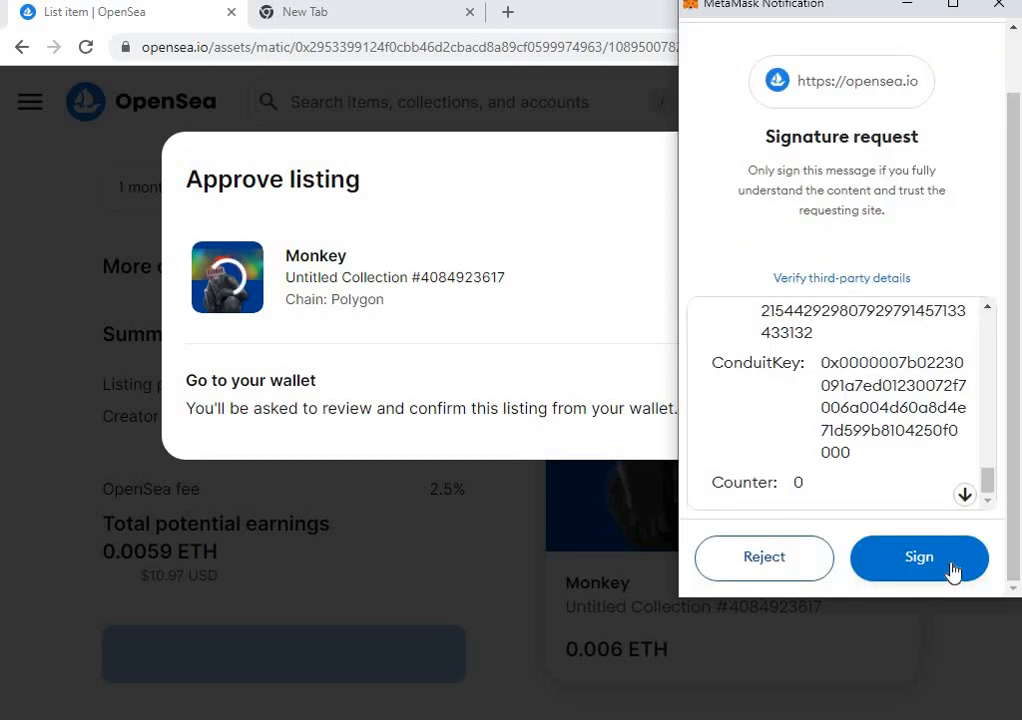
pyautogui.click(919, 557)
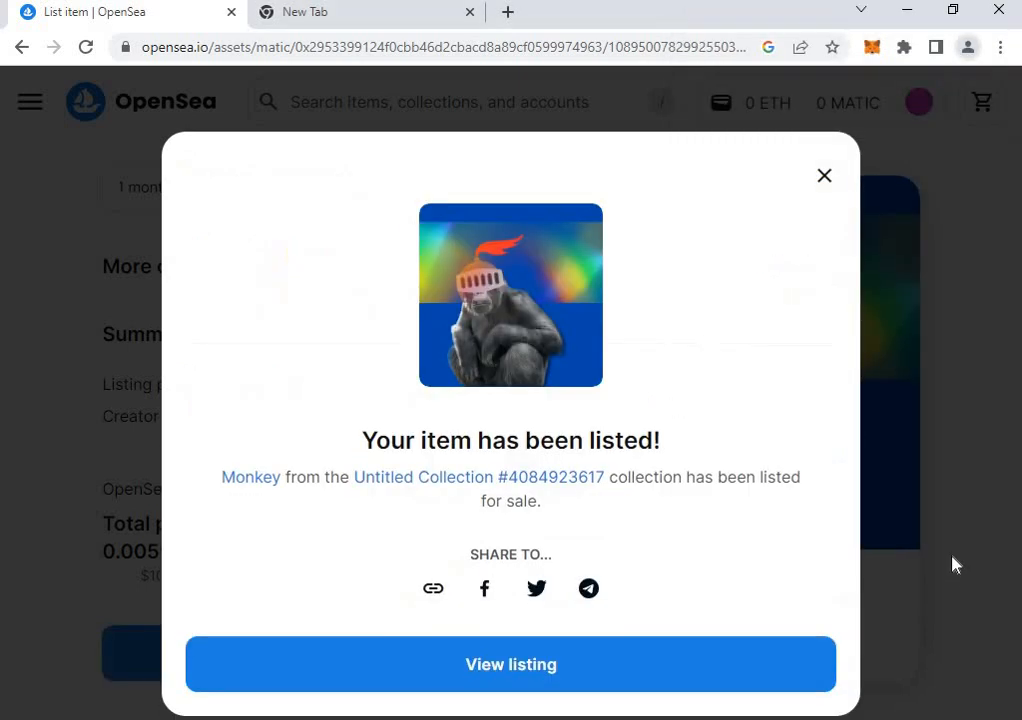
# Open the new Monkey listing page showing its 0.006 ETH price.
pyautogui.click(672, 678)
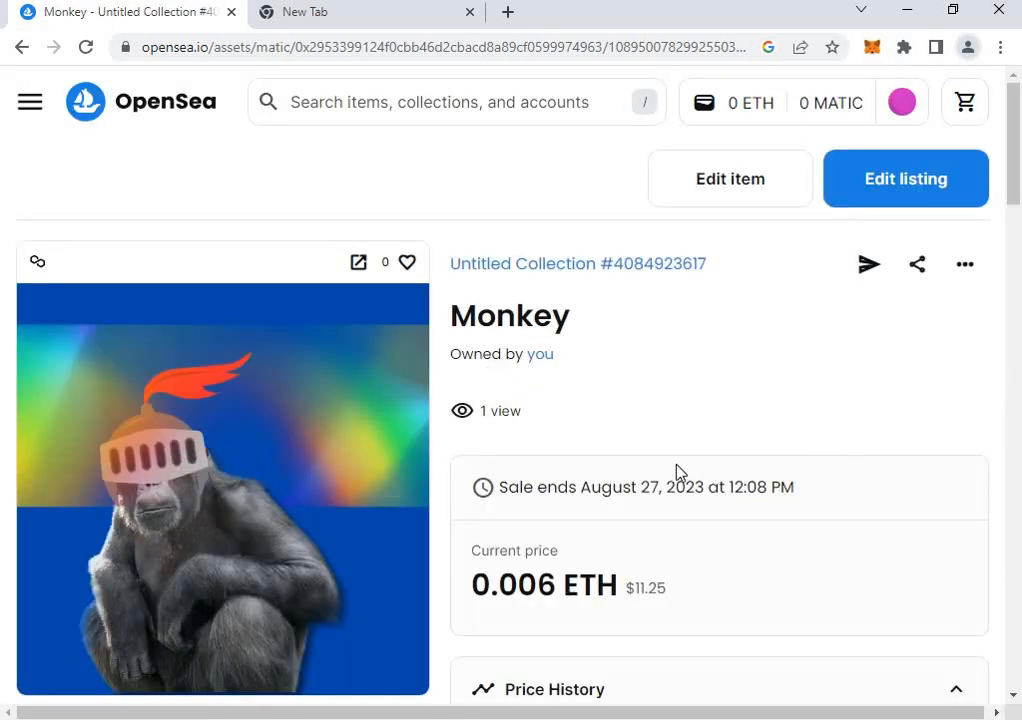
pyautogui.scroll(-9, 520, 525)
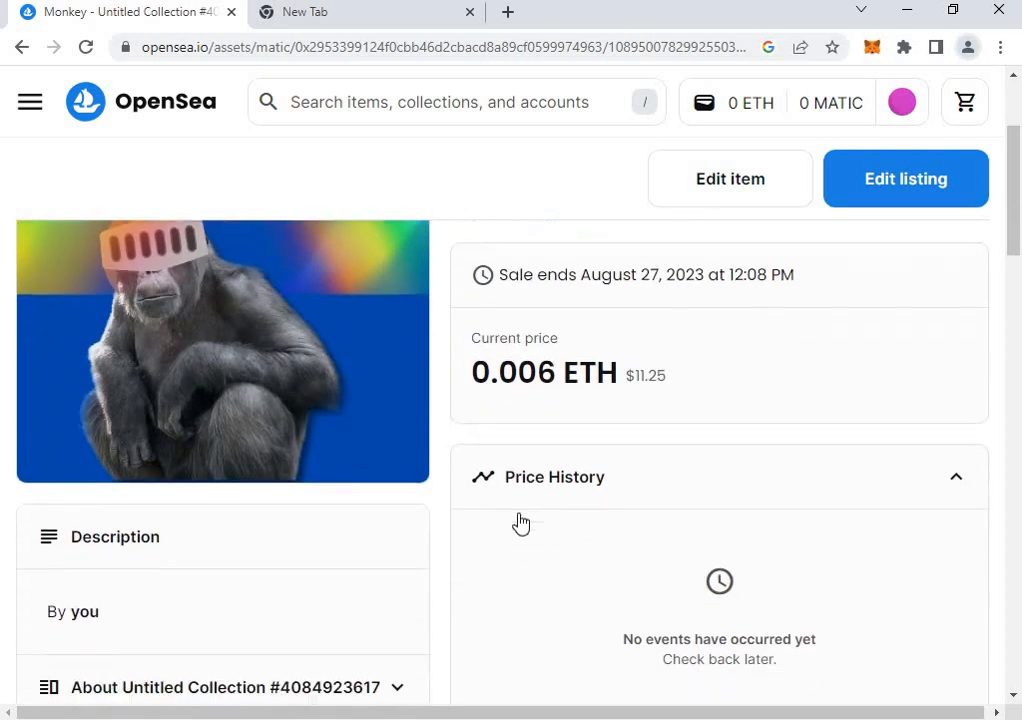
pyautogui.scroll(9, 607, 589)
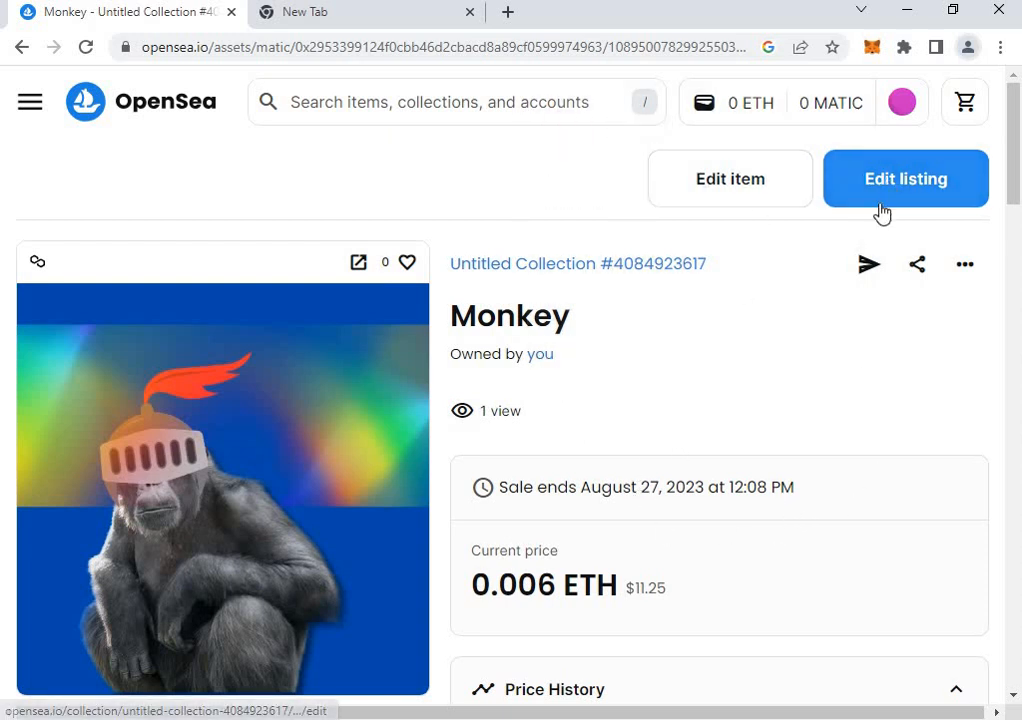
# Review Monkey's Edit item form, then go back to the item page.
pyautogui.click(791, 198)
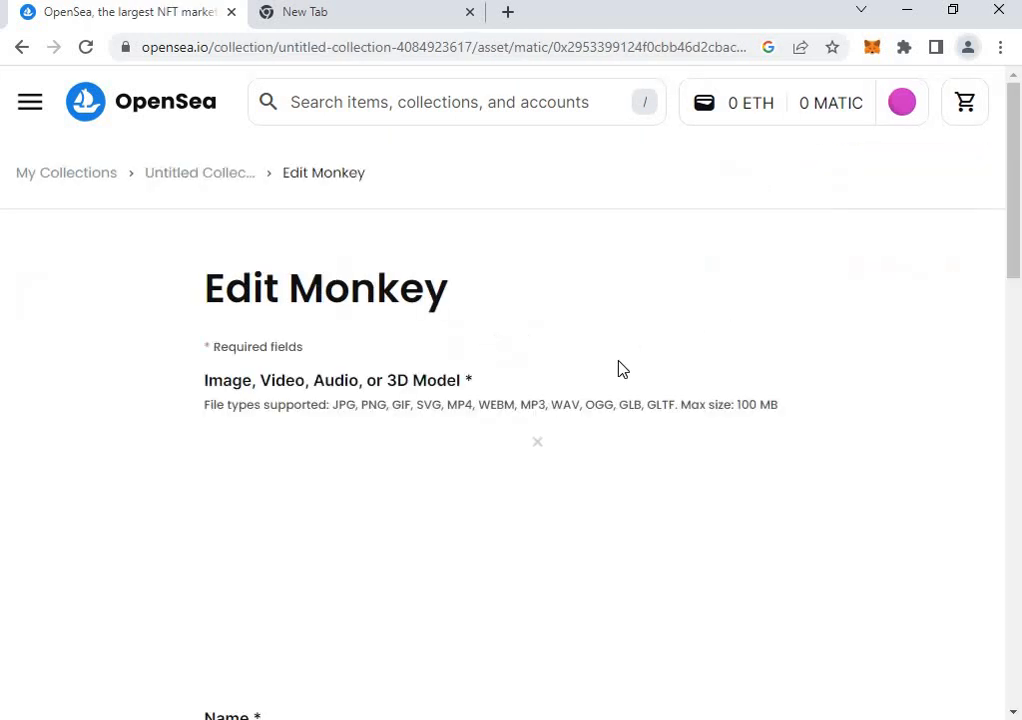
pyautogui.scroll(-4, 458, 458)
pyautogui.scroll(-9, 458, 458)
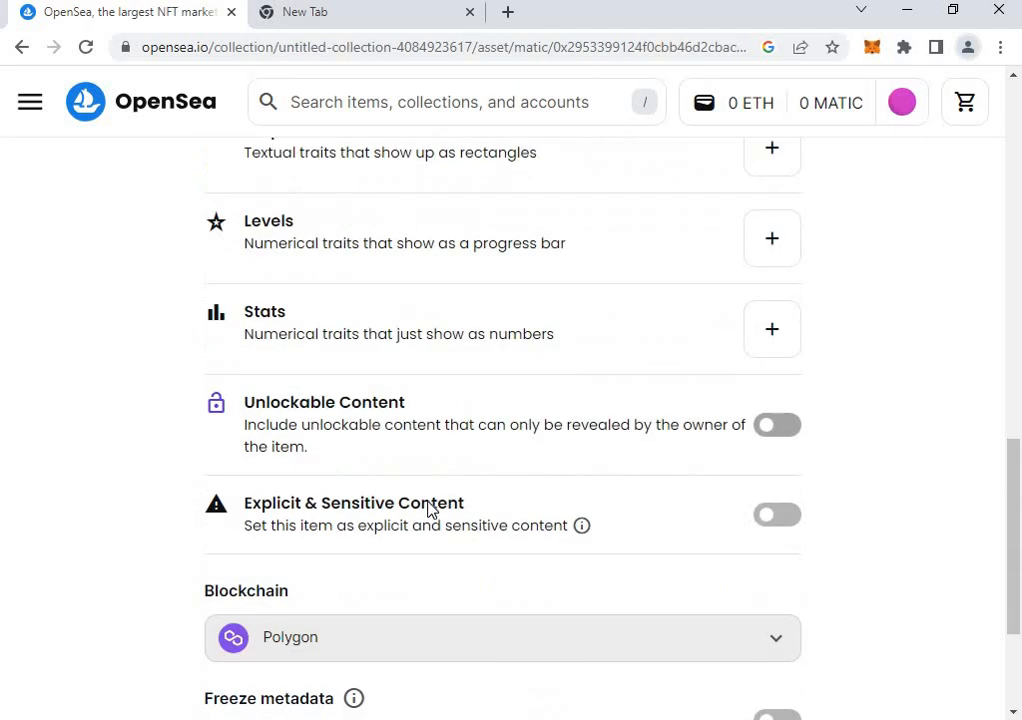
pyautogui.scroll(-1, 513, 499)
pyautogui.scroll(7, 518, 497)
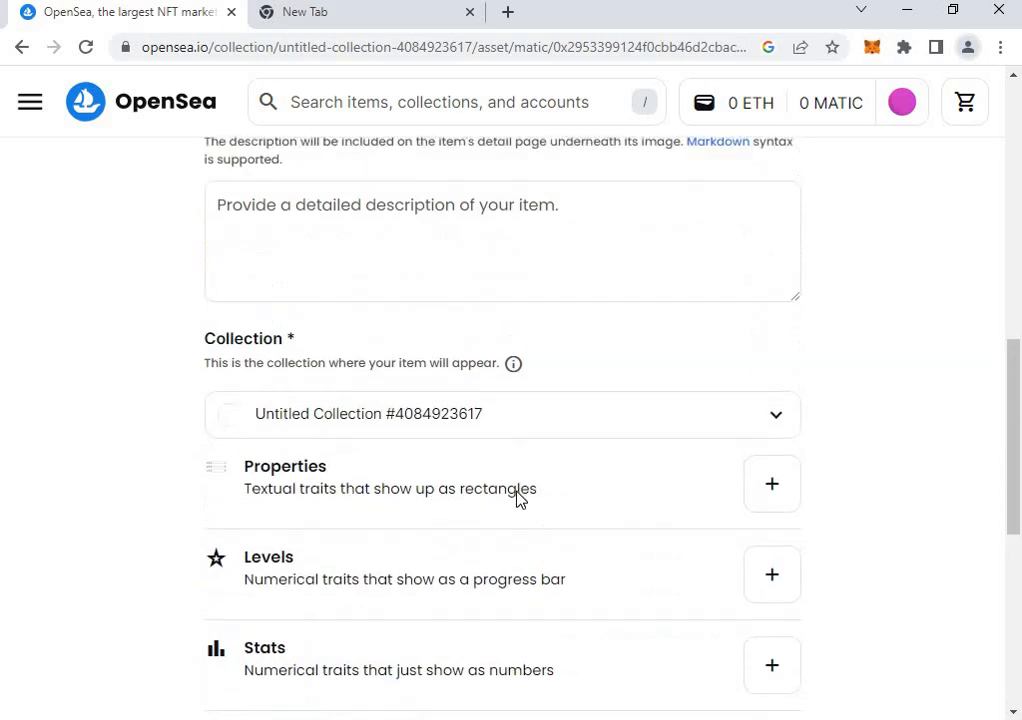
pyautogui.scroll(4, 351, 445)
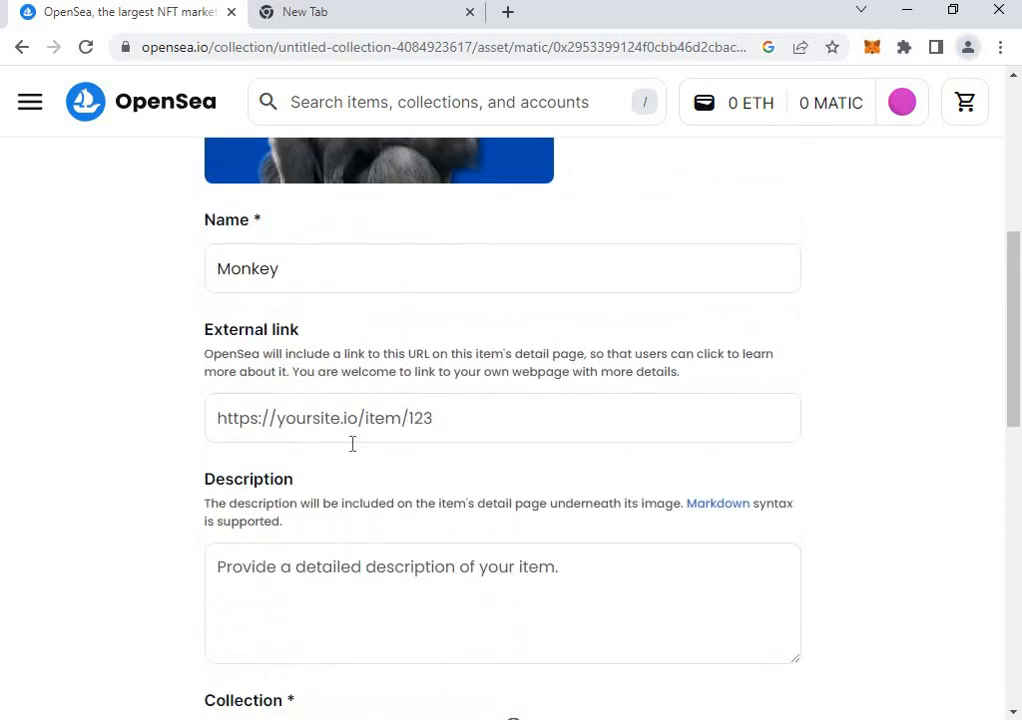
pyautogui.scroll(3, 703, 516)
pyautogui.scroll(-12, 668, 543)
pyautogui.scroll(-2, 504, 575)
pyautogui.scroll(4, 299, 395)
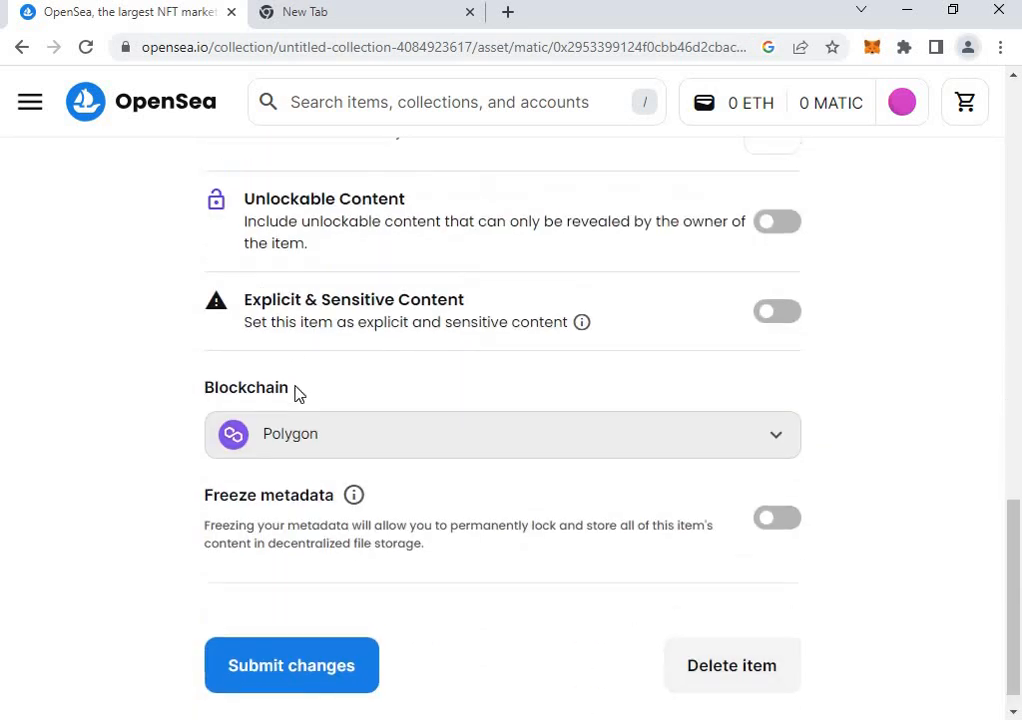
pyautogui.click(21, 47)
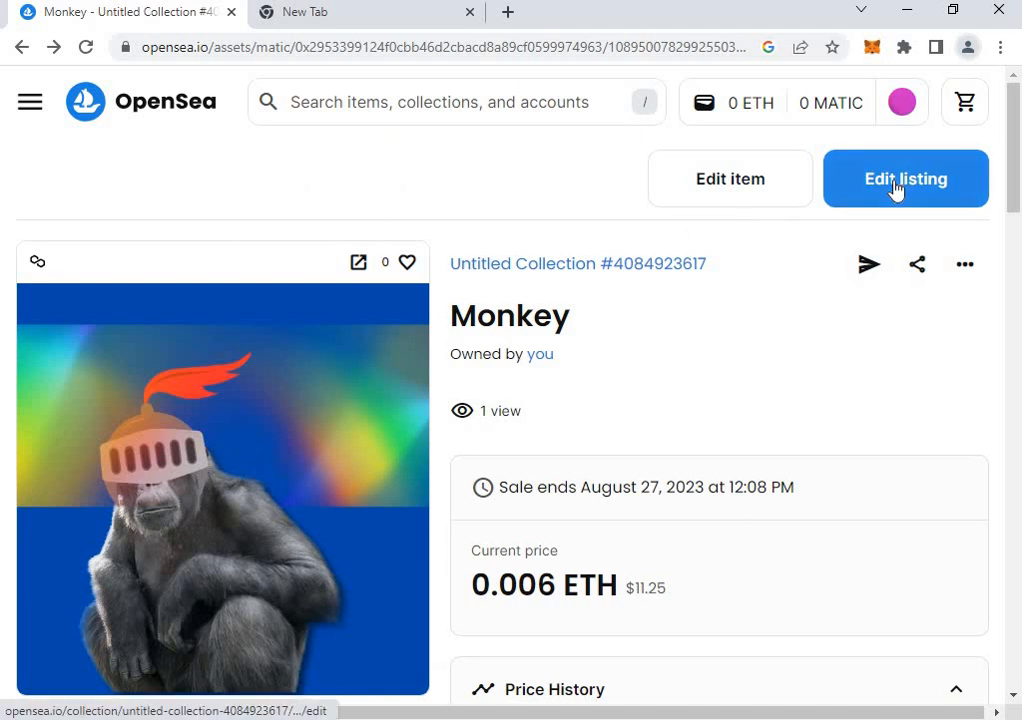
# Edit the Monkey listing to a 6-month expiry at 0.006 ETH, dropping the previous expiration date, and continue.
pyautogui.click(897, 185)
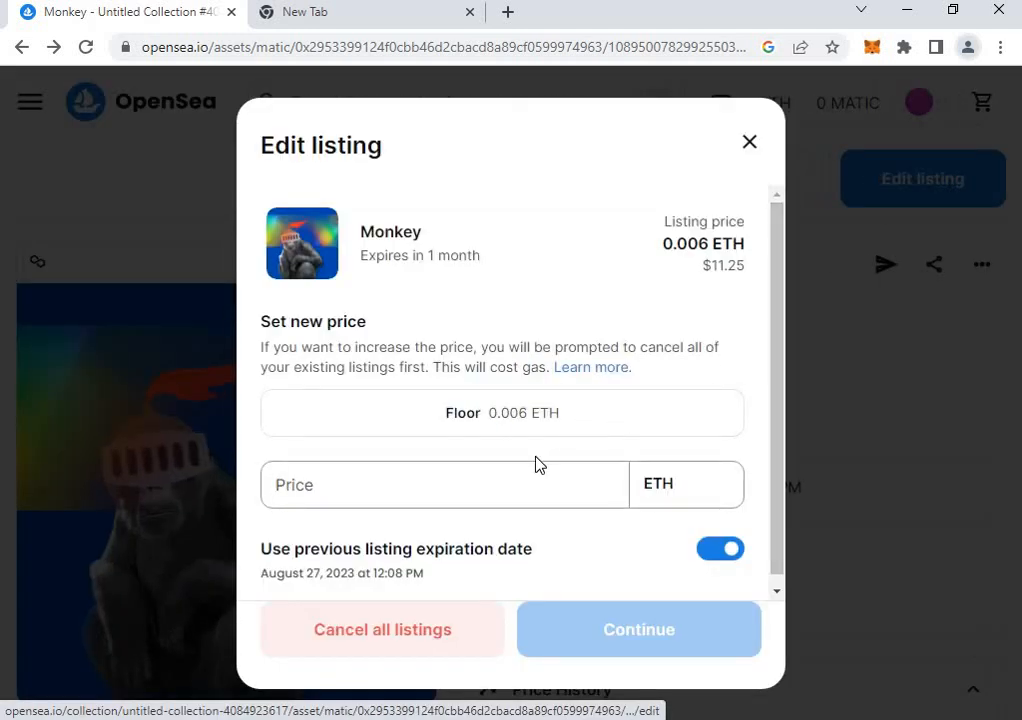
pyautogui.click(549, 473)
pyautogui.scroll(-1, 532, 484)
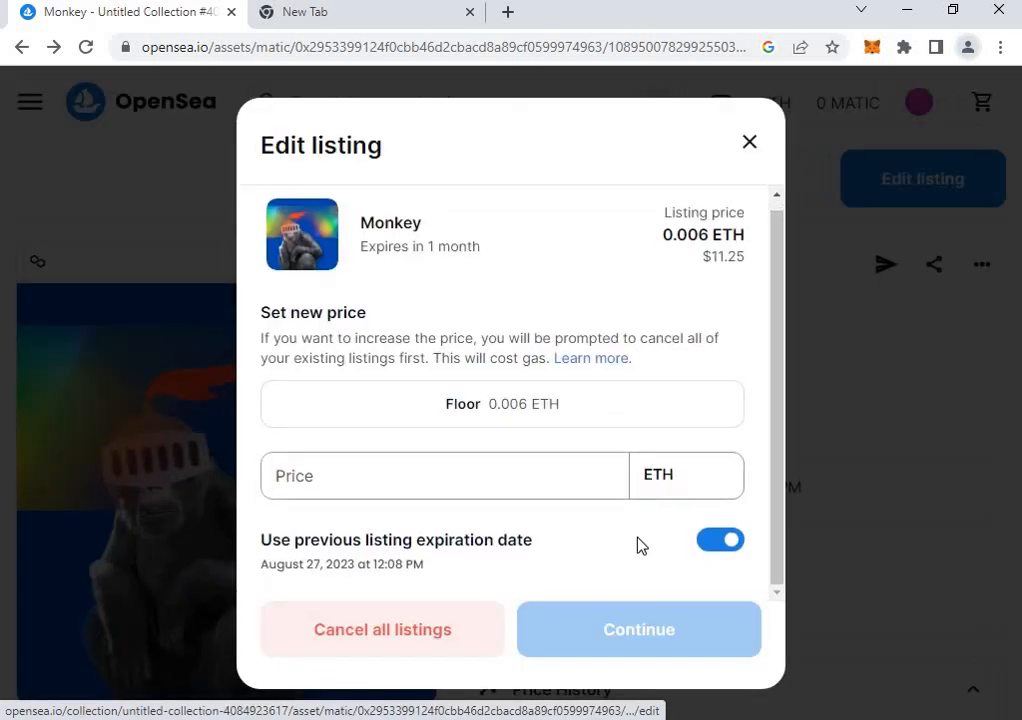
pyautogui.click(728, 545)
pyautogui.scroll(-1, 591, 550)
pyautogui.click(343, 553)
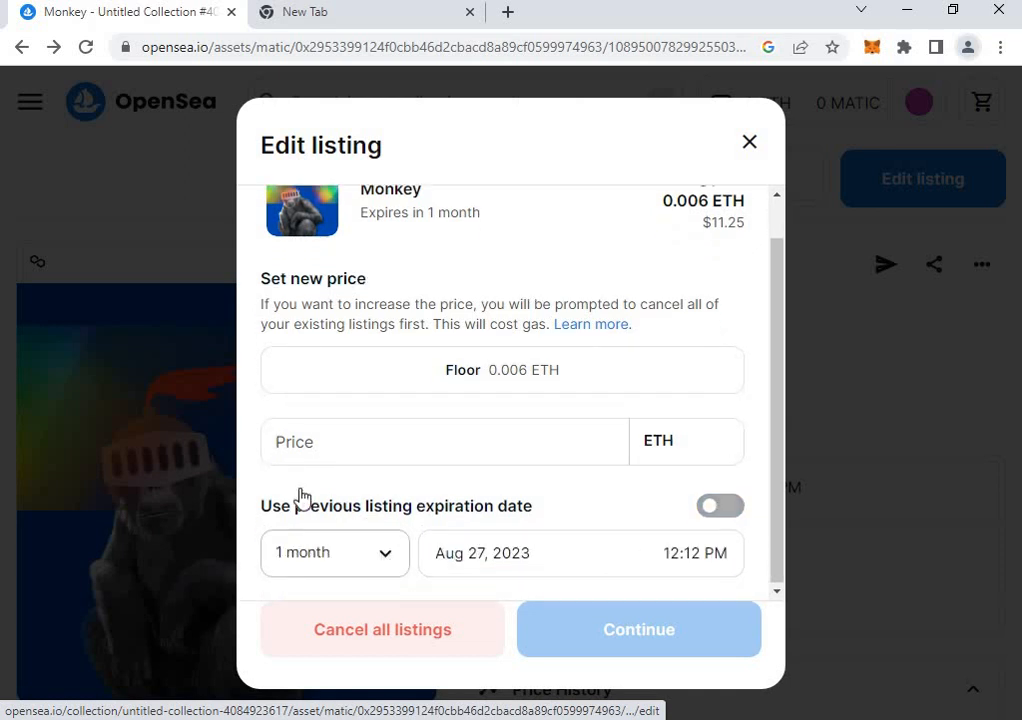
pyautogui.scroll(-2, 360, 400)
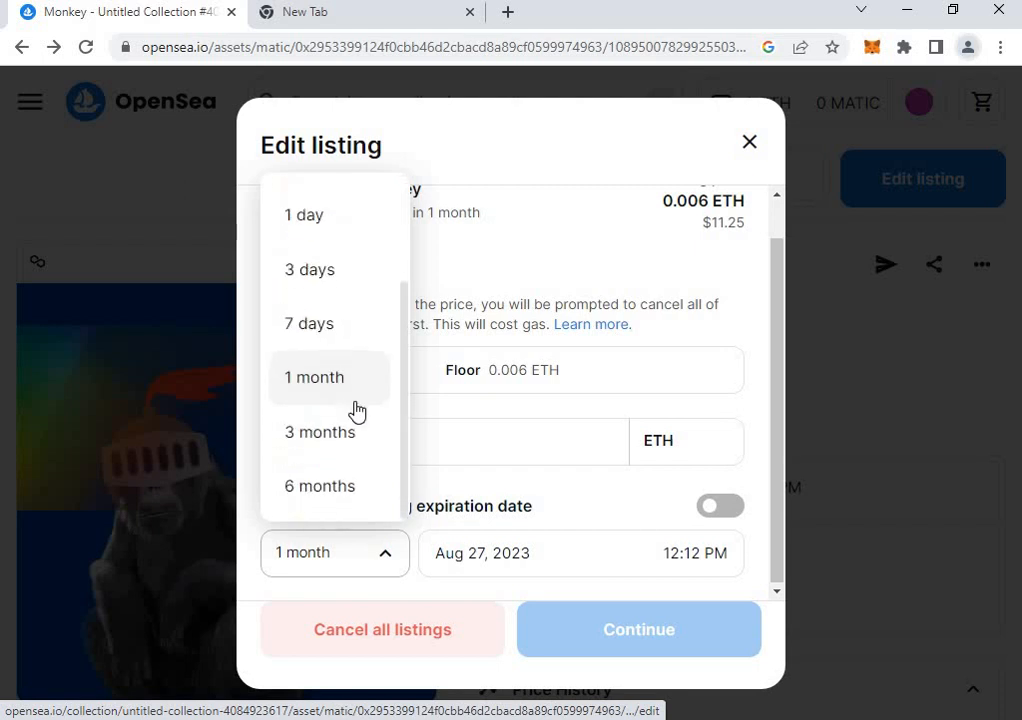
pyautogui.click(312, 486)
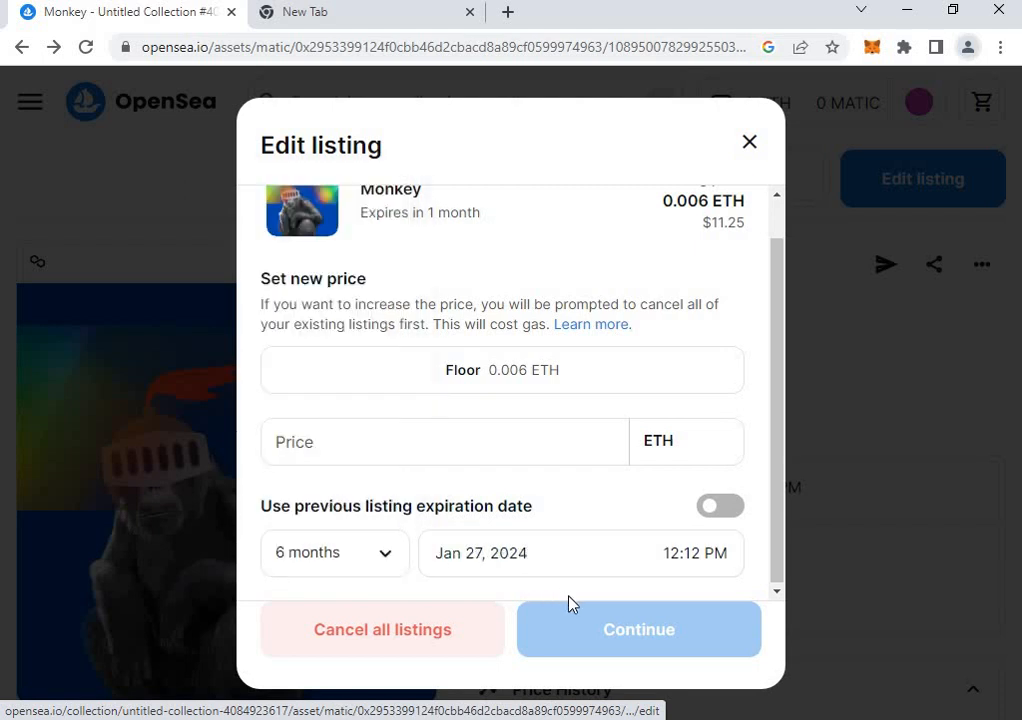
pyautogui.click(502, 437)
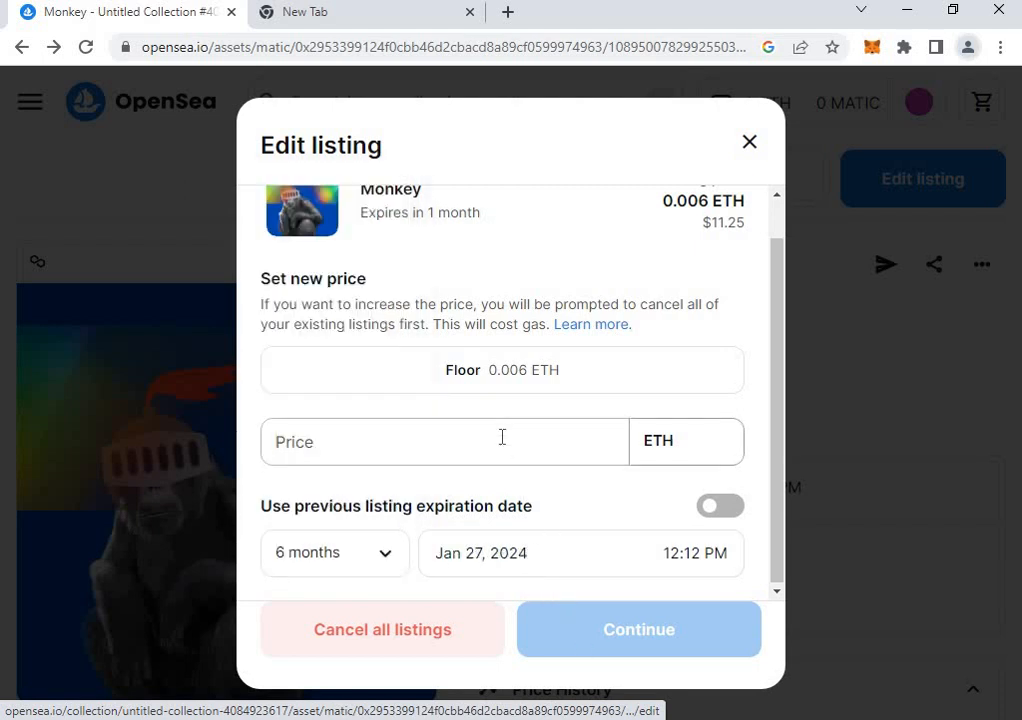
pyautogui.write('0.006')
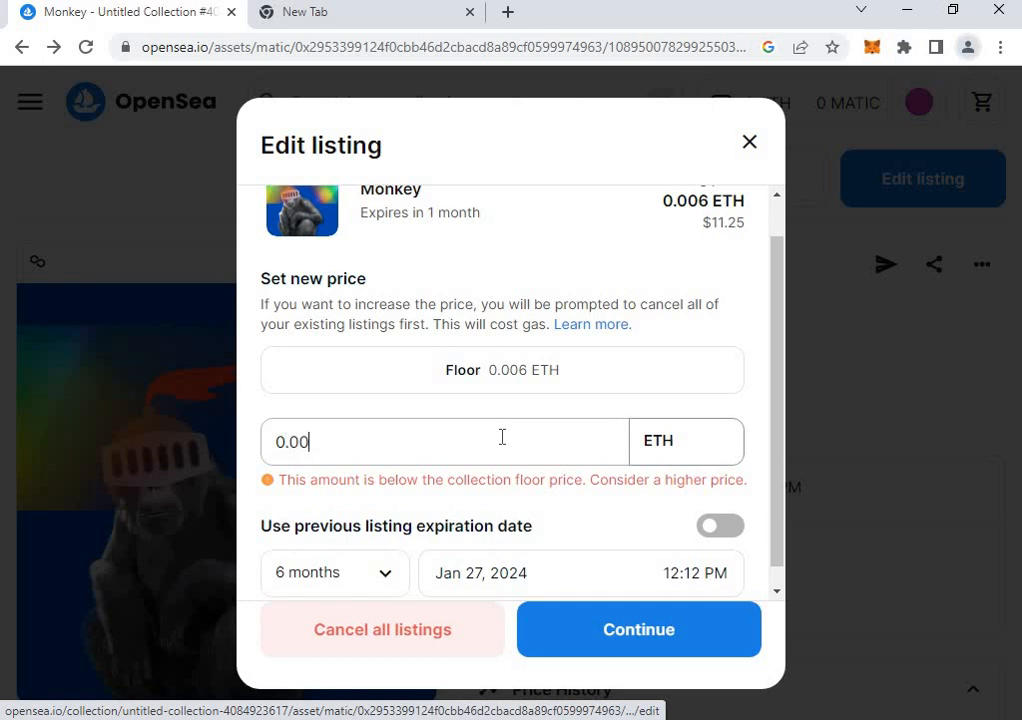
pyautogui.click(661, 651)
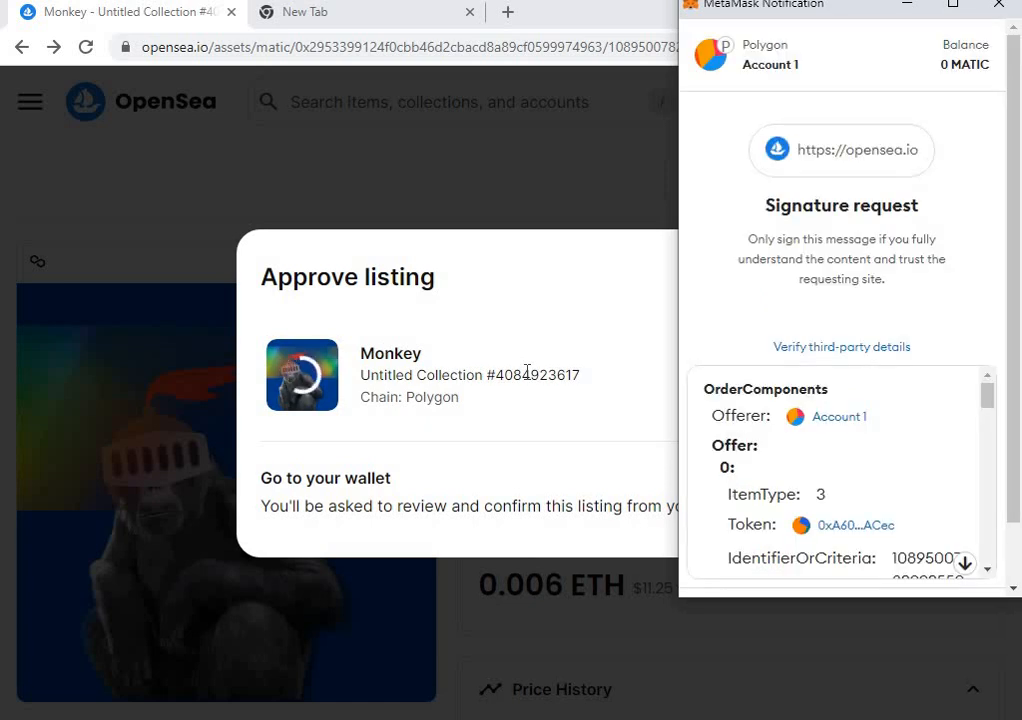
# Scroll through the Polygon signature request for the edited Monkey listing and sign it.
pyautogui.scroll(-15, 851, 445)
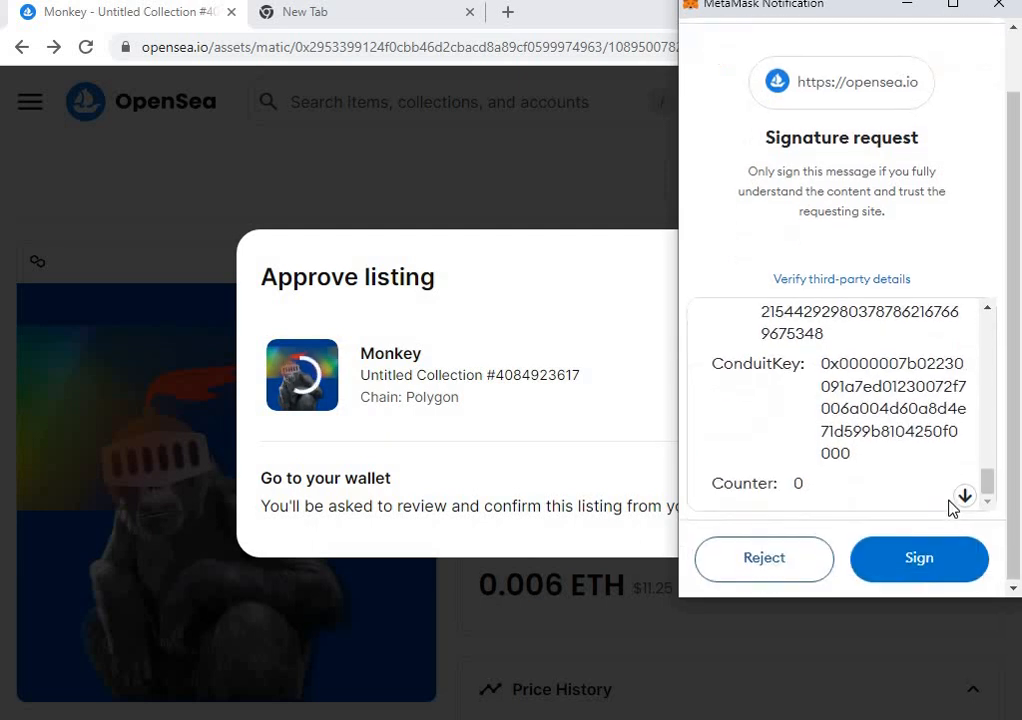
pyautogui.click(981, 561)
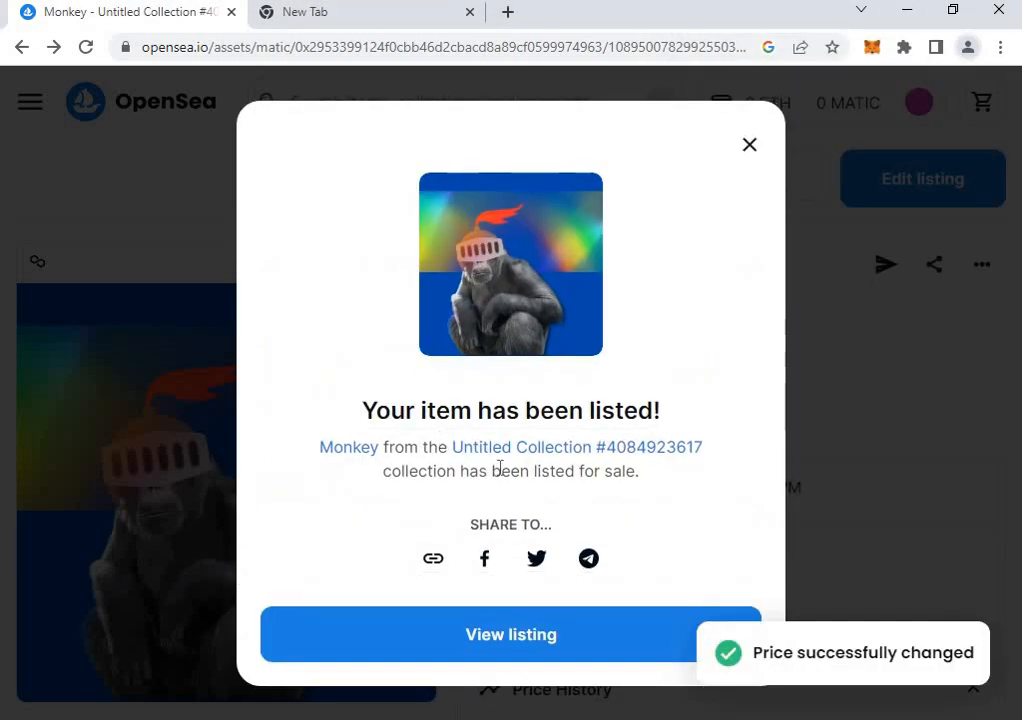
# Close the 'Your item has been listed!' dialog and check Monkey's page shows the January 27, 2024 end date.
pyautogui.click(750, 147)
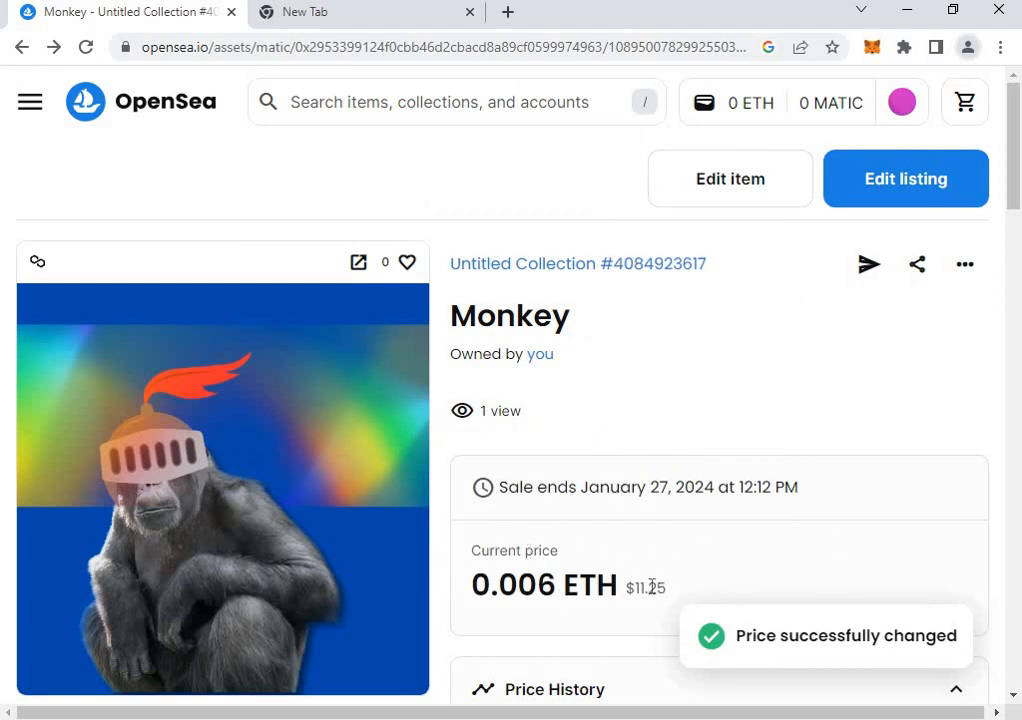
pyautogui.scroll(-2, 607, 518)
pyautogui.scroll(2, 673, 616)
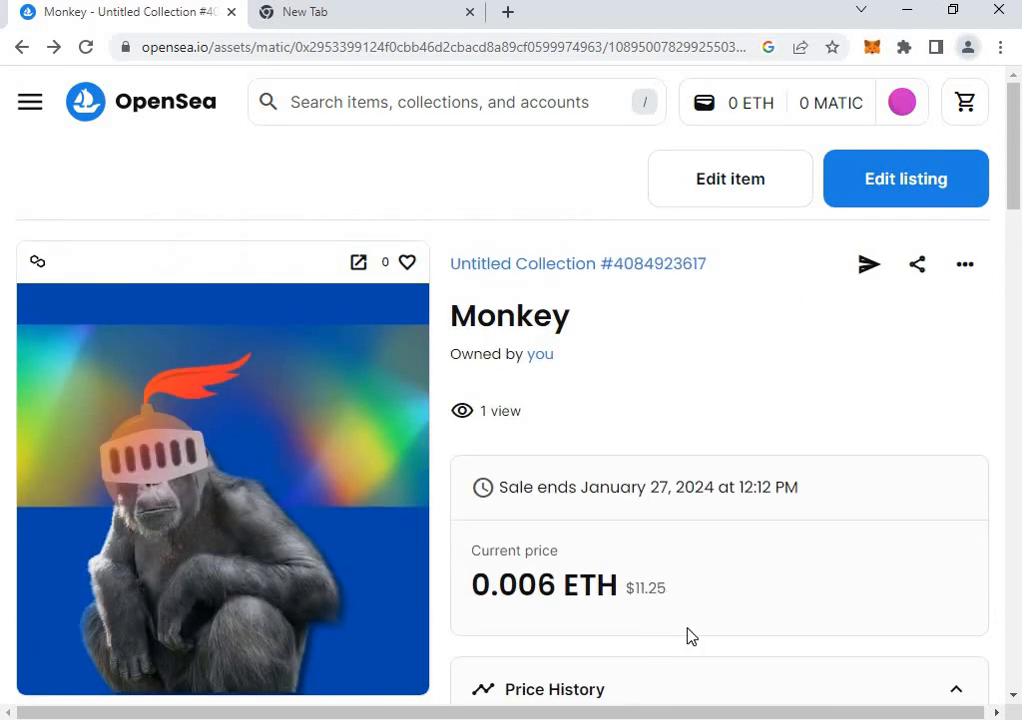
pyautogui.scroll(-4, 480, 447)
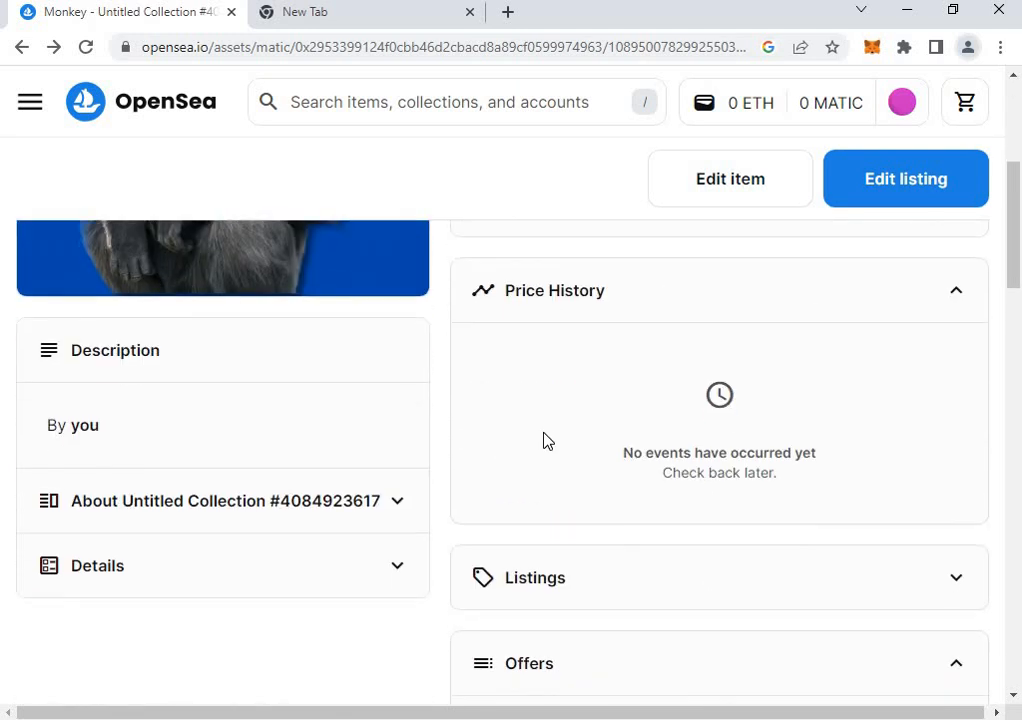
pyautogui.scroll(4, 705, 460)
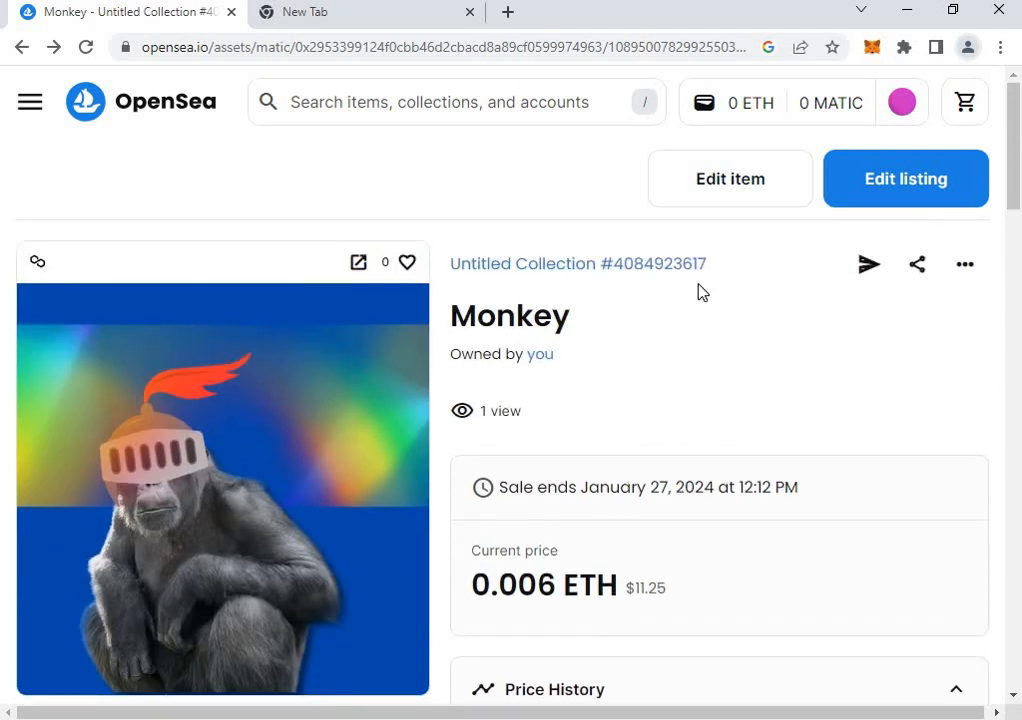